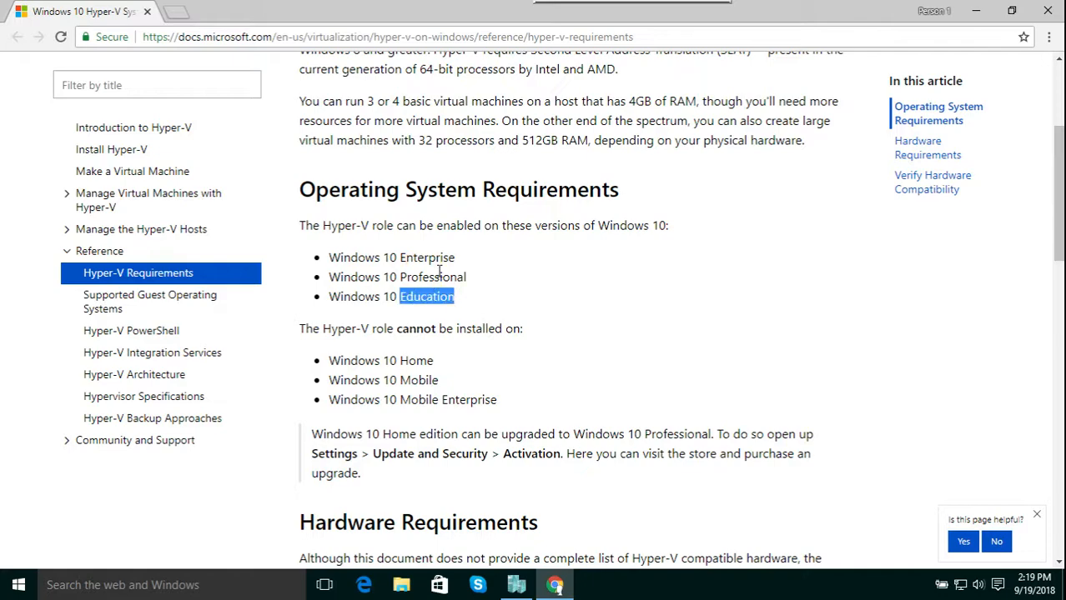
# Review which Windows 10 editions support the Hyper-V role and which do not in the Operating System Requirements section
pyautogui.scroll(-1, 434, 275)
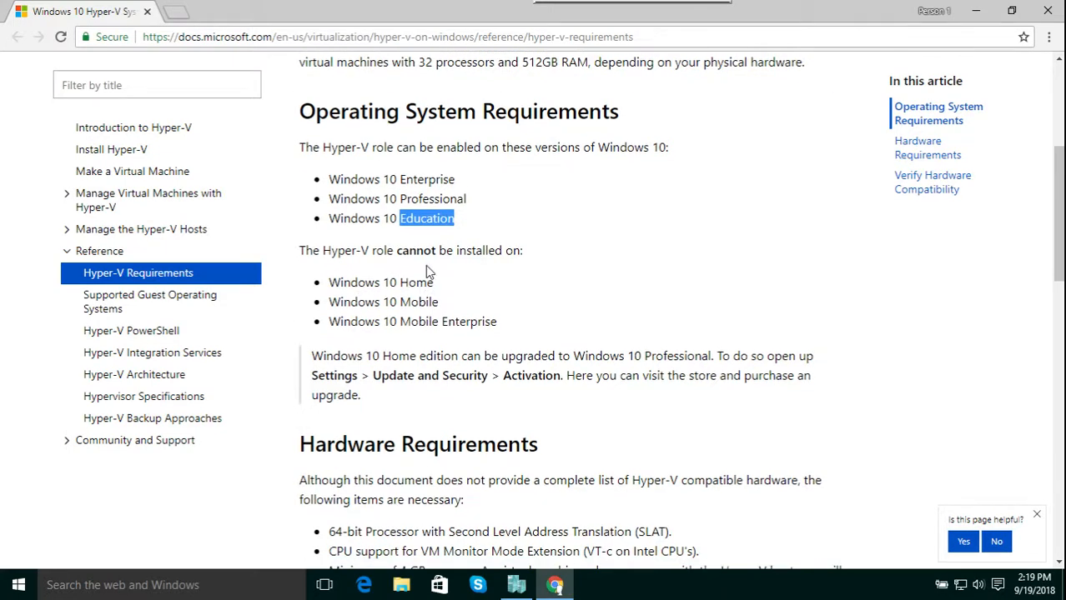
pyautogui.moveTo(408, 282); pyautogui.dragTo(426, 284)
pyautogui.click(425, 298)
pyautogui.click(420, 300)
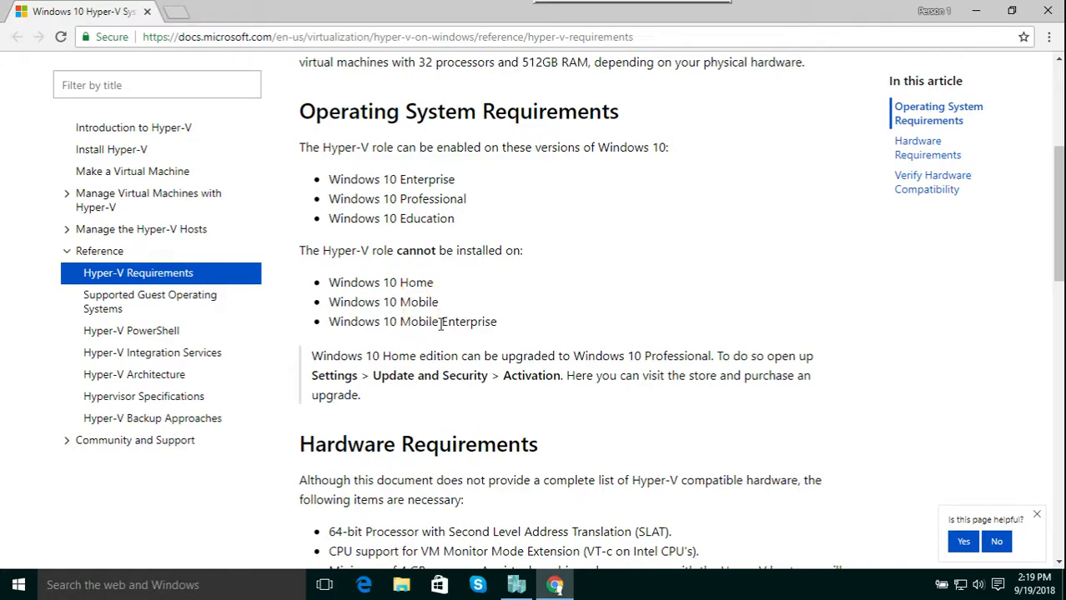
pyautogui.scroll(-1, 448, 320)
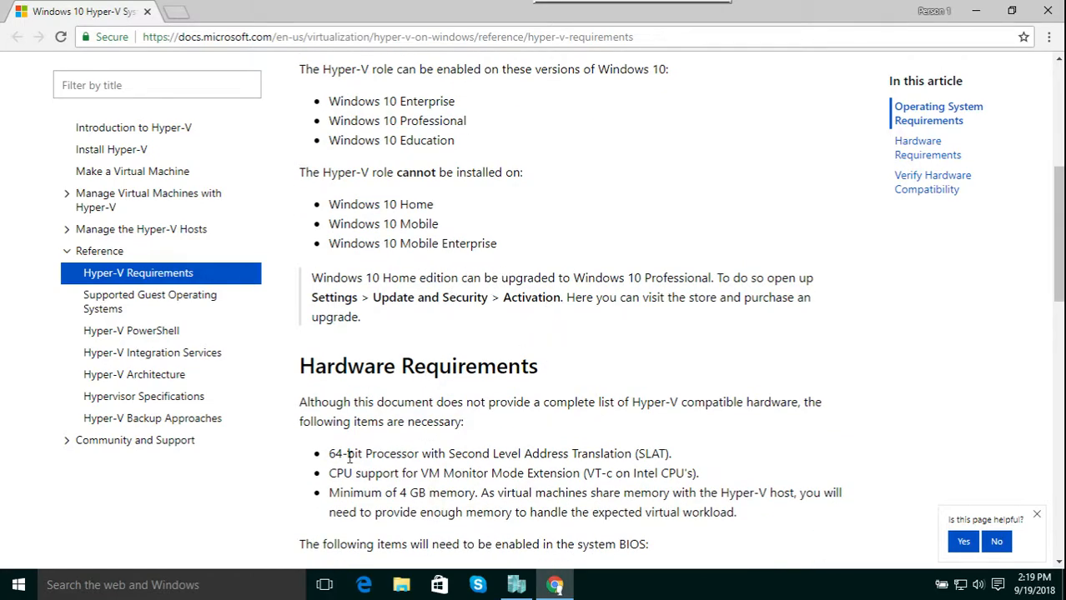
# Read the Hyper-V Hardware Requirements, highlighting the processor item with SLAT support and the minimum memory item
pyautogui.moveTo(329, 454); pyautogui.dragTo(682, 452)
pyautogui.scroll(-1, 617, 433)
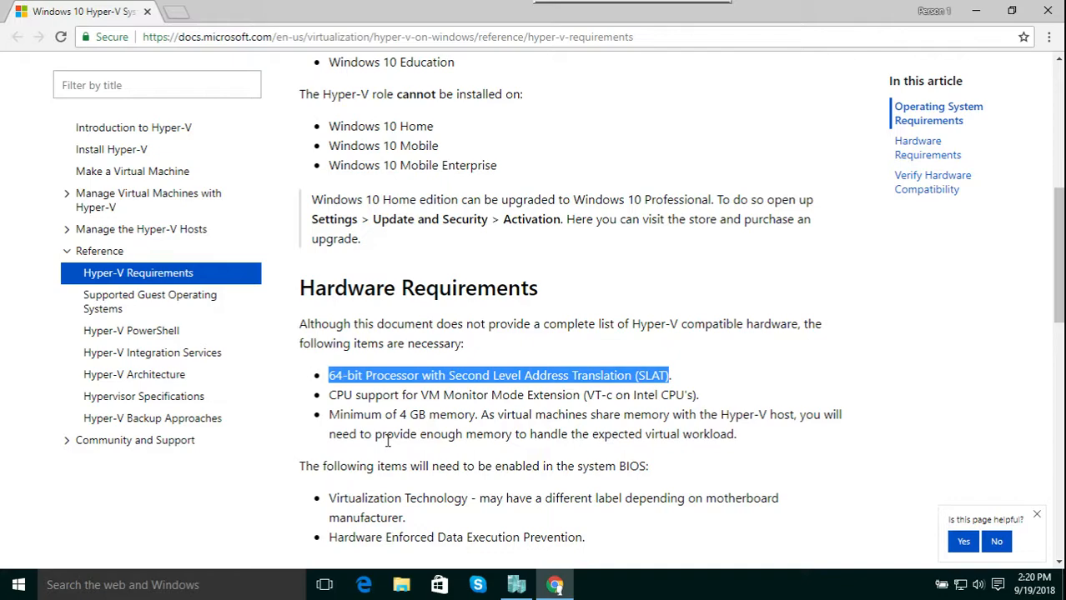
pyautogui.scroll(-1, 488, 440)
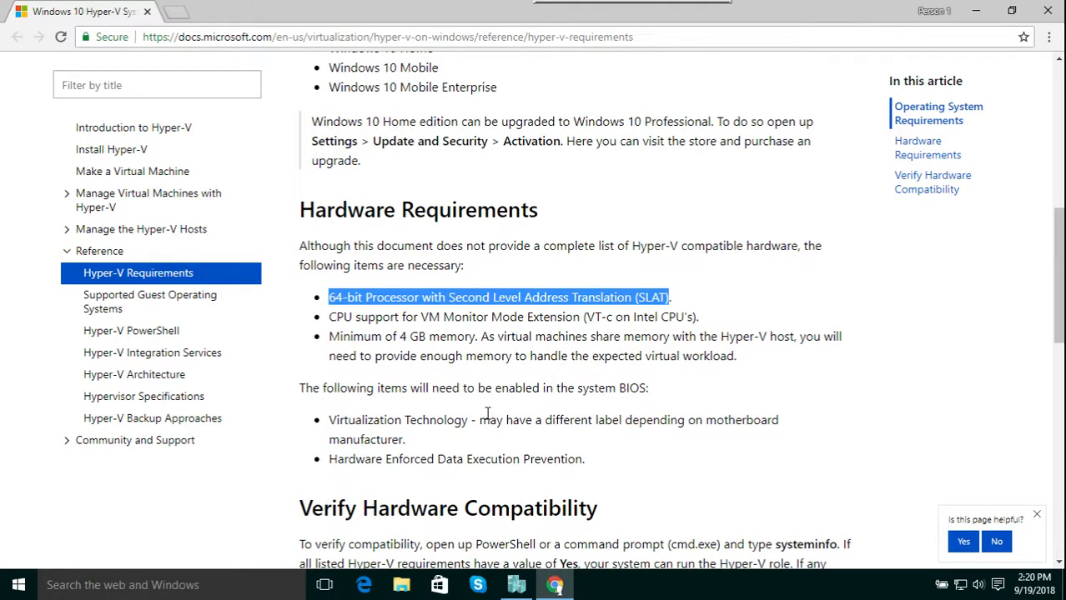
pyautogui.rightClick(402, 339)
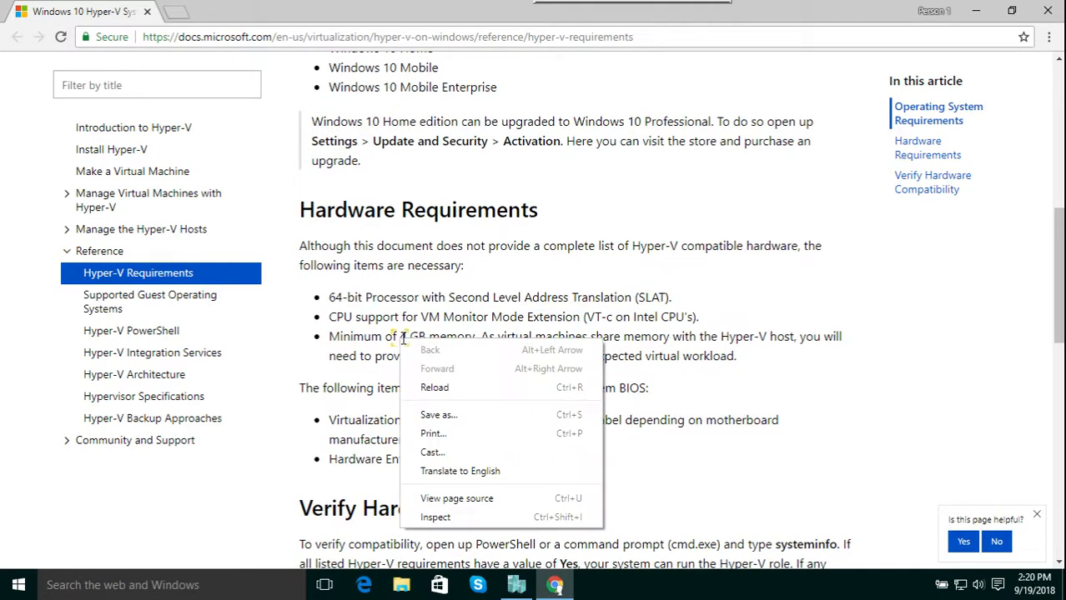
pyautogui.click(366, 346)
pyautogui.rightClick(339, 339)
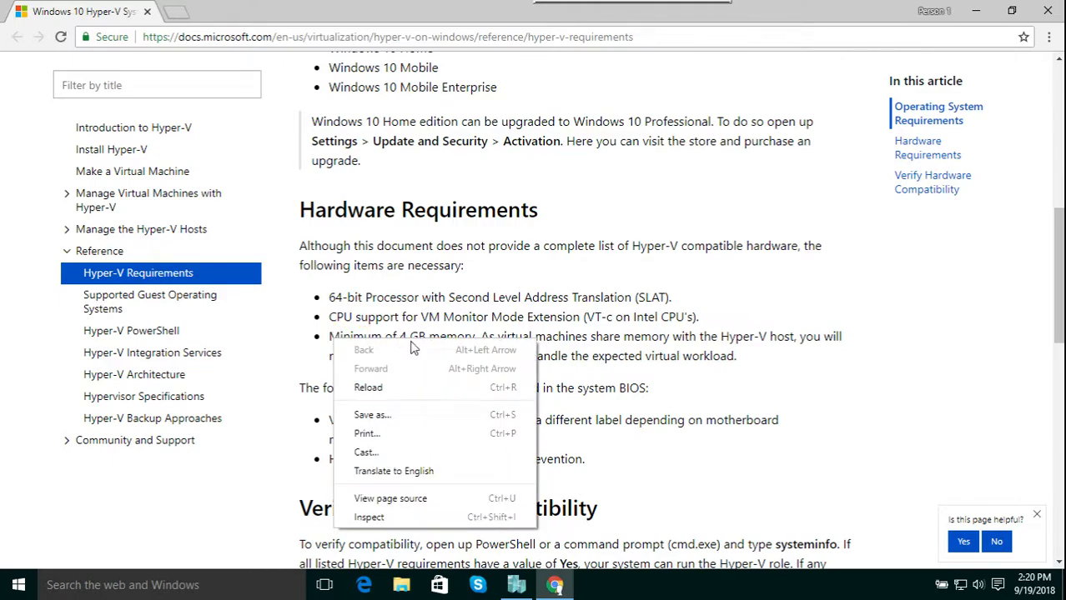
pyautogui.click(433, 336)
pyautogui.moveTo(476, 339); pyautogui.dragTo(331, 337)
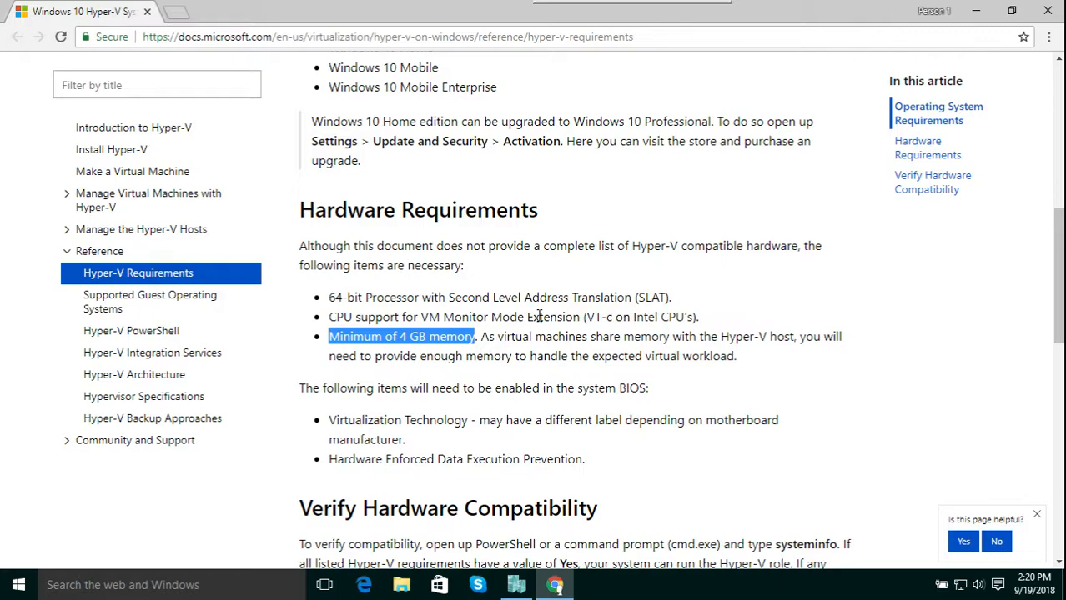
pyautogui.scroll(4, 540, 318)
# Minimize the browser showing the Hyper-V requirements page and close its window
pyautogui.click(976, 10)
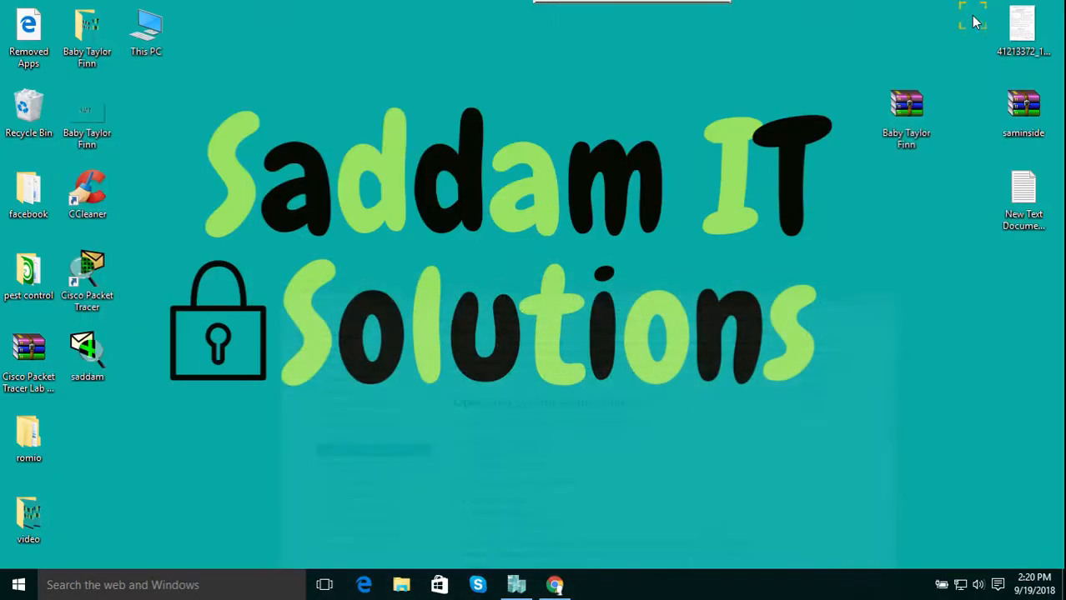
pyautogui.rightClick(558, 582)
pyautogui.click(517, 556)
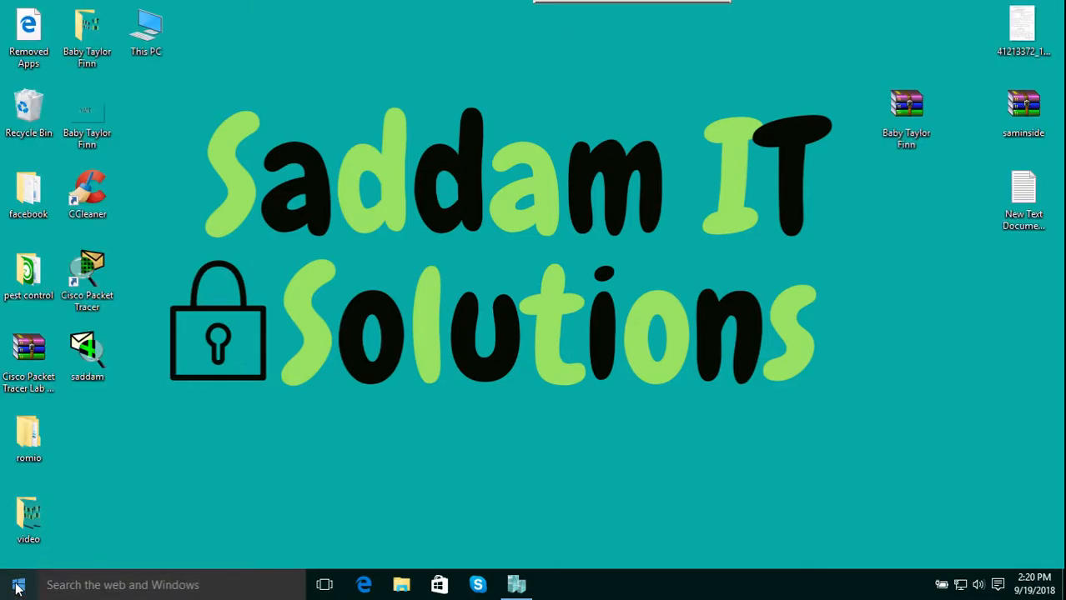
# Open the dialog for turning Windows features on or off from the Programs category of Control Panel
pyautogui.rightClick(19, 588)
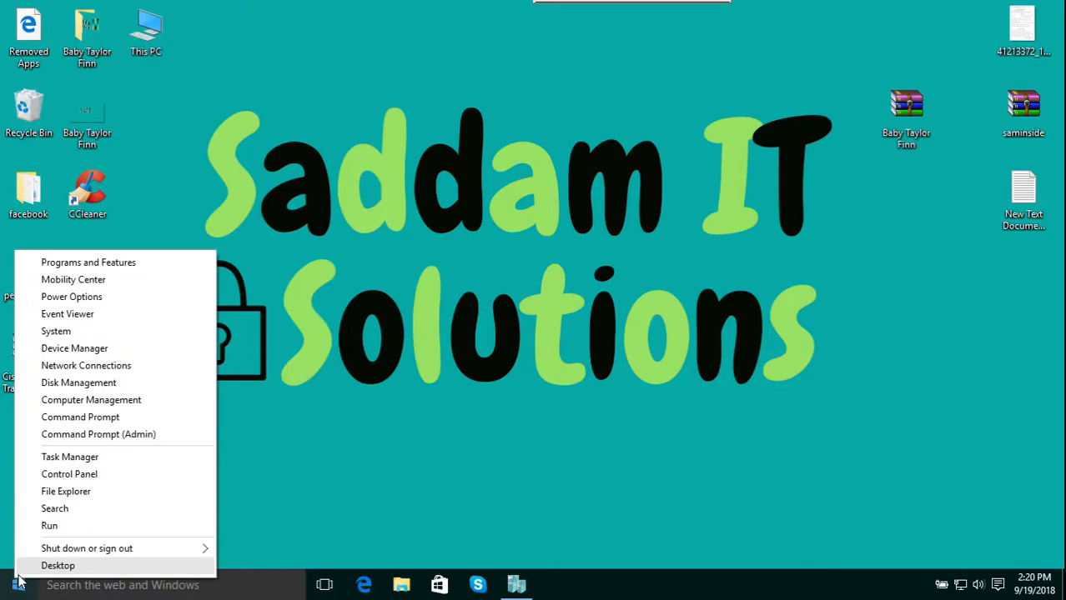
pyautogui.click(498, 525)
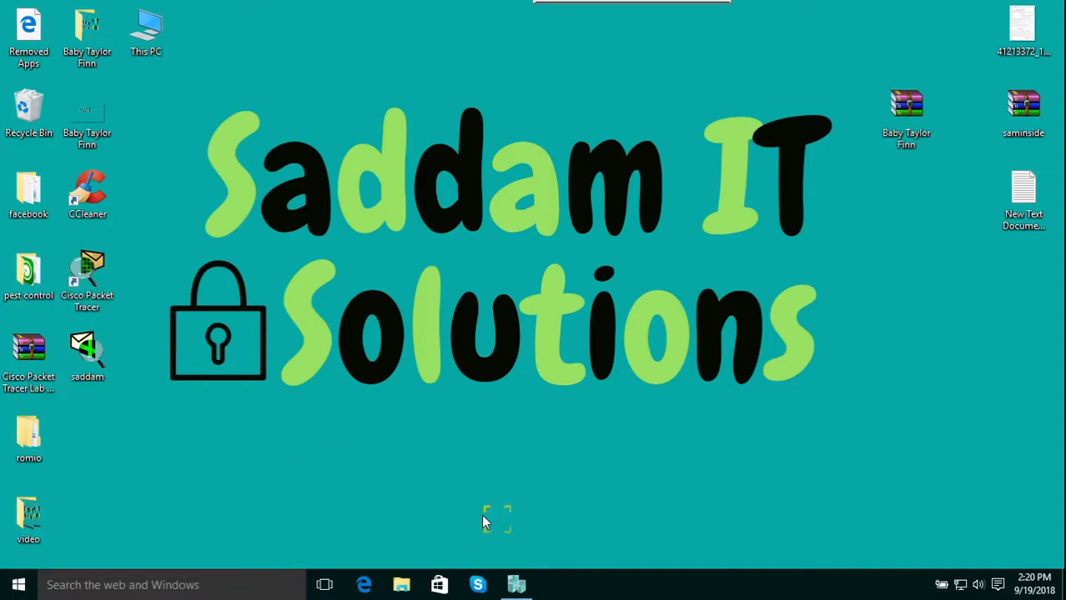
pyautogui.rightClick(8, 589)
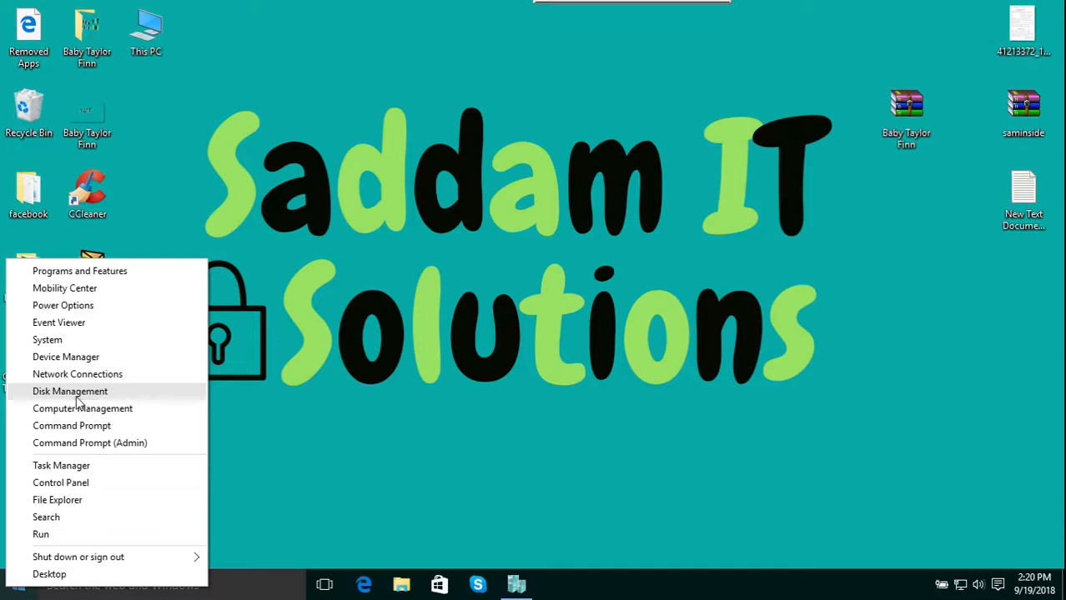
pyautogui.click(69, 489)
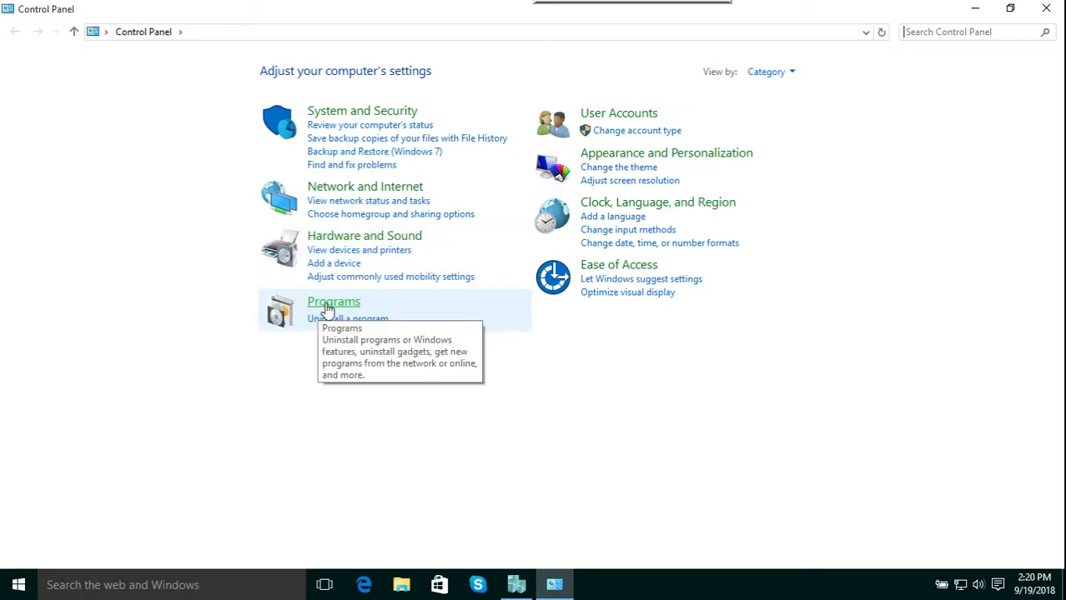
pyautogui.click(328, 305)
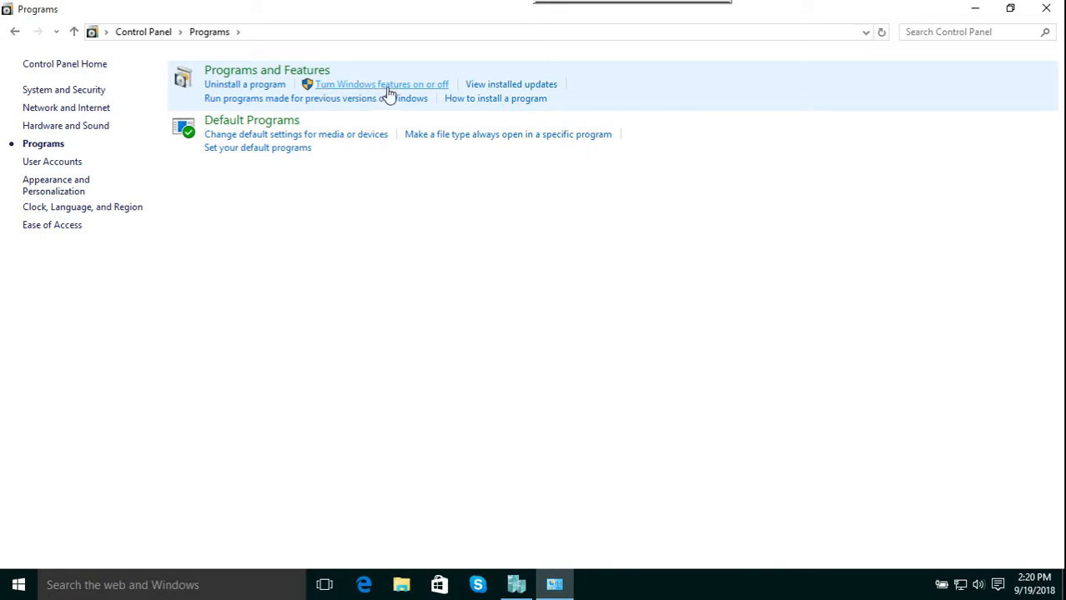
pyautogui.click(435, 87)
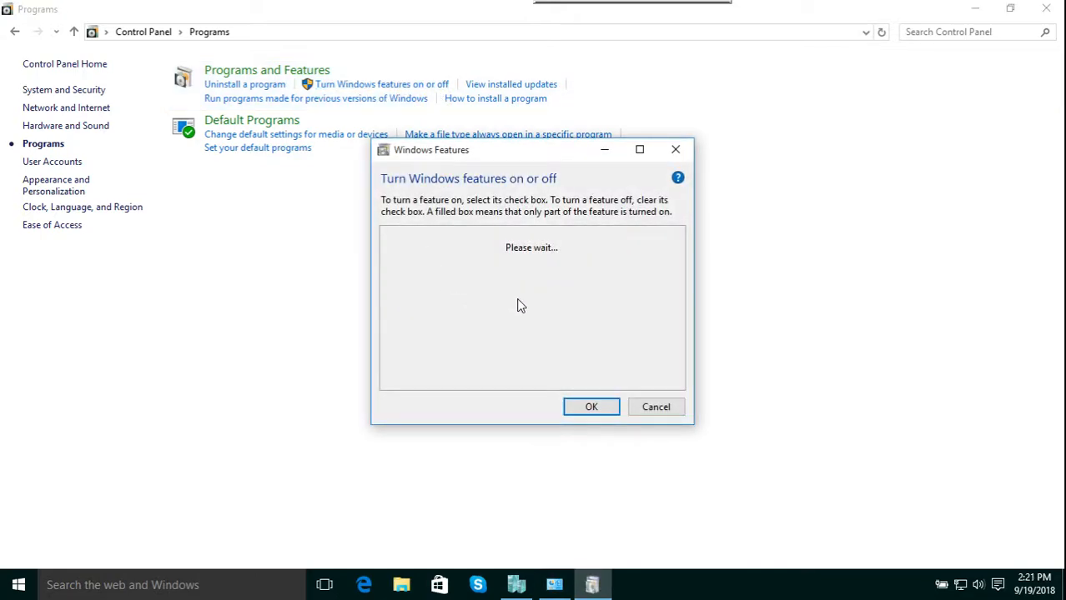
# Inspect the Hyper-V subfeatures in the maximized Windows Features list, and close it along with Control Panel
pyautogui.moveTo(557, 151); pyautogui.dragTo(405, 130)
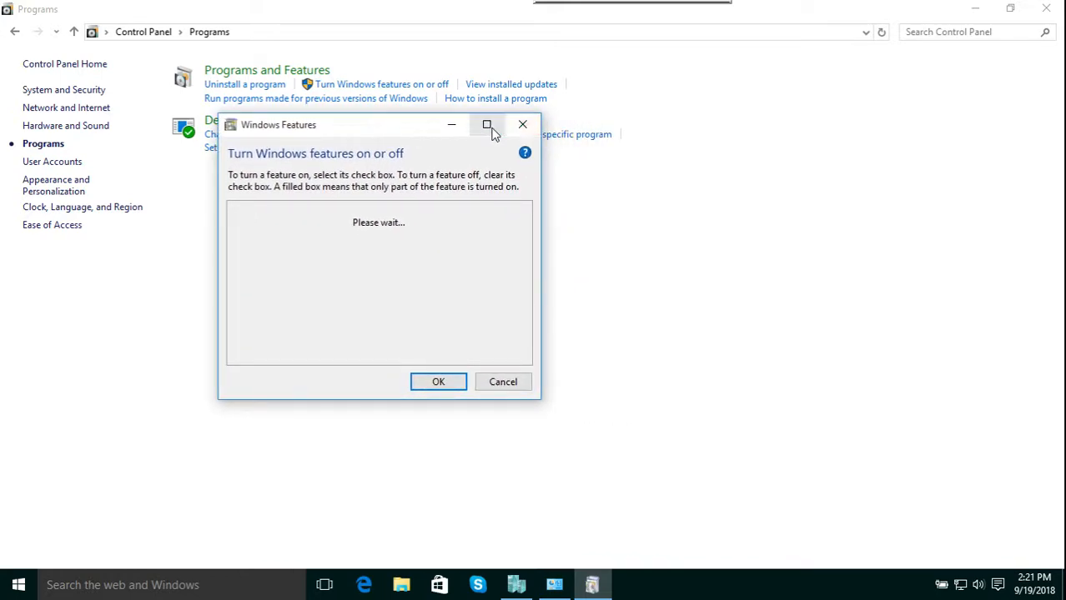
pyautogui.click(492, 127)
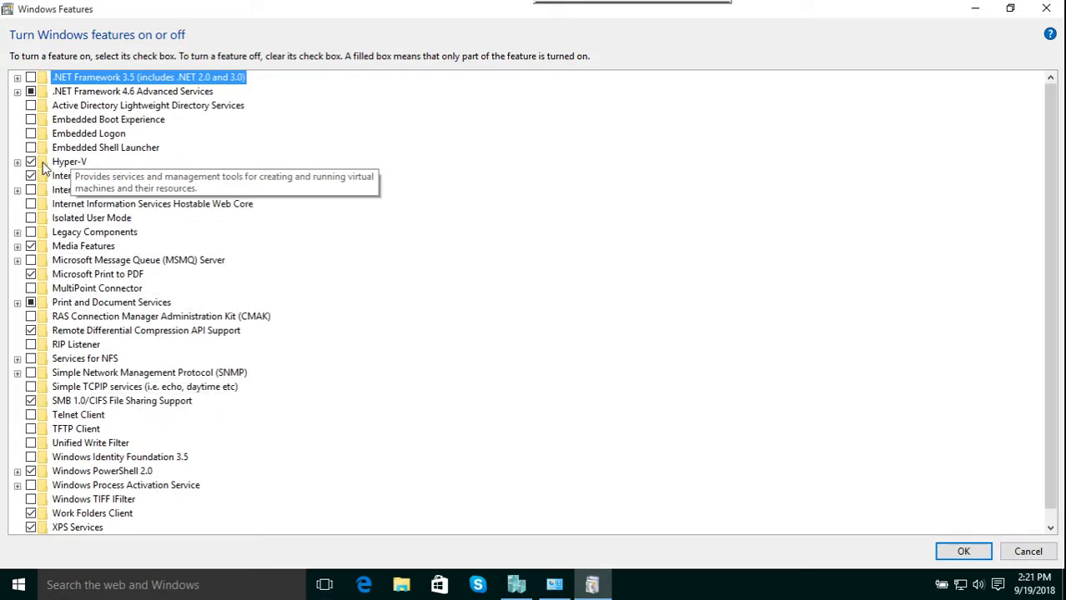
pyautogui.click(18, 163)
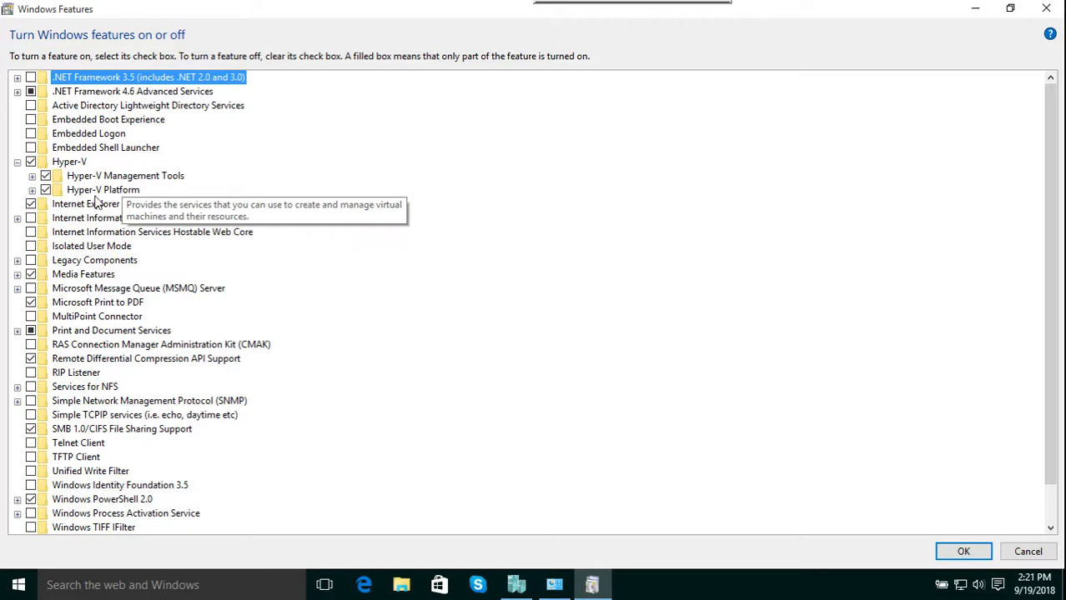
pyautogui.click(1048, 9)
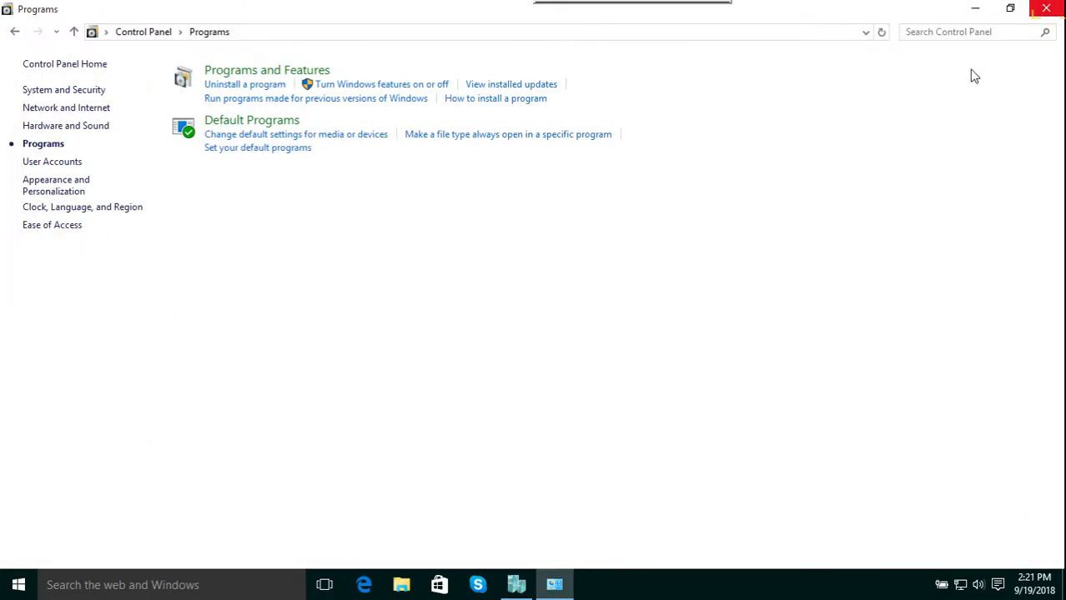
pyautogui.click(1046, 8)
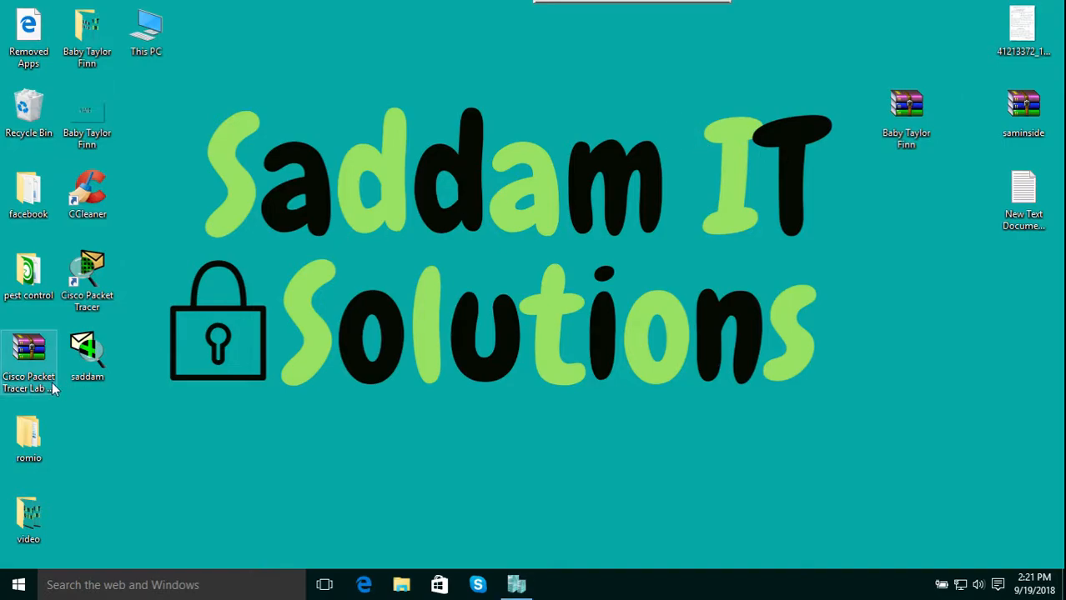
# Search Windows for "hy" and launch Hyper-V Manager
pyautogui.press('super')
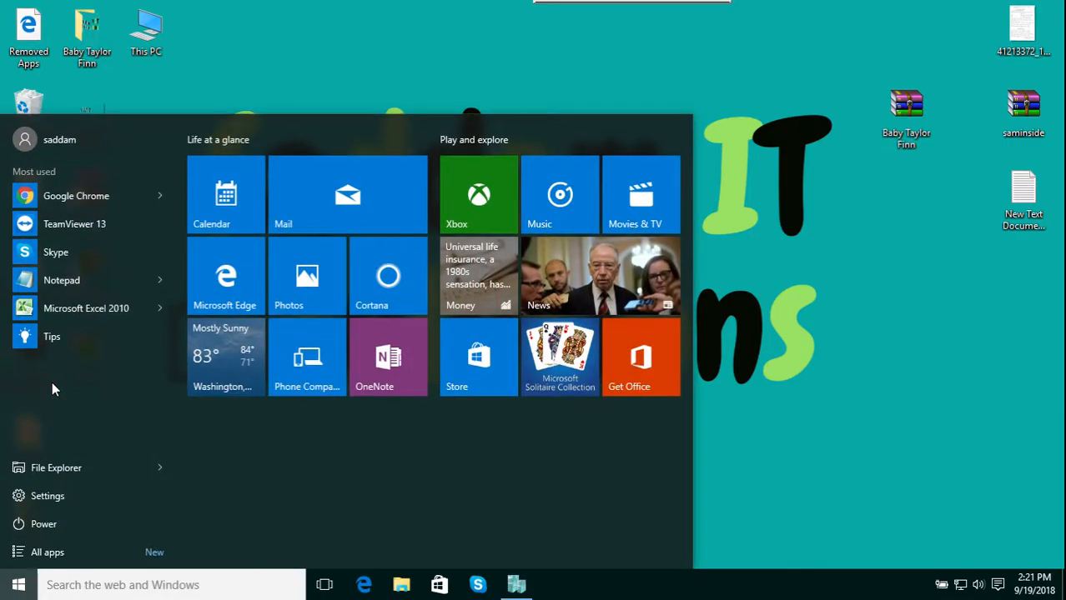
pyautogui.write('hy')
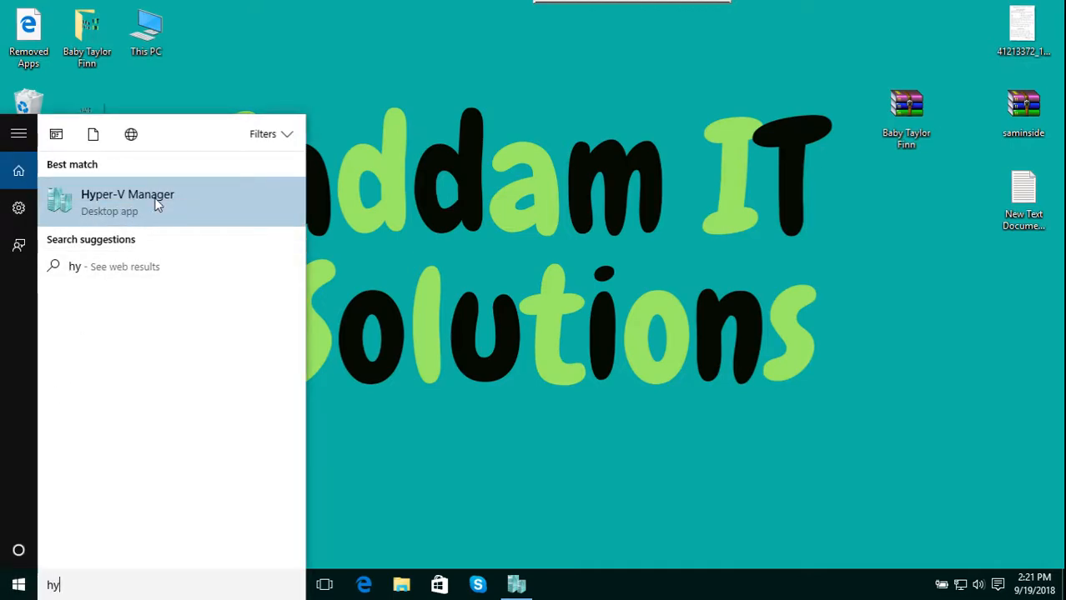
pyautogui.click(156, 204)
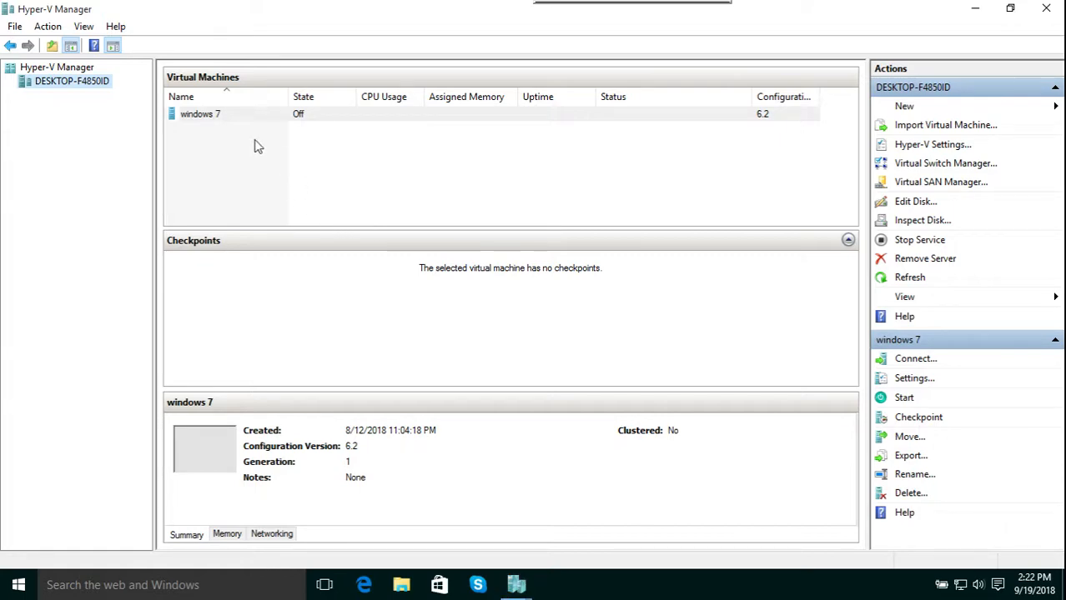
pyautogui.click(231, 121)
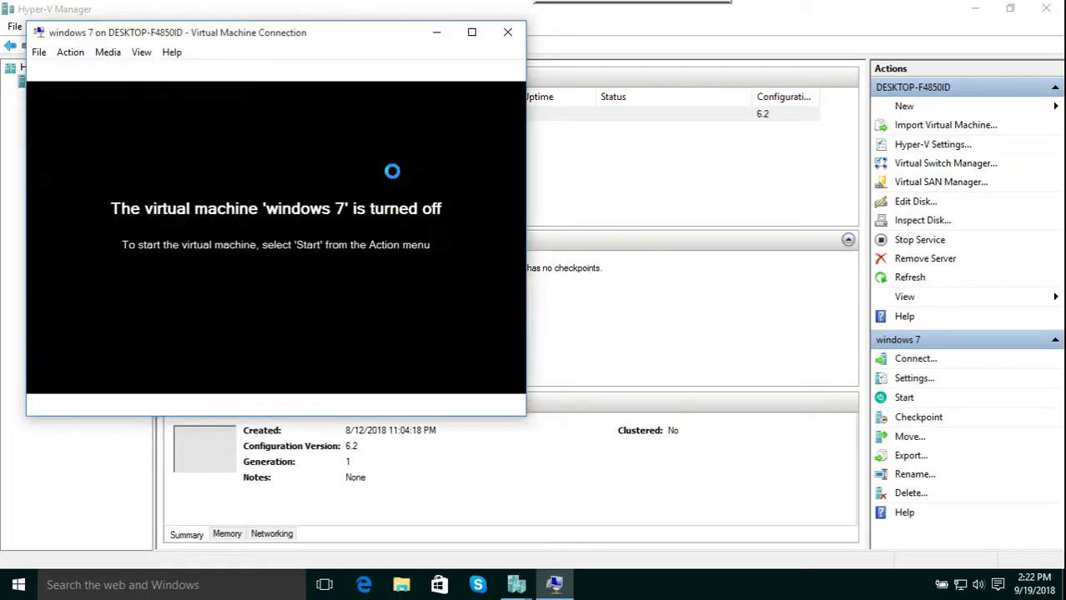
pyautogui.click(512, 35)
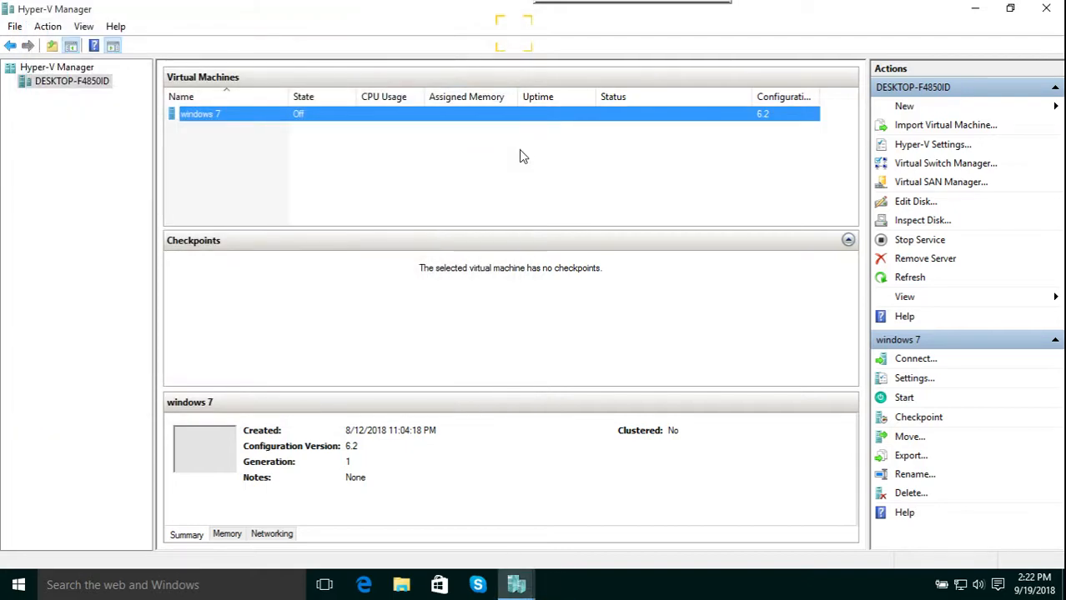
pyautogui.click(467, 174)
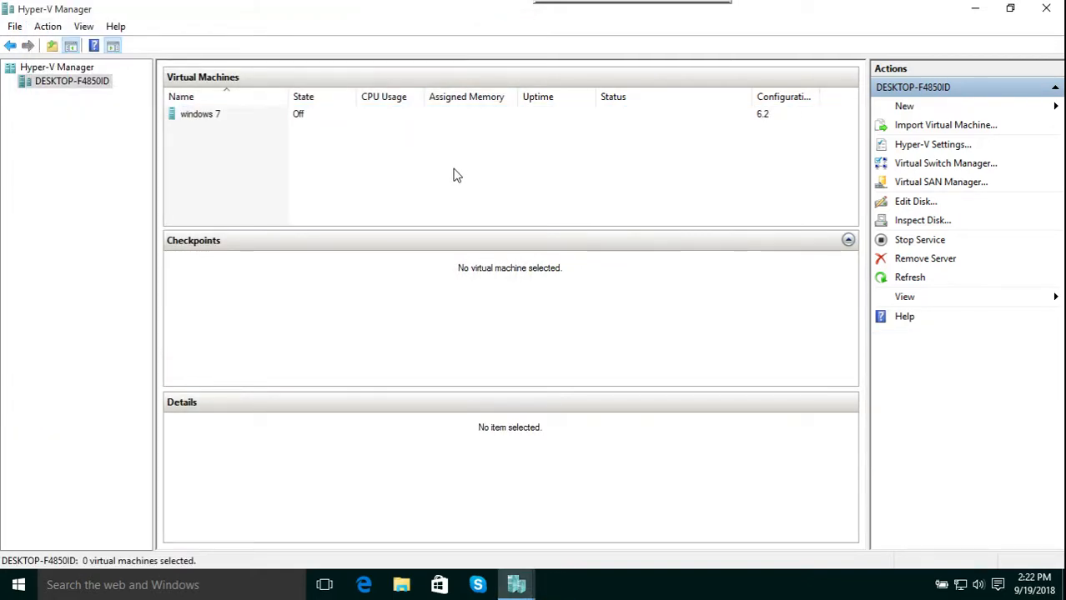
# Close the duplicate Hyper-V Manager window, keeping a single one open
pyautogui.moveTo(515, 582)
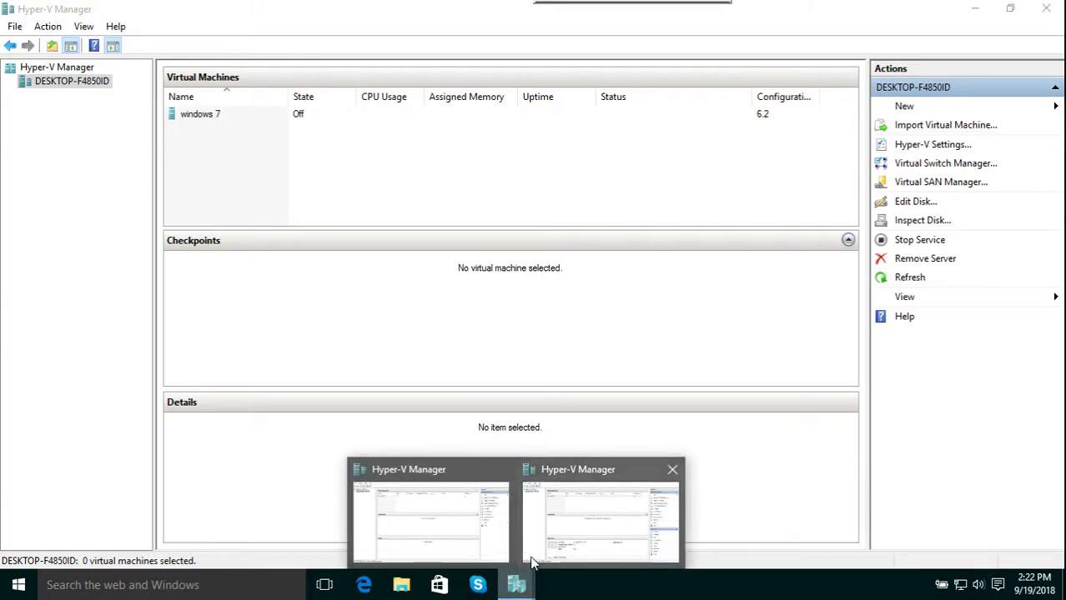
pyautogui.rightClick(676, 470)
pyautogui.click(697, 460)
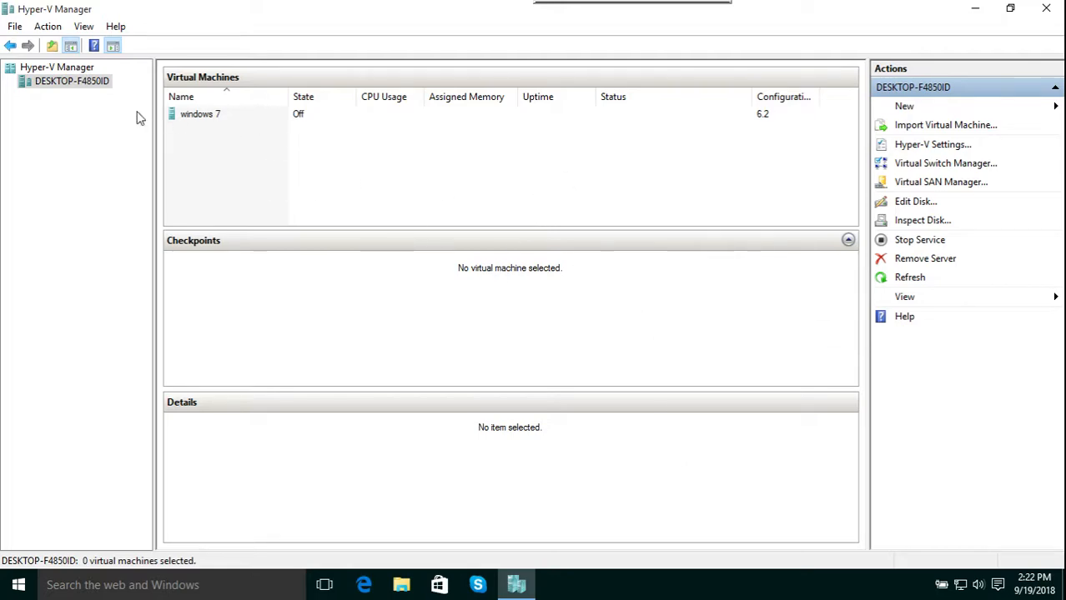
# Connect to the windows 7 virtual machine and start it, booting with Start Windows Normally
pyautogui.click(224, 117)
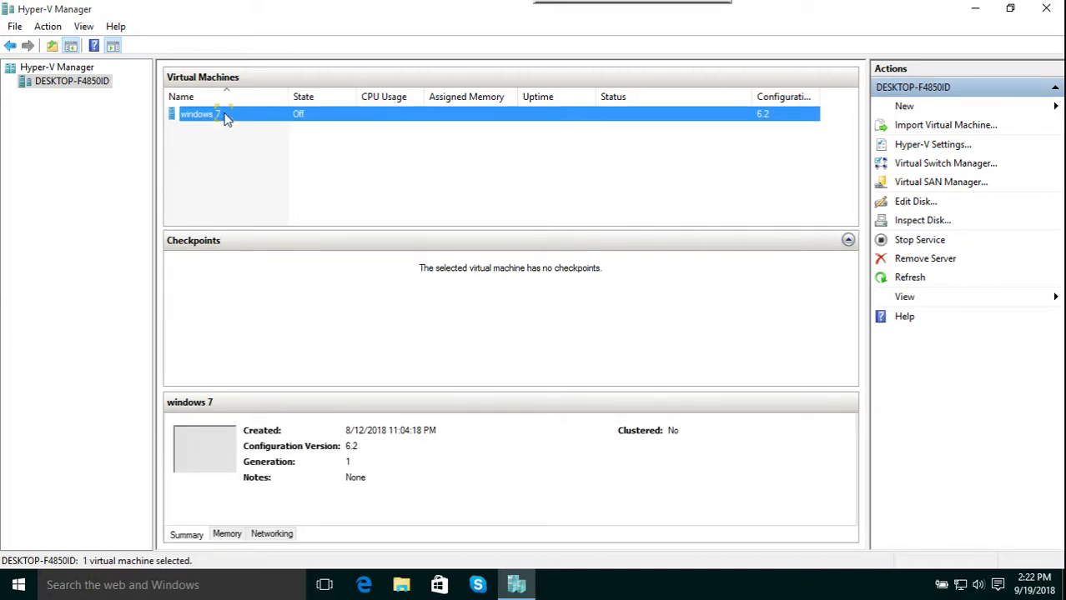
pyautogui.rightClick(310, 115)
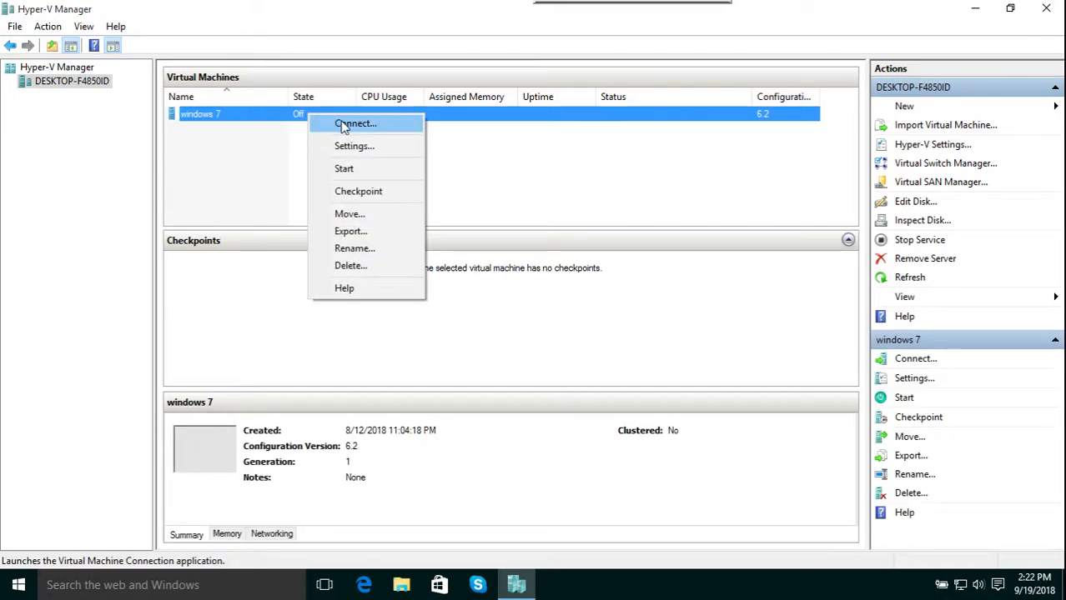
pyautogui.click(344, 125)
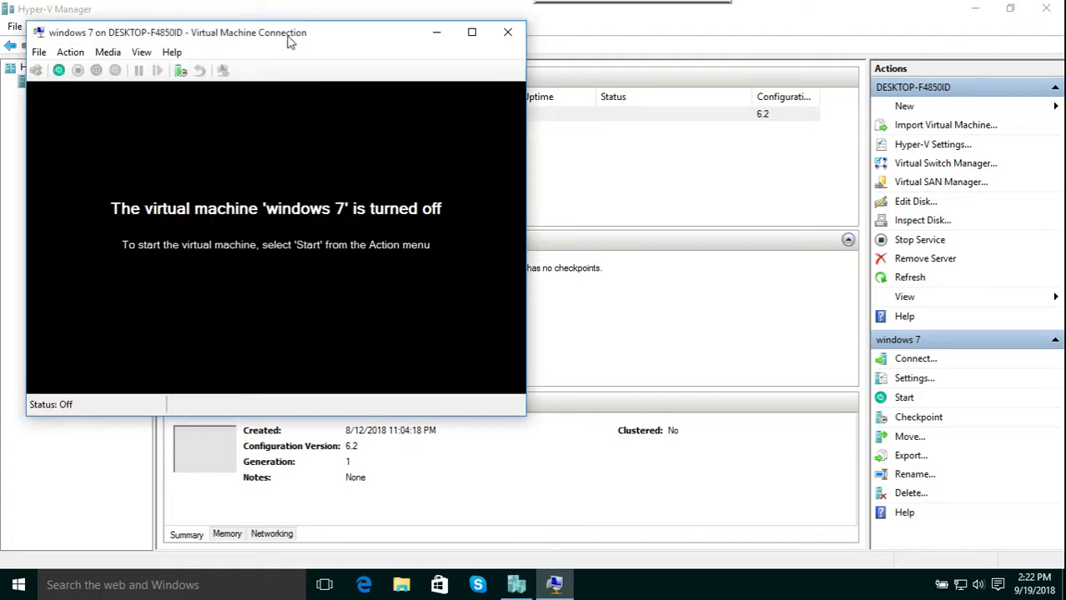
pyautogui.moveTo(289, 40); pyautogui.dragTo(505, 83)
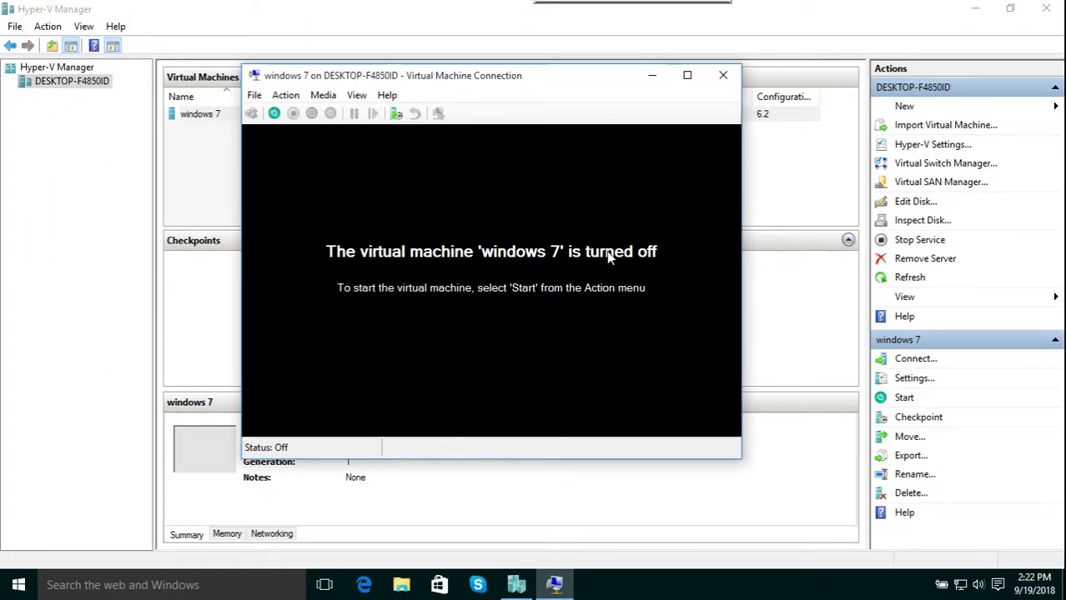
pyautogui.click(274, 114)
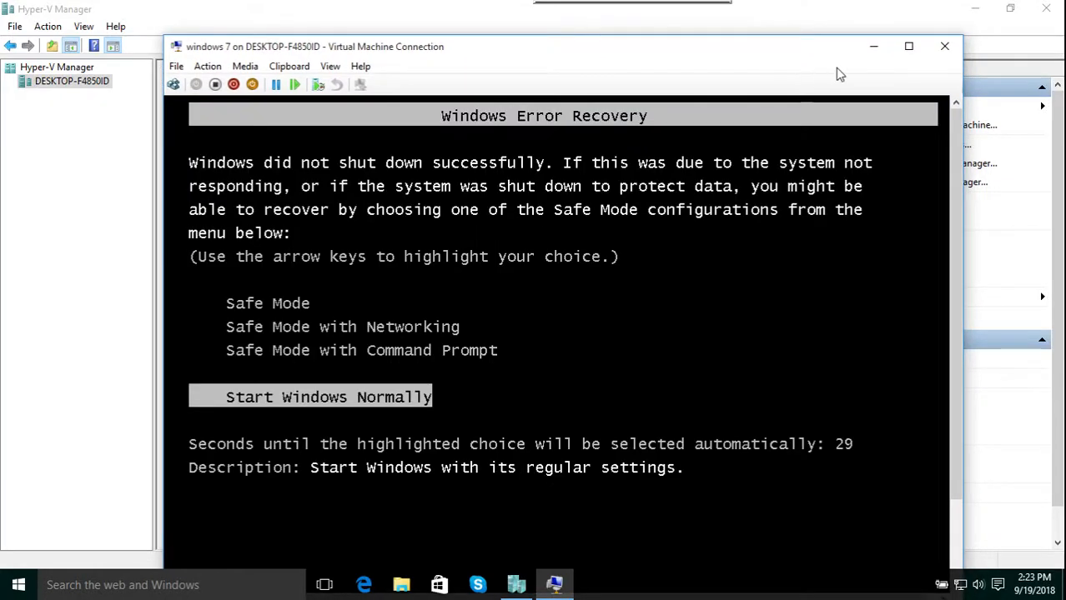
pyautogui.press('Return')
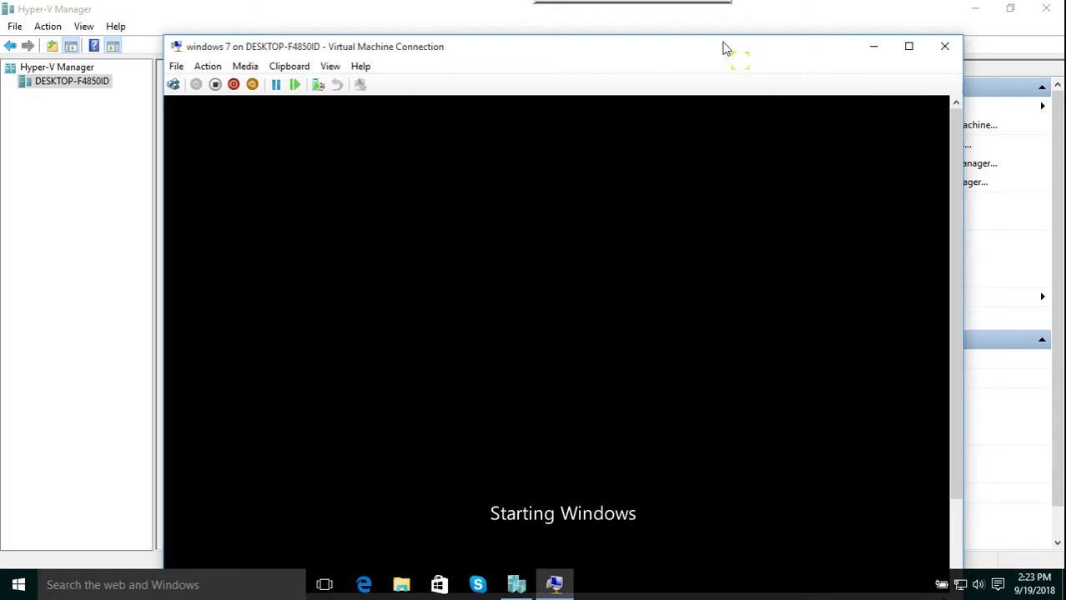
# Close the windows 7 connection window and turn off the windows 7 virtual machine
pyautogui.moveTo(755, 58); pyautogui.dragTo(718, 52)
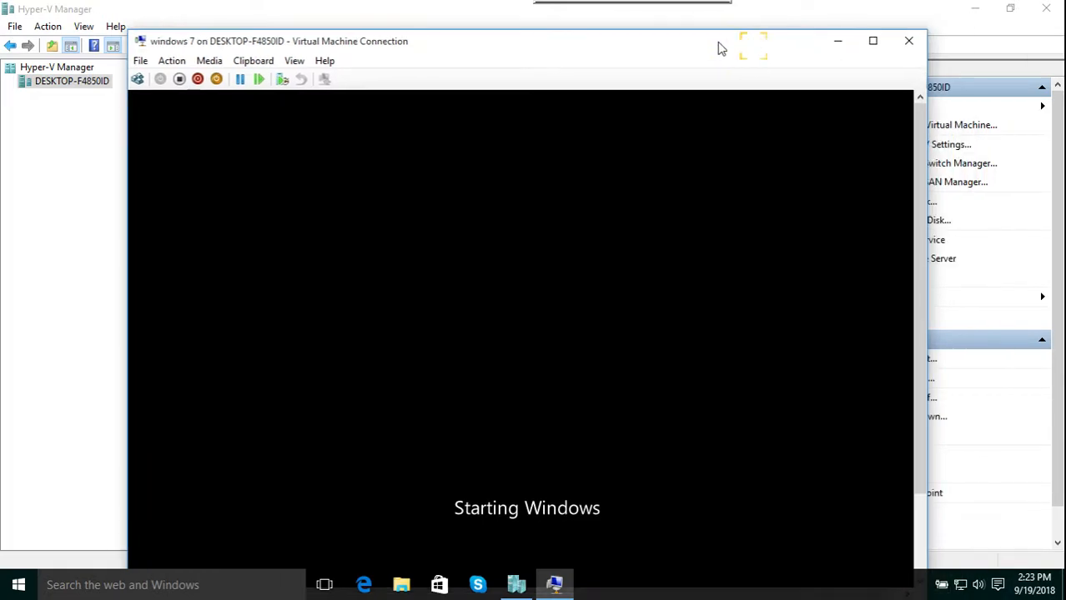
pyautogui.click(910, 44)
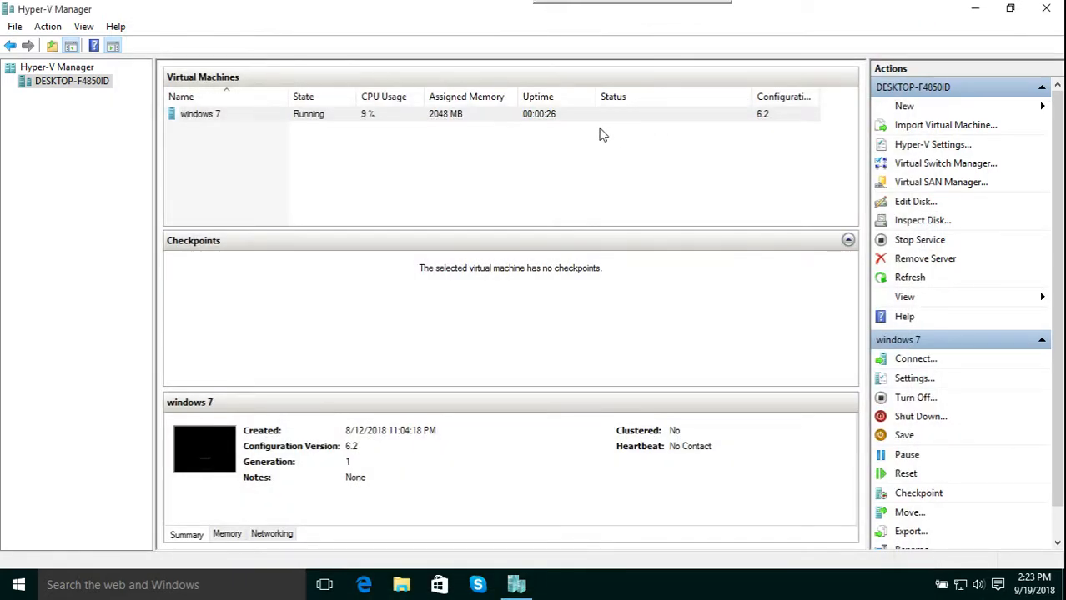
pyautogui.click(428, 118)
pyautogui.rightClick(425, 119)
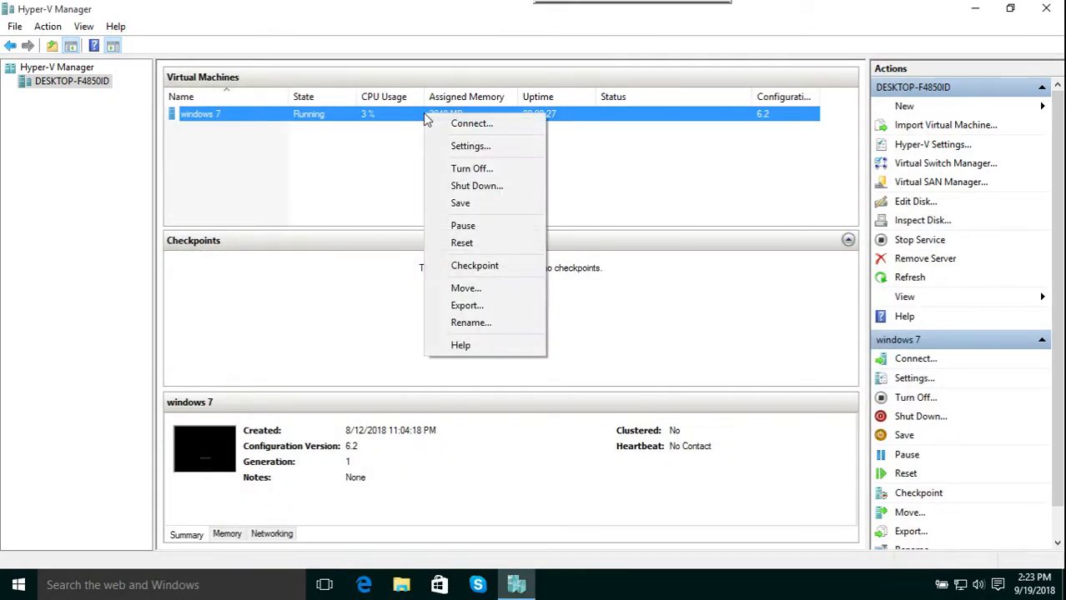
pyautogui.click(478, 168)
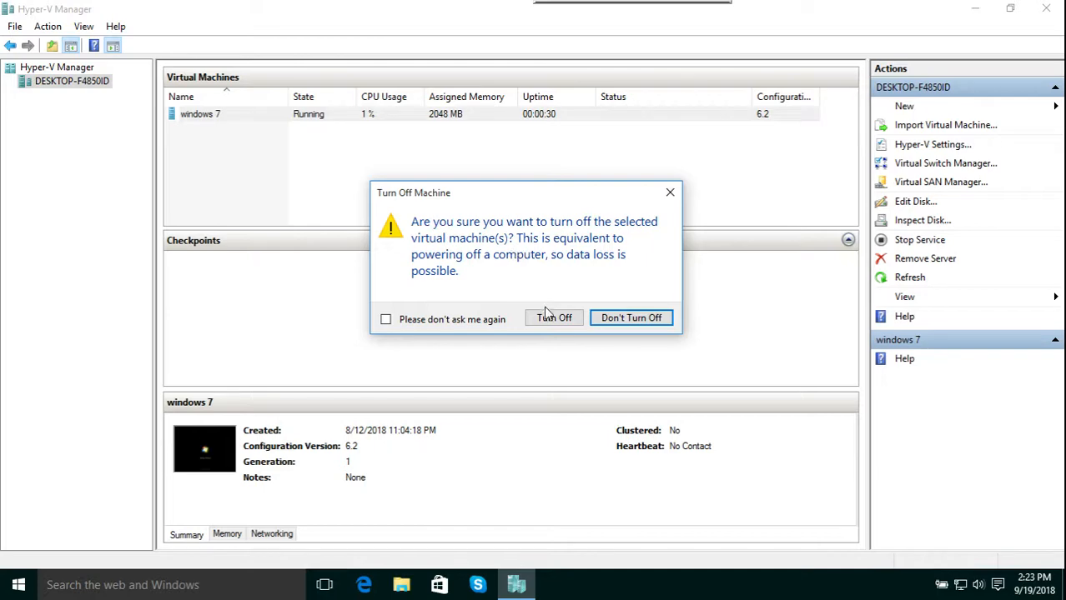
pyautogui.click(552, 319)
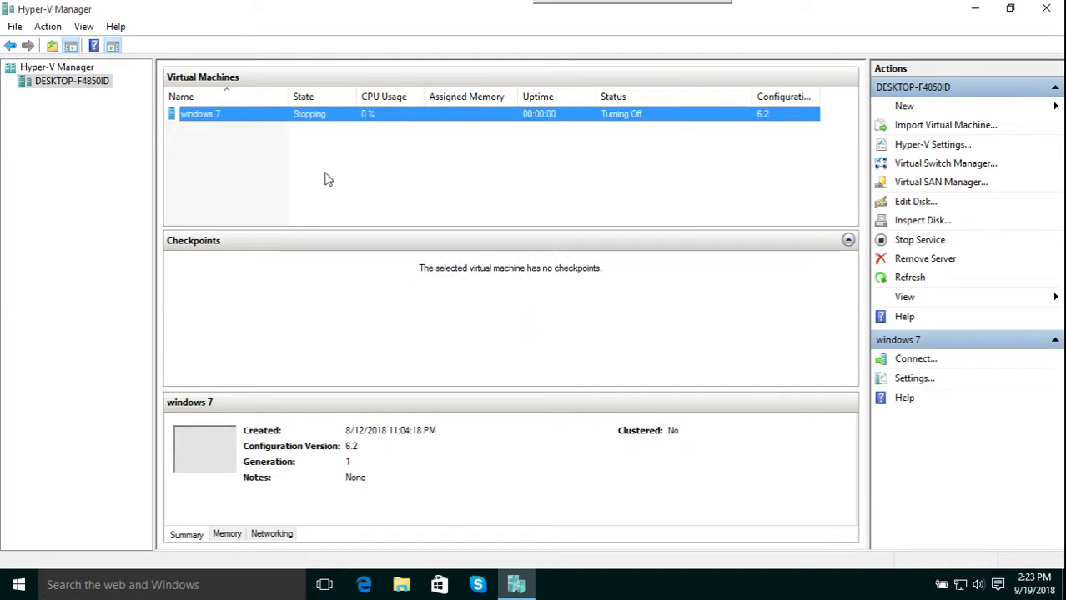
pyautogui.click(45, 191)
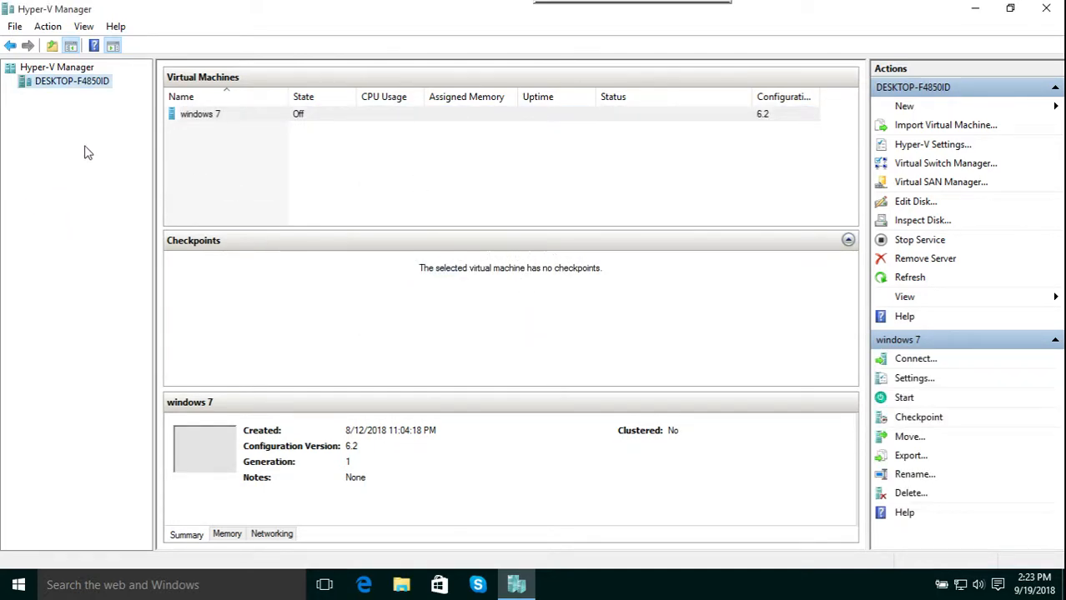
# Start creating a new virtual machine on the DESKTOP-F4850ID server and name it Windows 10
pyautogui.rightClick(88, 84)
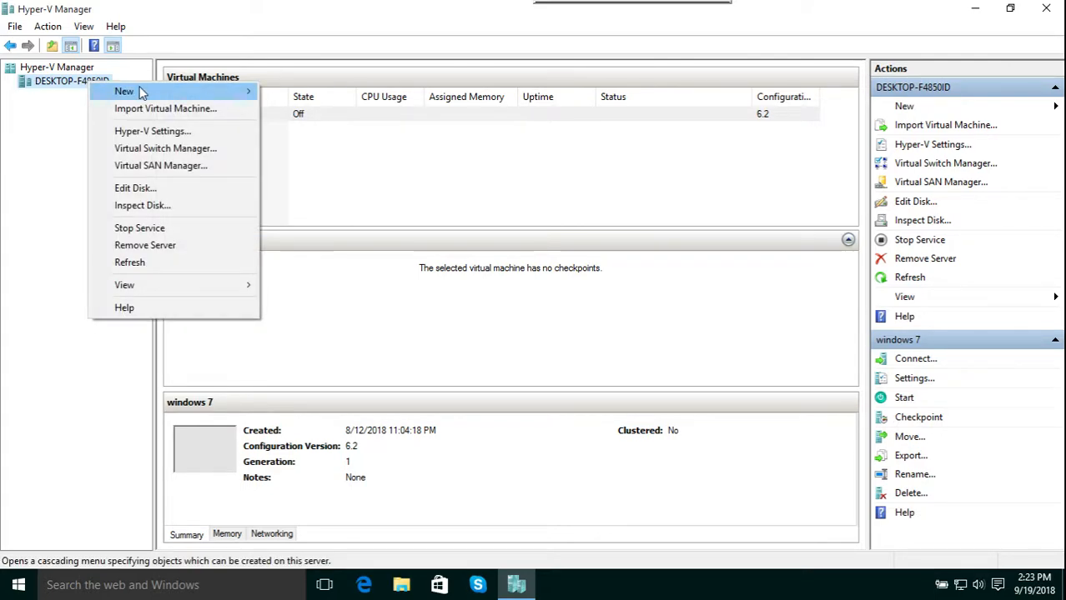
pyautogui.moveTo(144, 94)
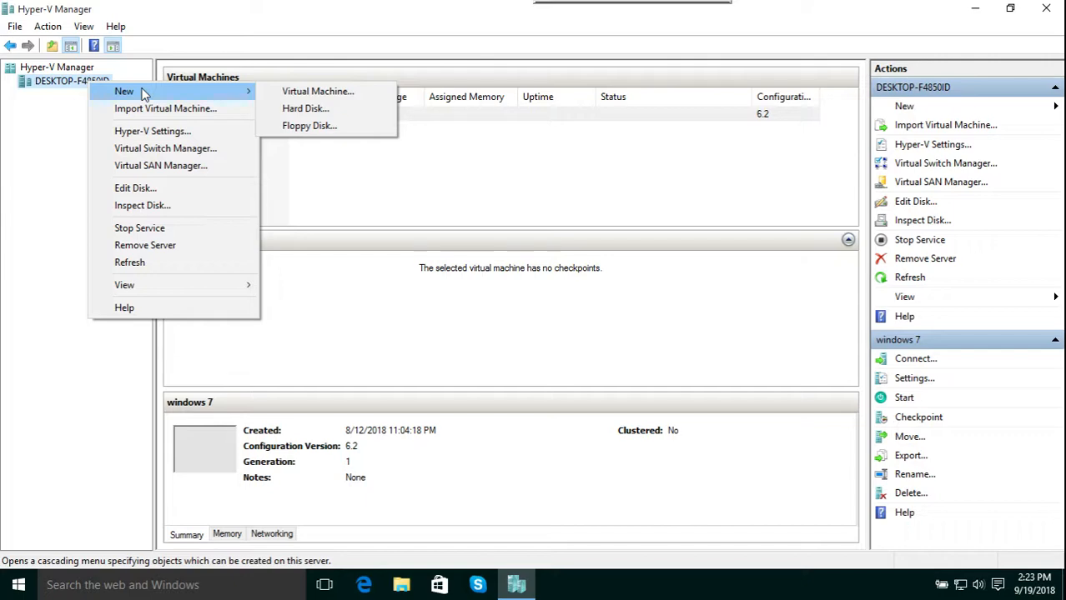
pyautogui.click(324, 93)
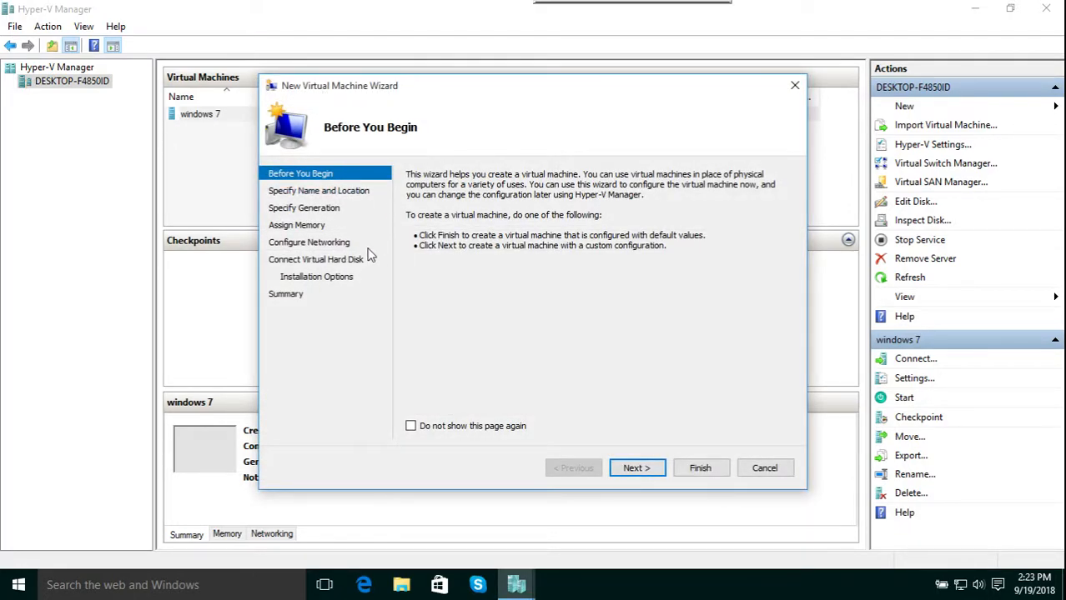
pyautogui.click(635, 468)
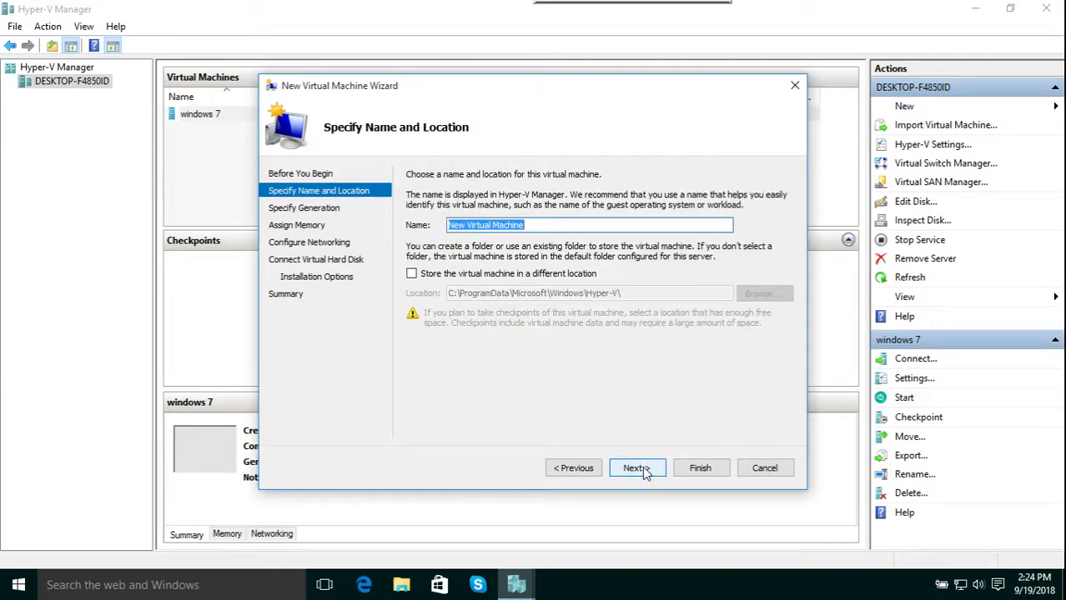
pyautogui.write('Win')
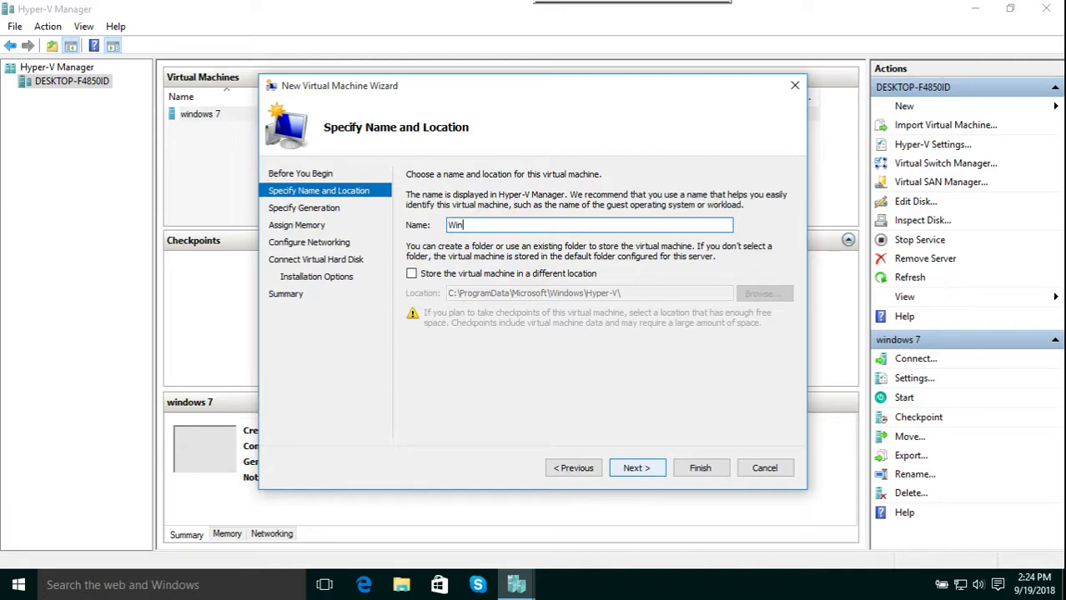
pyautogui.write('dowa')
pyautogui.write('s')
pyautogui.write(' 8')
pyautogui.write('10')
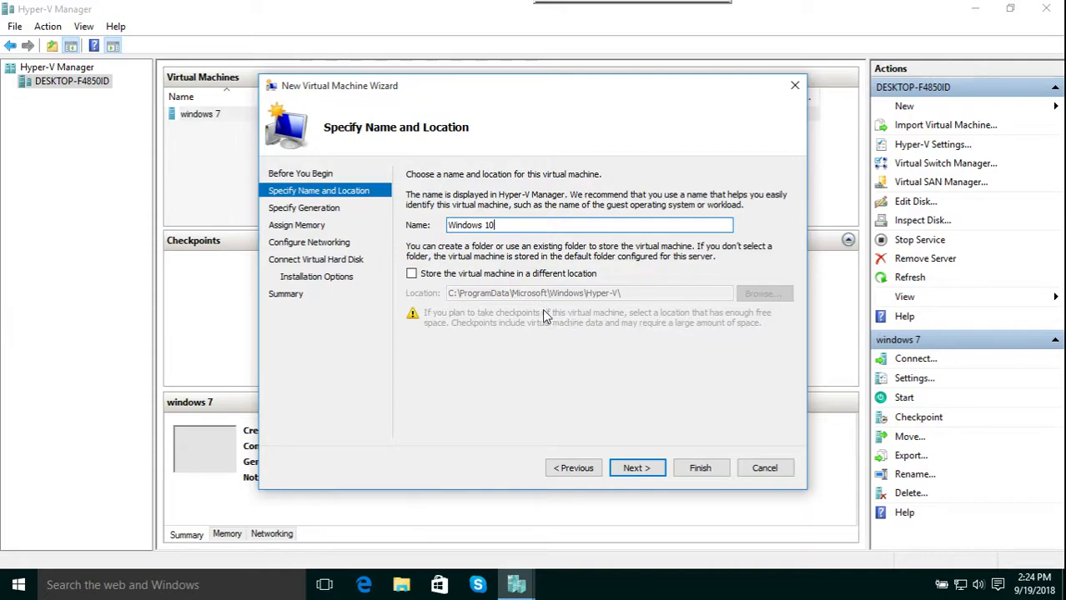
# Store the new virtual machine in a different location, the vm folder on the entertainment (G:) drive
pyautogui.click(412, 275)
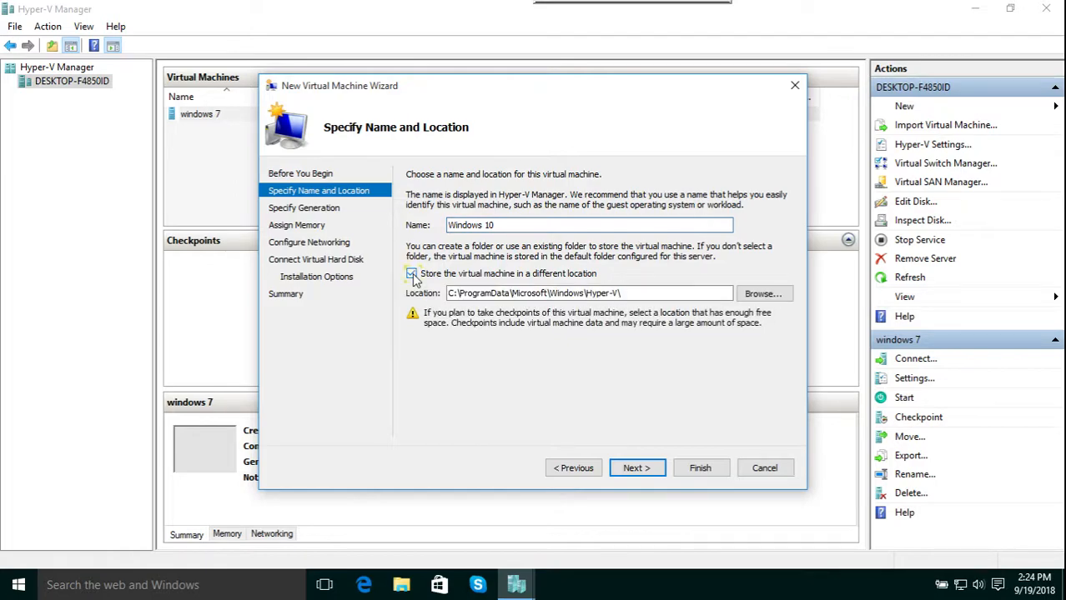
pyautogui.click(765, 292)
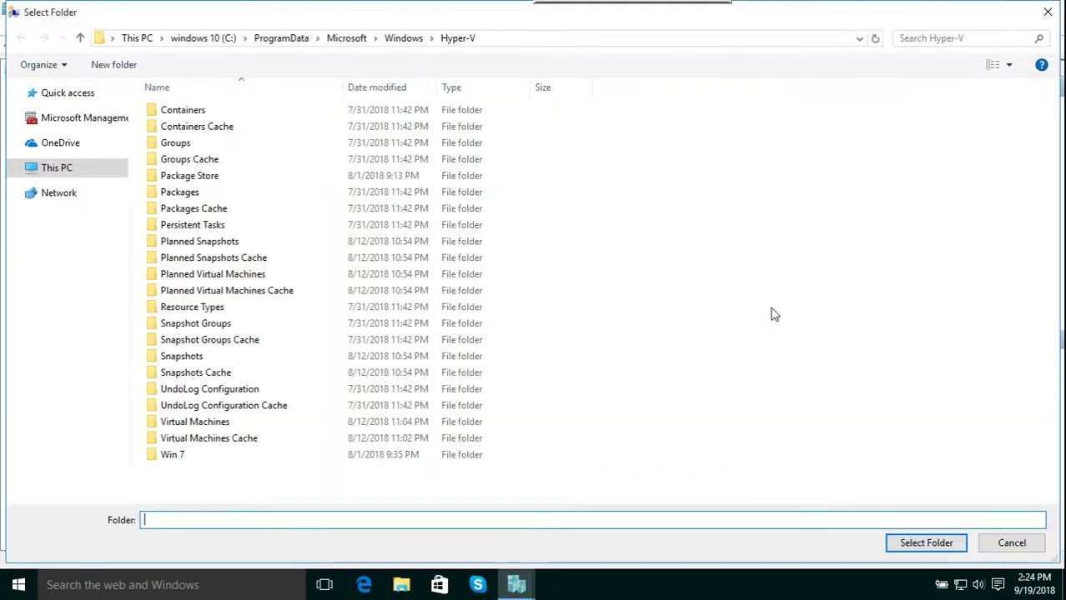
pyautogui.click(51, 324)
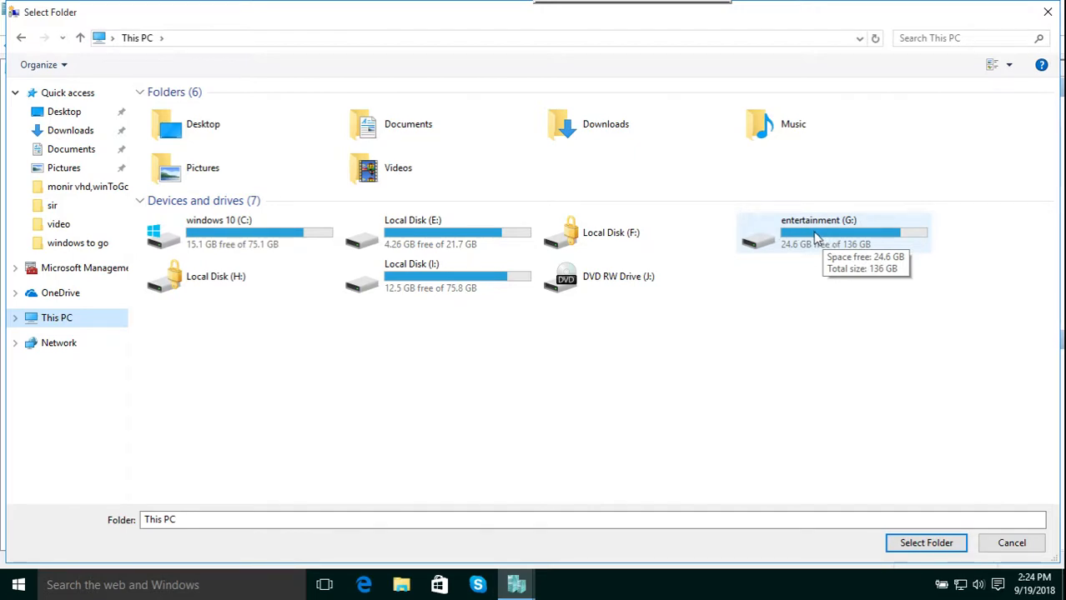
pyautogui.doubleClick(815, 238)
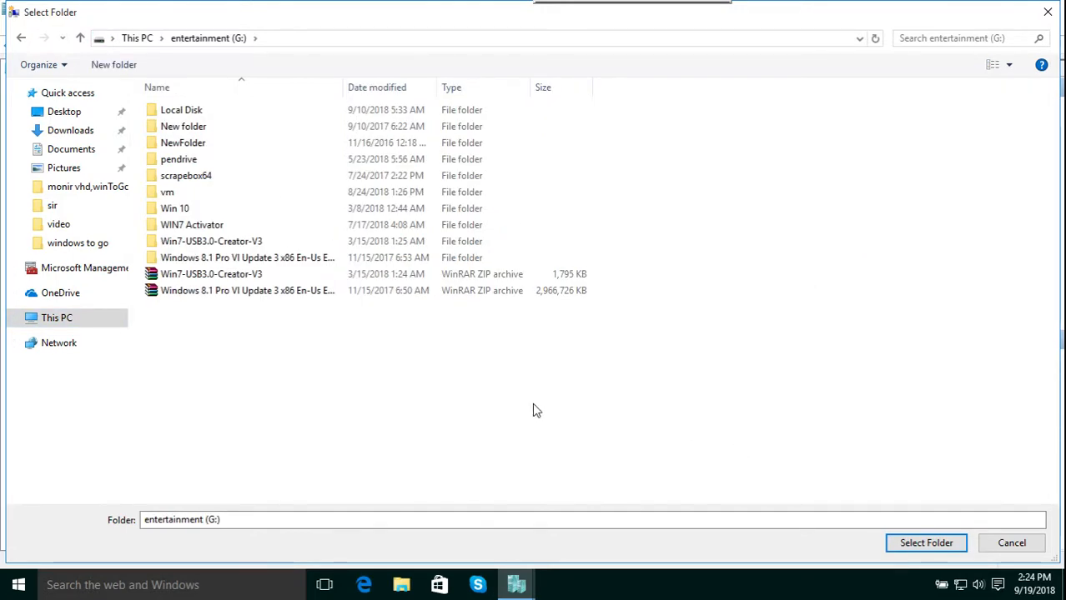
pyautogui.click(168, 194)
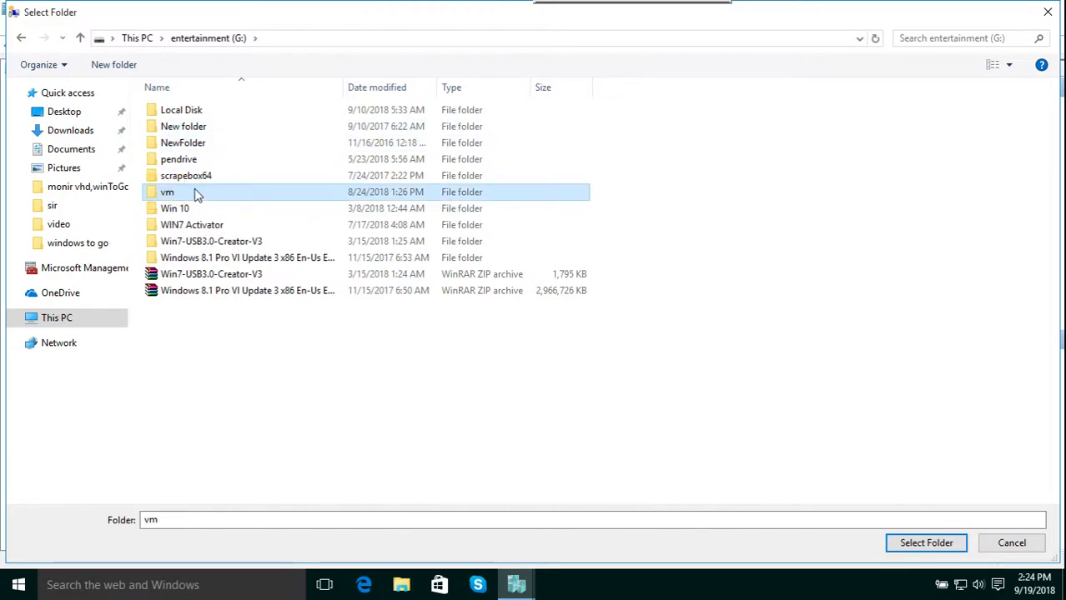
pyautogui.doubleClick(196, 194)
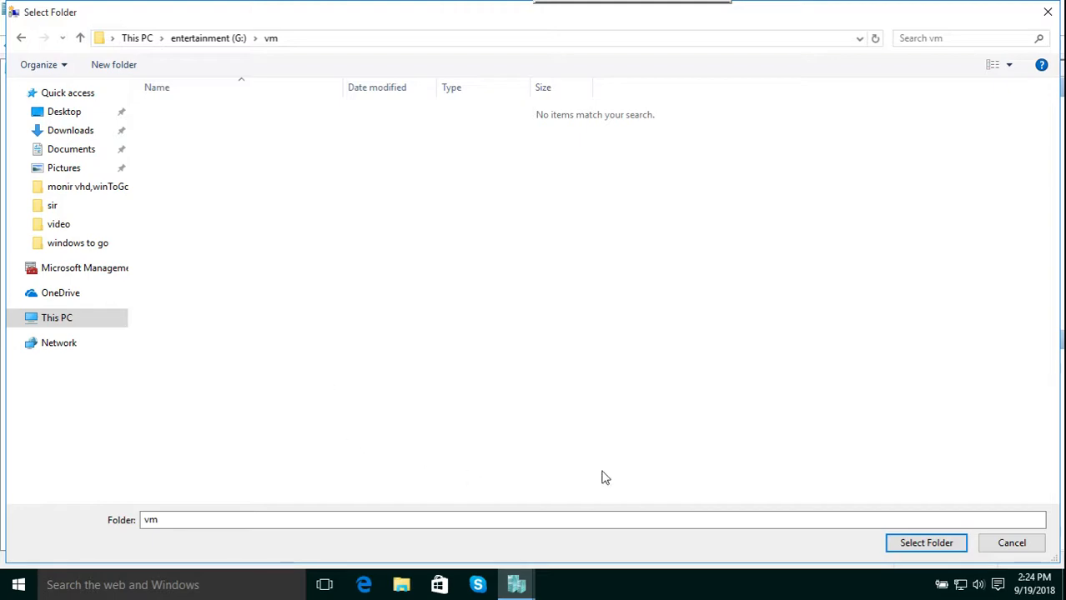
pyautogui.click(921, 547)
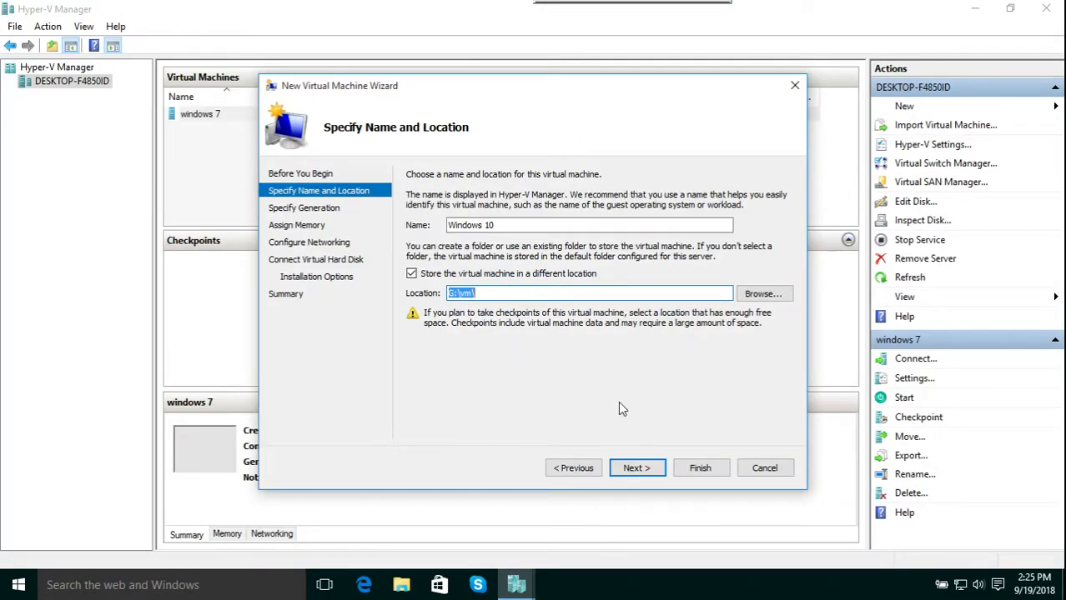
# Keep Generation 1 for the virtual machine and set its startup memory to 2048 MB
pyautogui.click(637, 471)
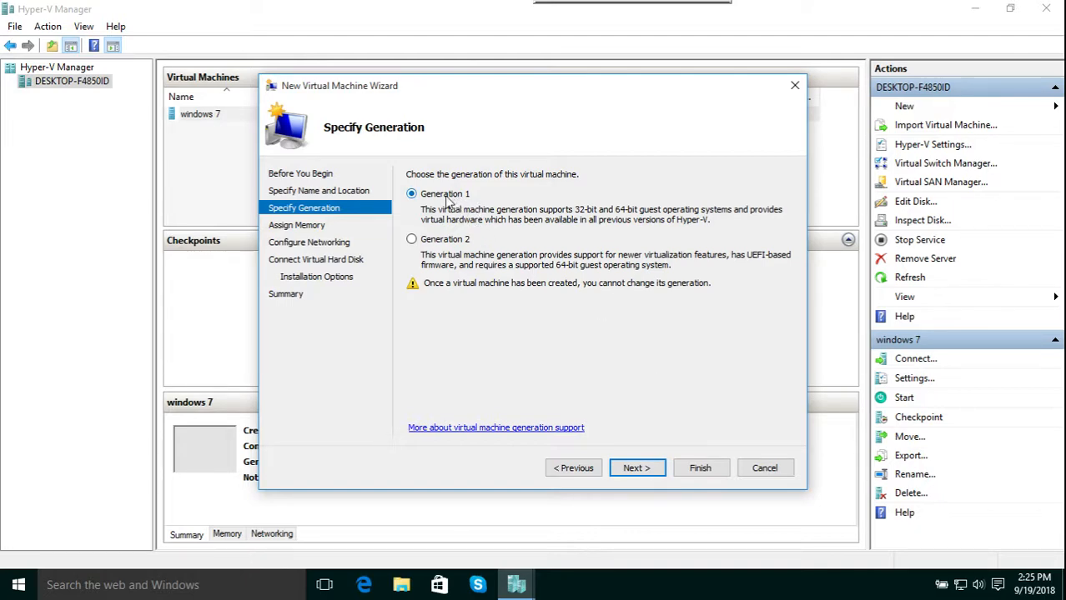
pyautogui.click(643, 467)
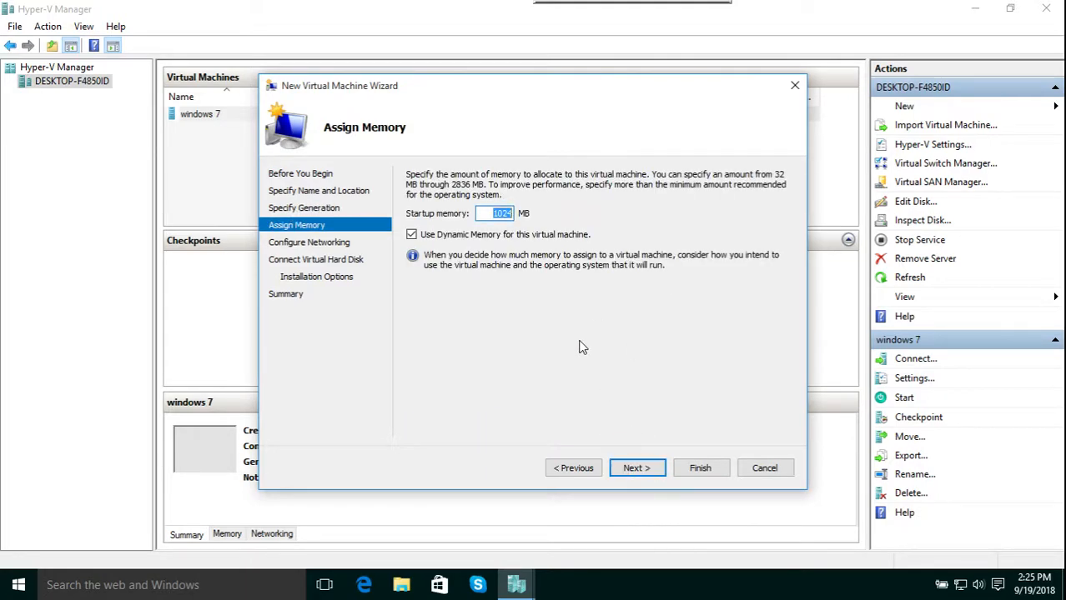
pyautogui.click(489, 214)
pyautogui.doubleClick(491, 213)
pyautogui.write('2')
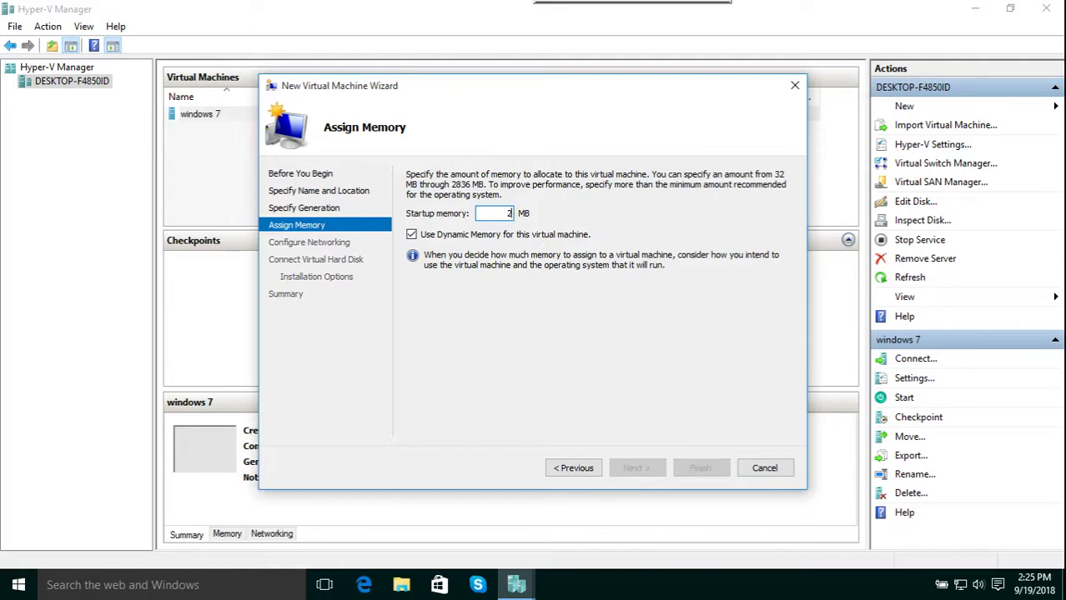
pyautogui.write('0')
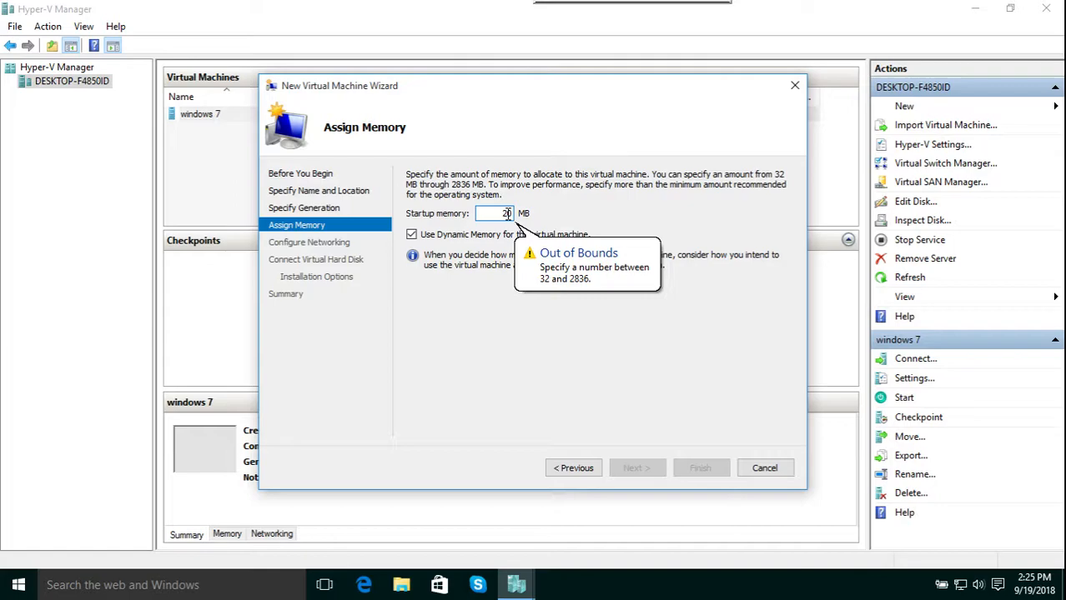
pyautogui.write('48')
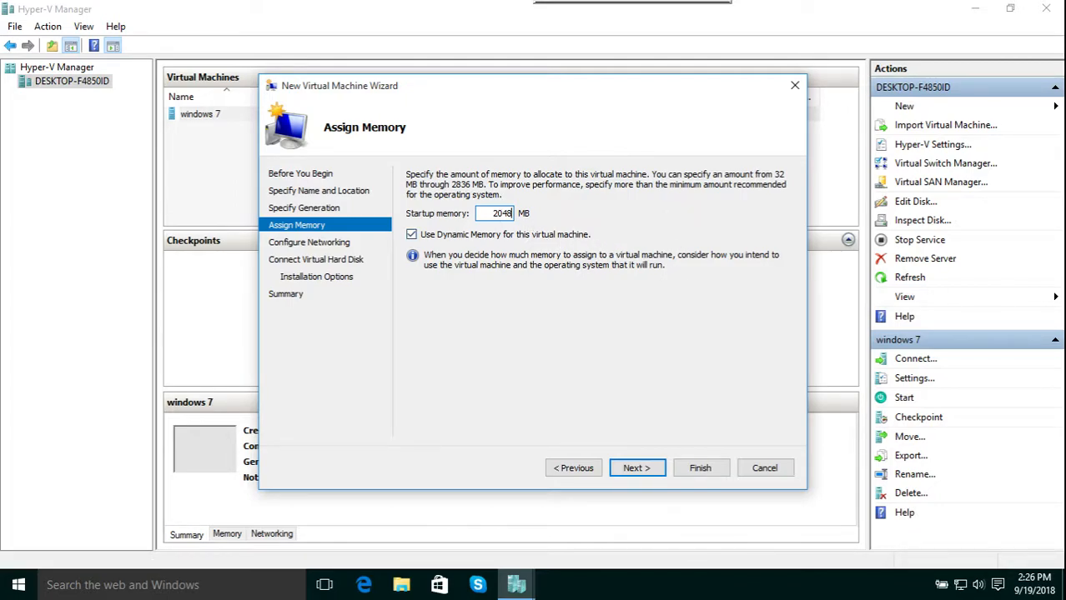
pyautogui.click(1064, 592)
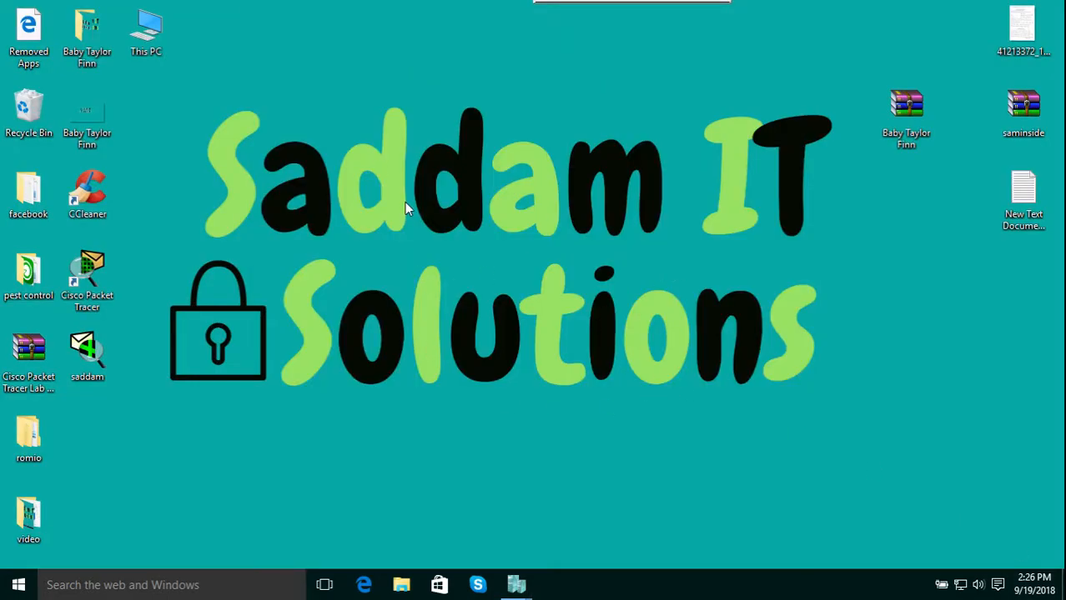
pyautogui.rightClick(418, 175)
pyautogui.click(463, 222)
pyautogui.moveTo(522, 589)
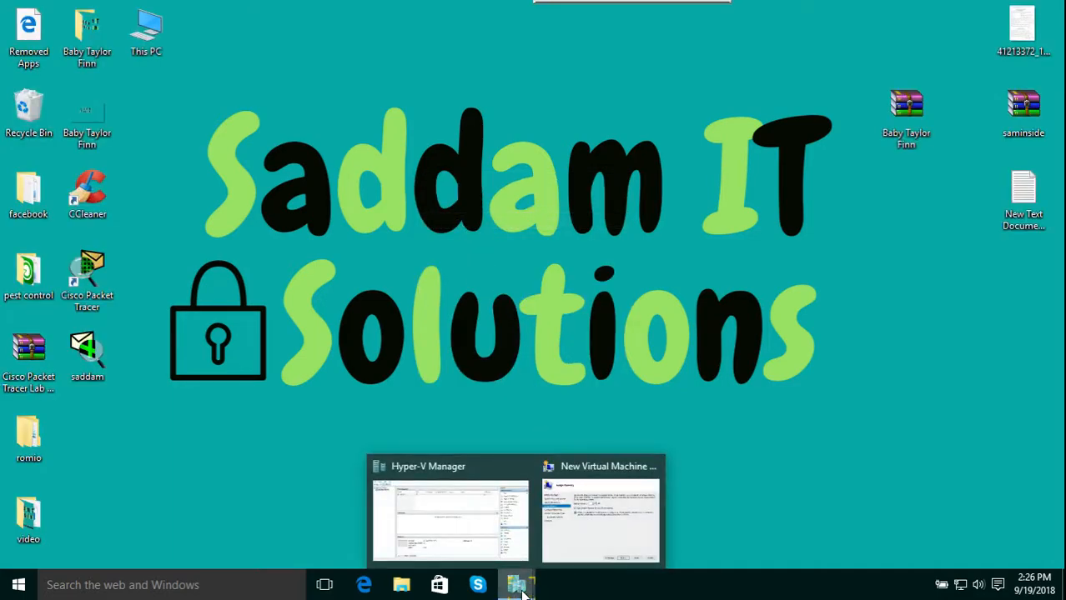
pyautogui.click(571, 524)
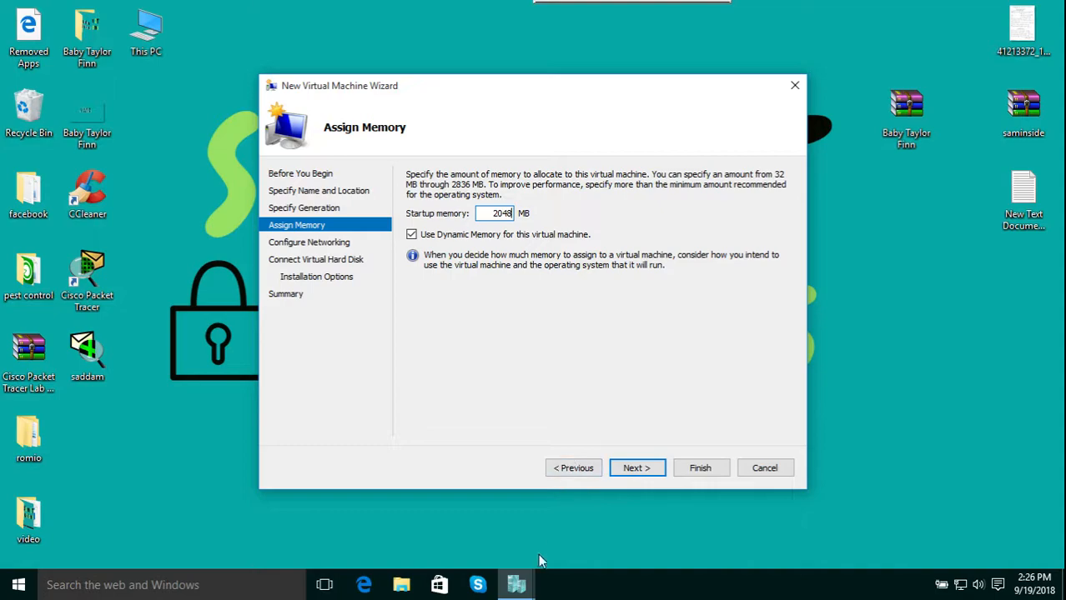
pyautogui.click(451, 513)
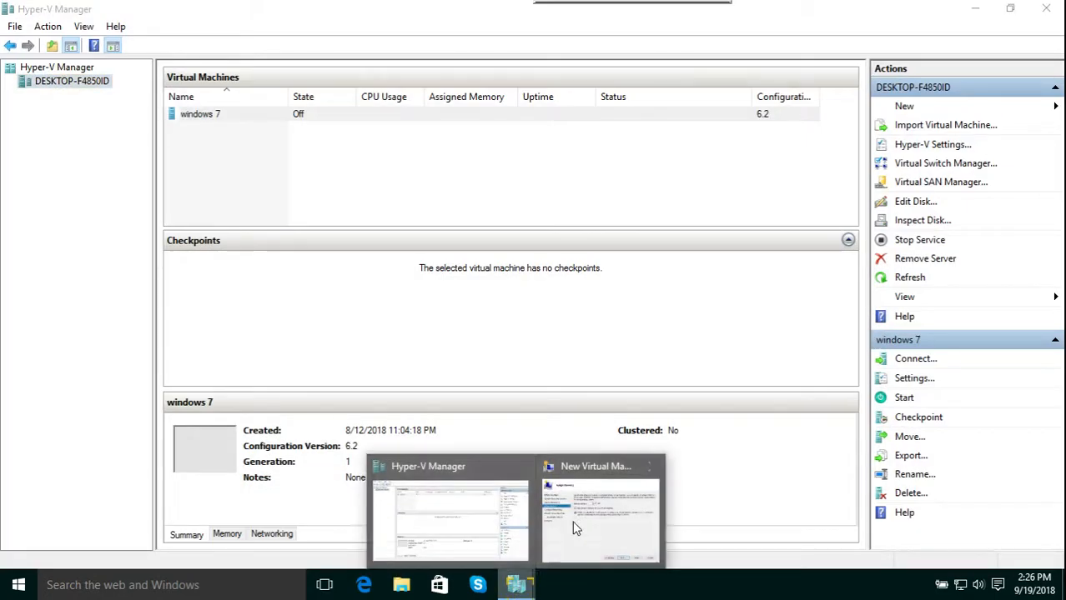
pyautogui.click(574, 528)
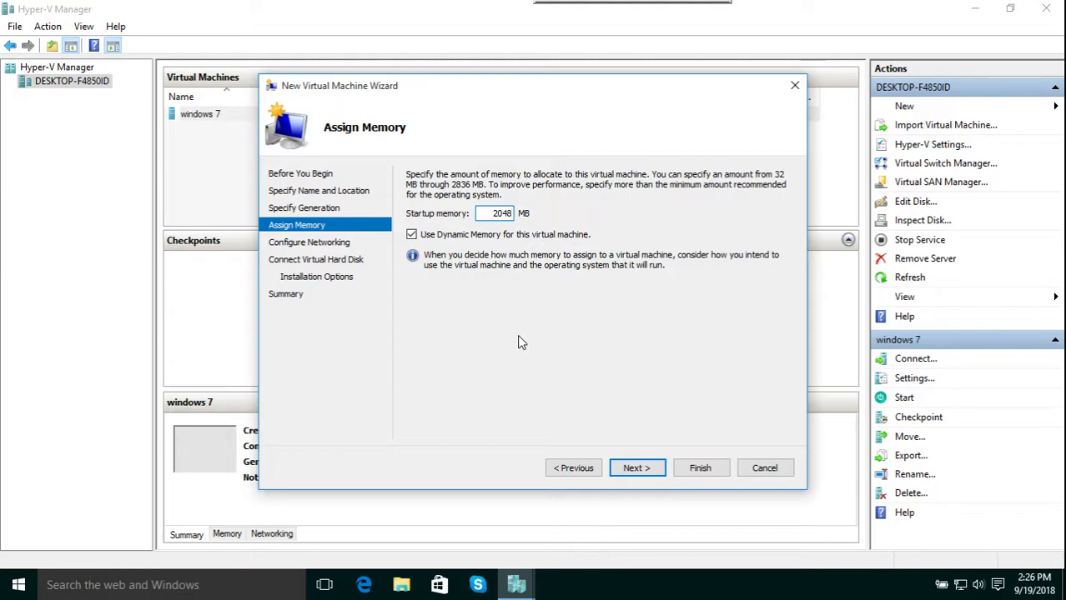
# Accept the memory settings and leave the virtual machine's network connection as Not Connected
pyautogui.moveTo(503, 94); pyautogui.dragTo(457, 129)
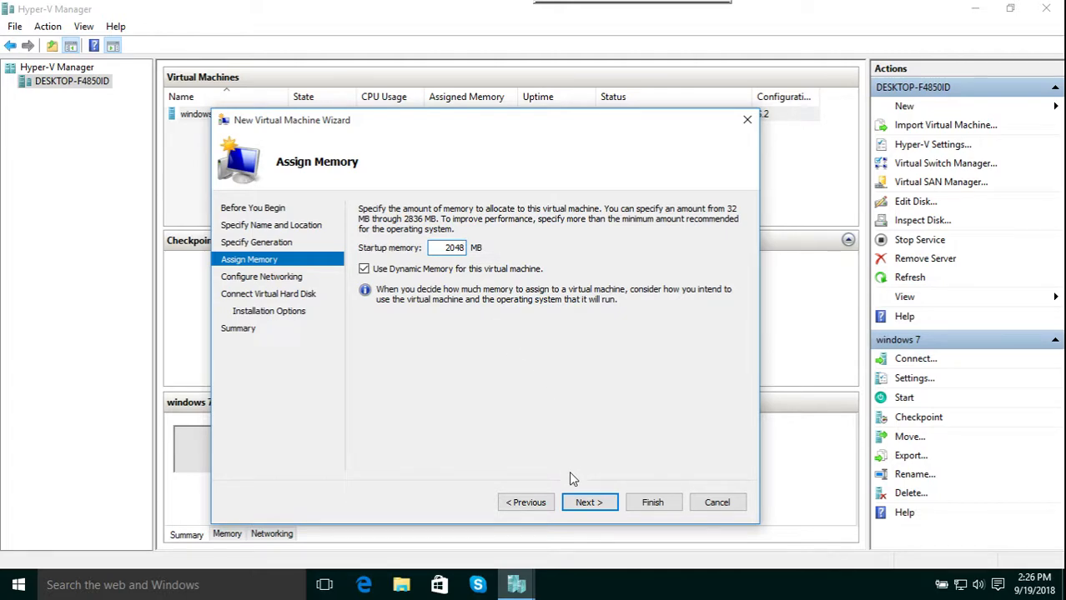
pyautogui.click(584, 507)
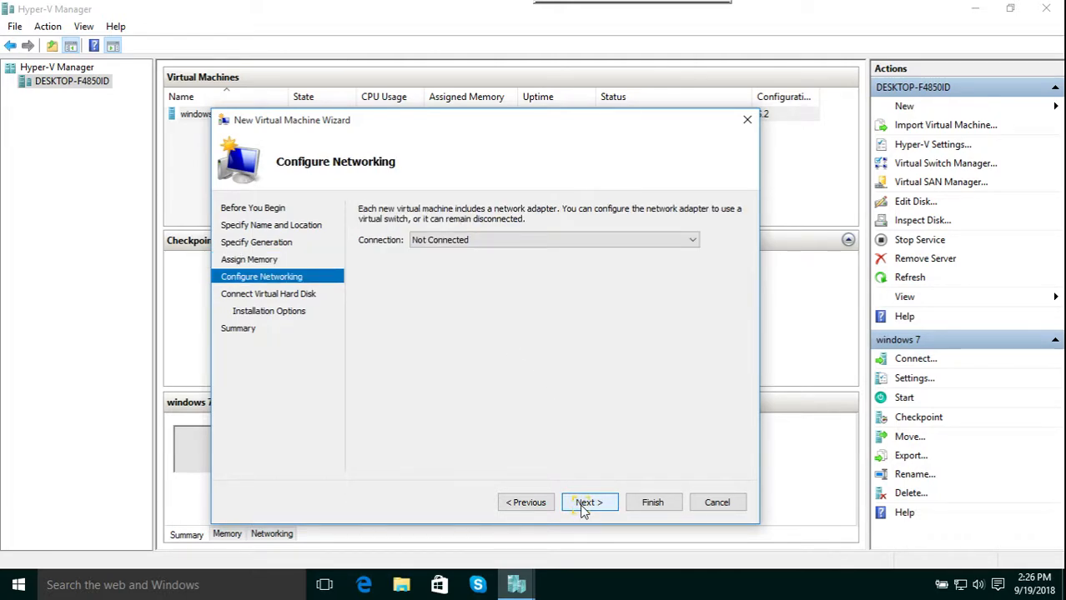
pyautogui.click(455, 242)
pyautogui.click(471, 238)
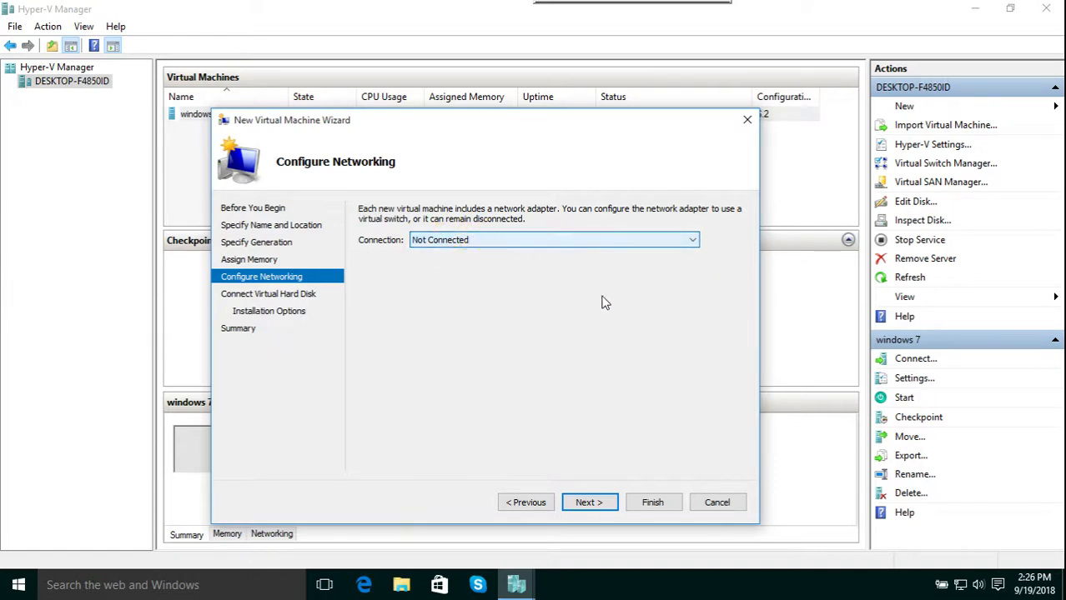
pyautogui.click(467, 240)
pyautogui.click(464, 238)
pyautogui.click(589, 503)
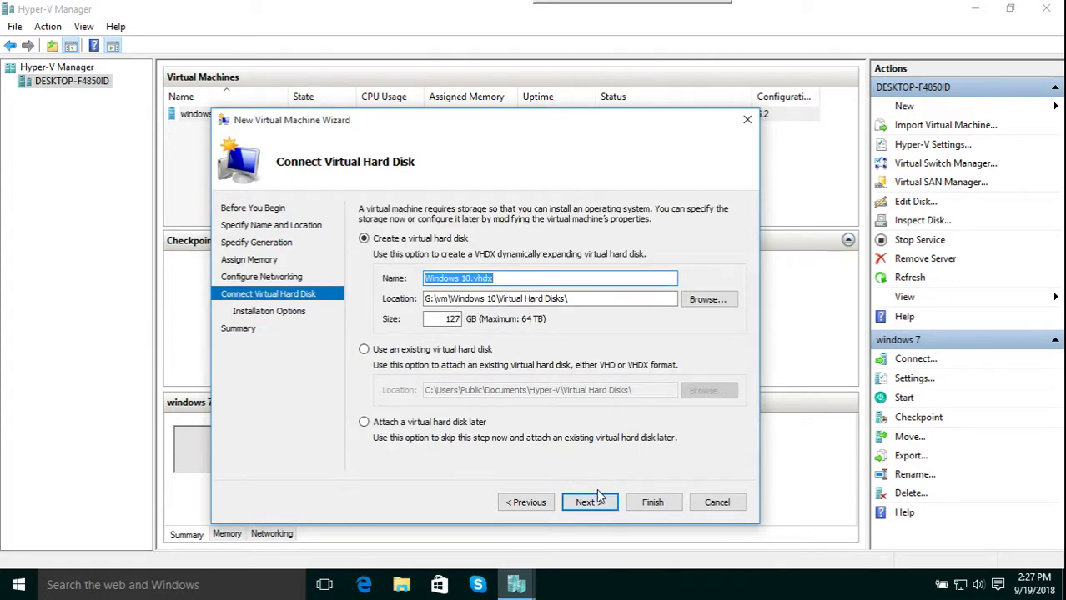
# Keep creating a new 127 GB virtual hard disk named Windows 10.vhdx in G:\vm\Windows 10\Virtual Hard Disks and accept these settings
pyautogui.doubleClick(451, 319)
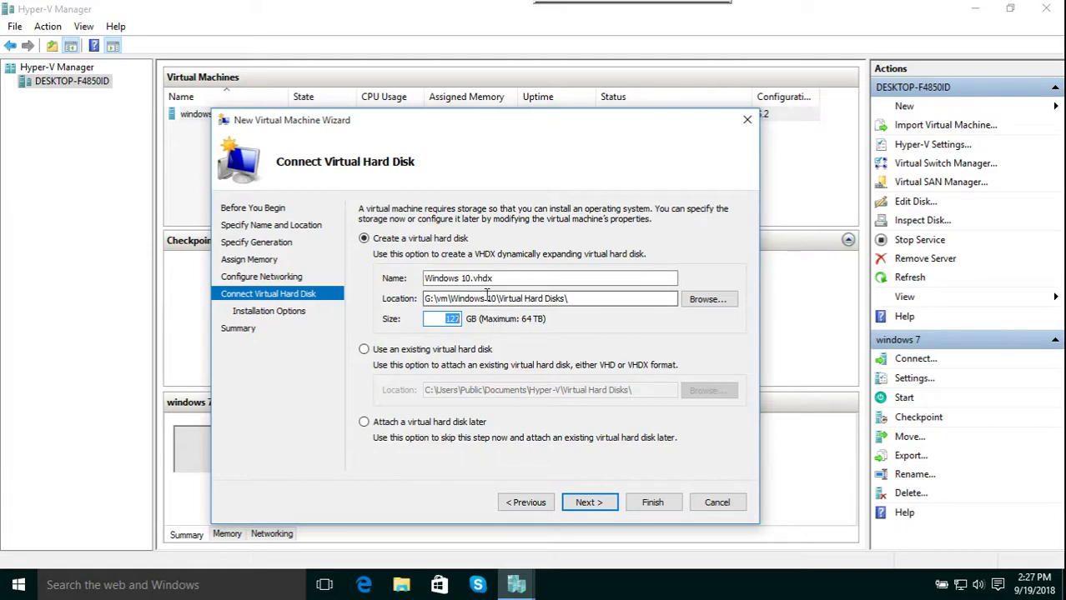
pyautogui.moveTo(496, 278); pyautogui.dragTo(473, 278)
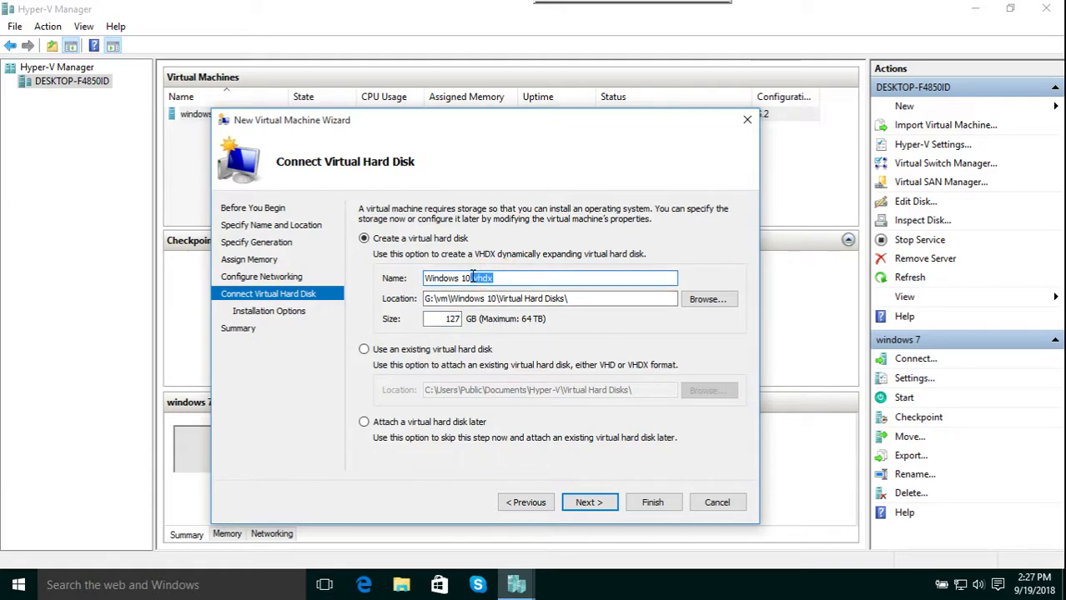
pyautogui.click(484, 278)
pyautogui.click(447, 318)
pyautogui.moveTo(446, 319); pyautogui.dragTo(459, 320)
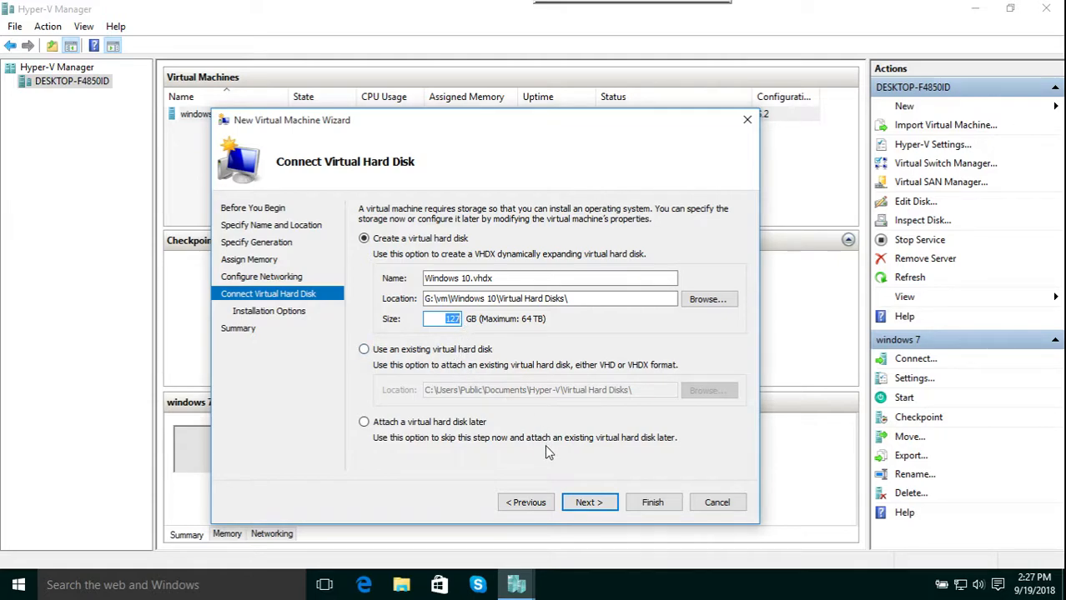
pyautogui.click(583, 507)
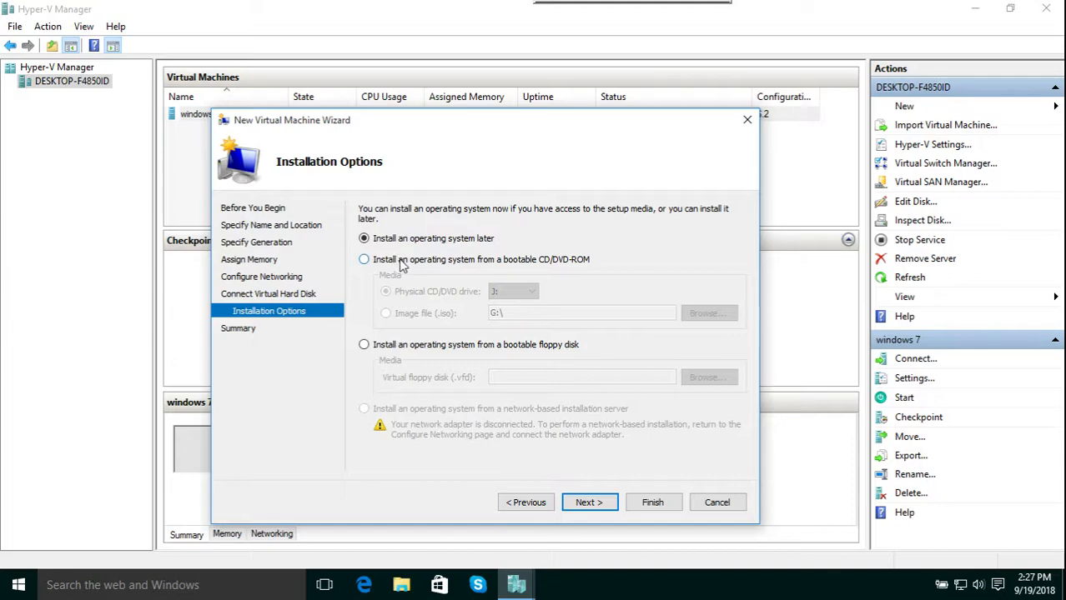
# Leave the operating system installation for a later time and finish creating the Windows 10 virtual machine
pyautogui.click(587, 503)
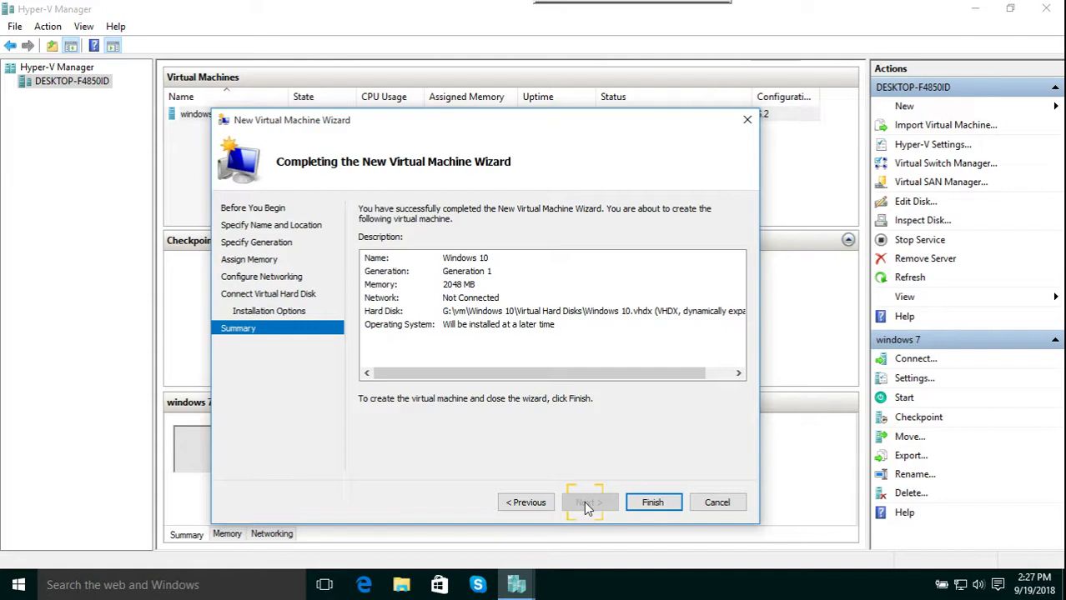
pyautogui.click(647, 503)
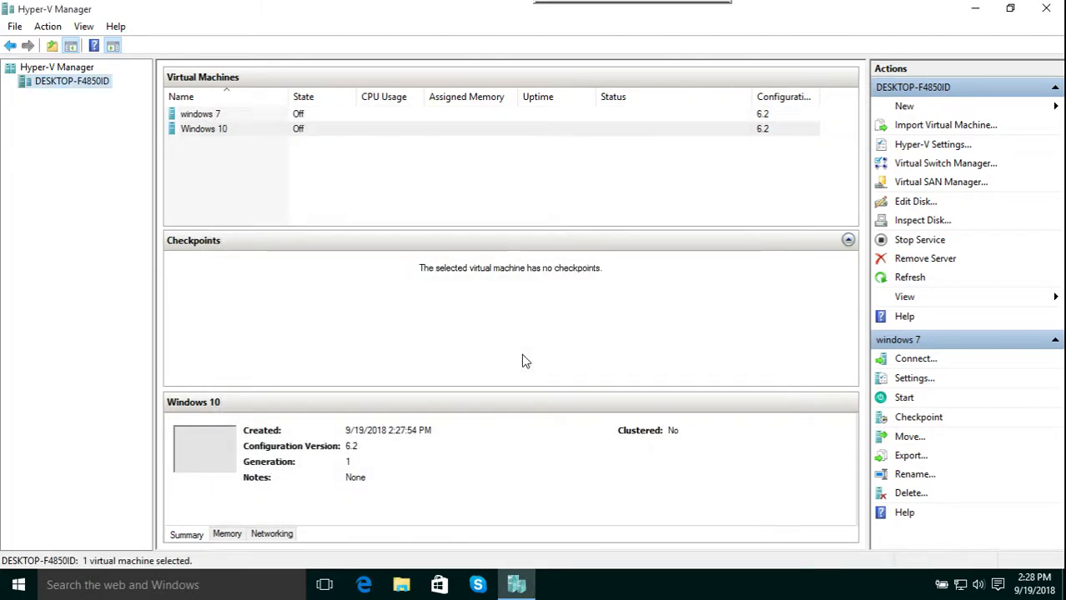
# Connect to the existing windows 7 virtual machine and start it
pyautogui.click(221, 115)
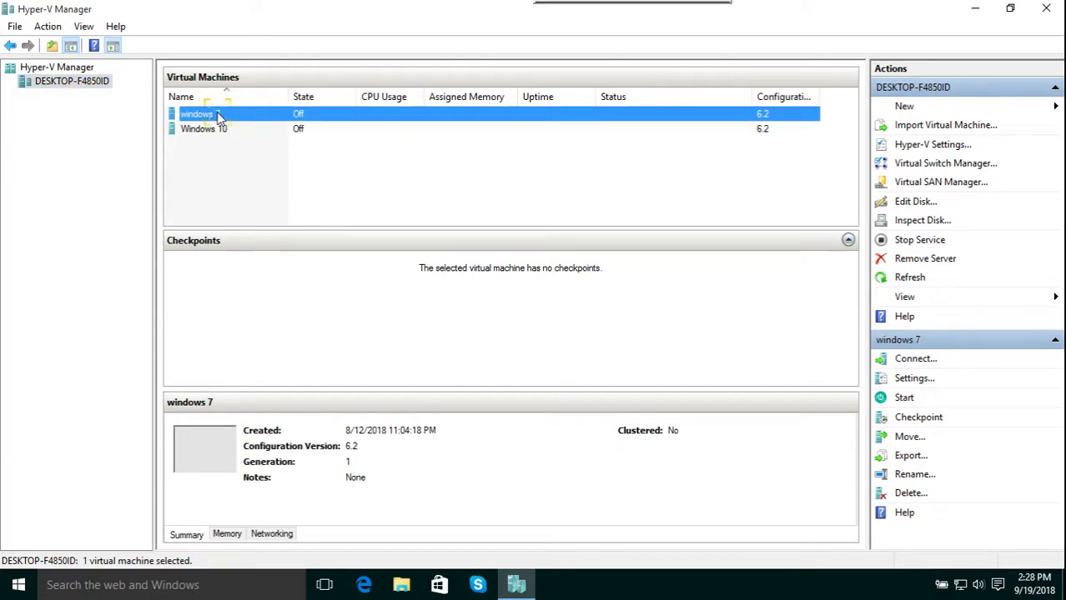
pyautogui.rightClick(285, 114)
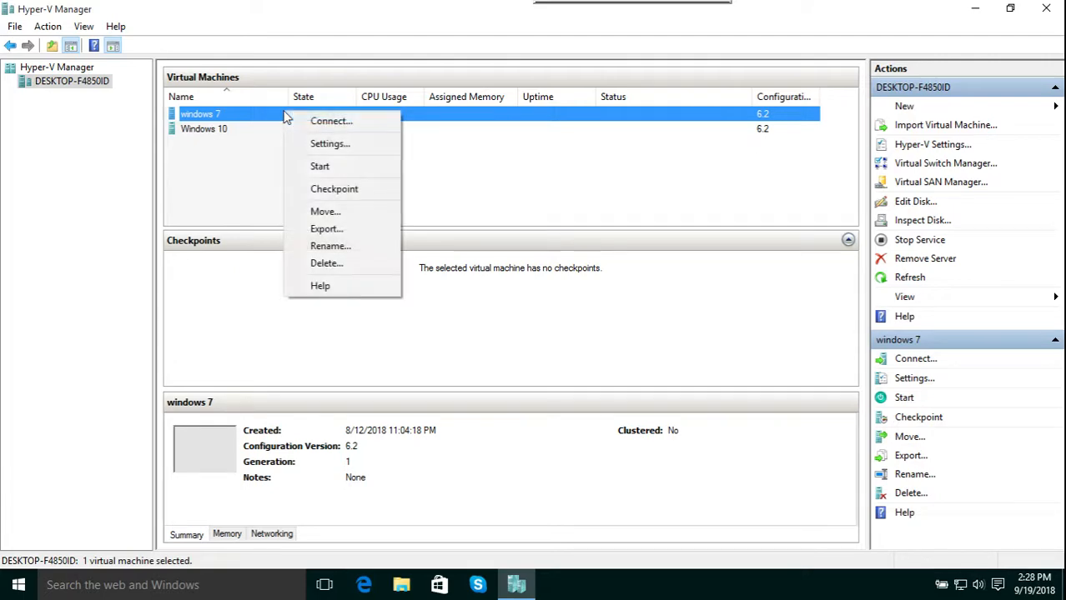
pyautogui.click(331, 123)
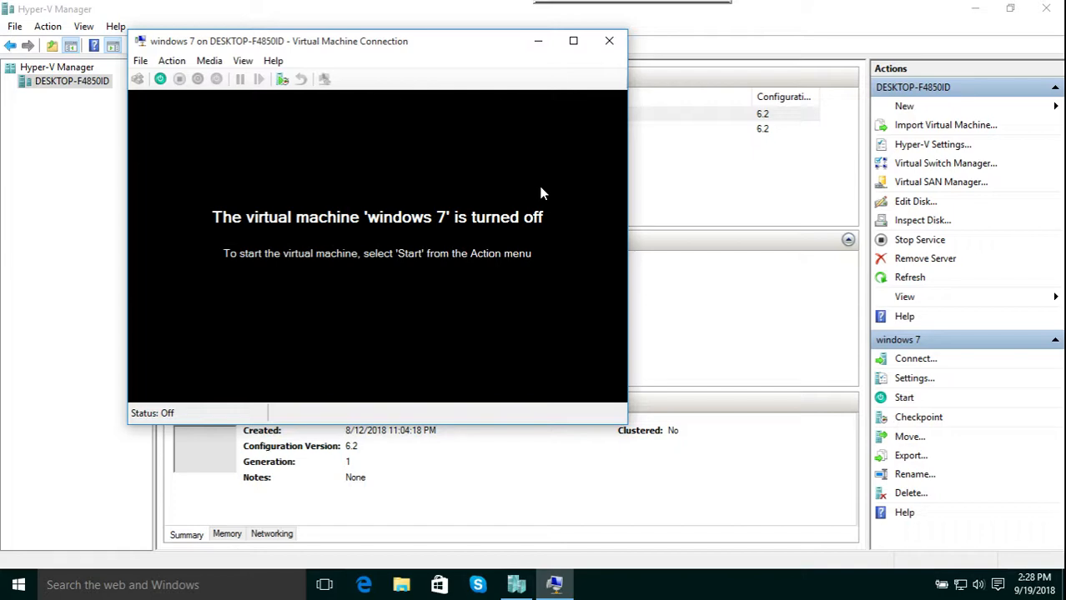
pyautogui.click(160, 78)
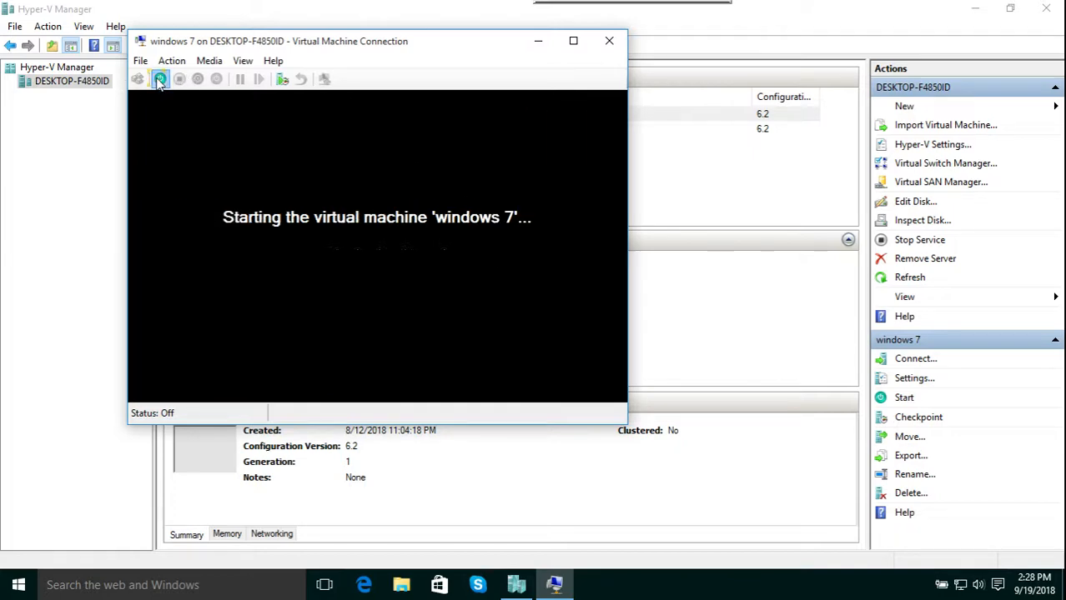
# Reposition the windows 7 connection window and launch Startup Repair in the virtual machine
pyautogui.moveTo(351, 42); pyautogui.dragTo(661, 80)
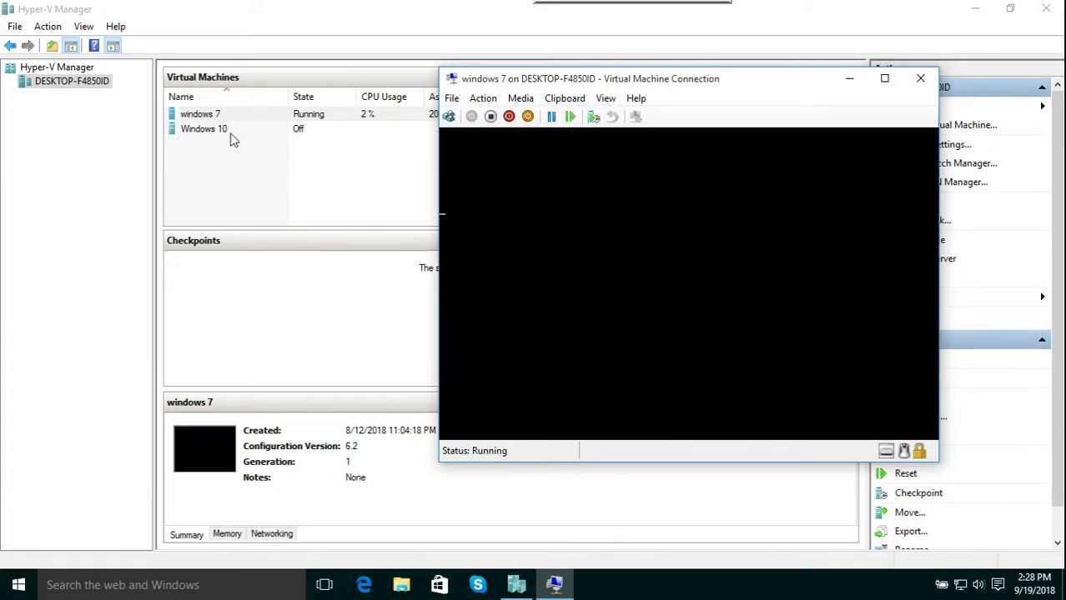
pyautogui.moveTo(831, 90); pyautogui.dragTo(523, 57)
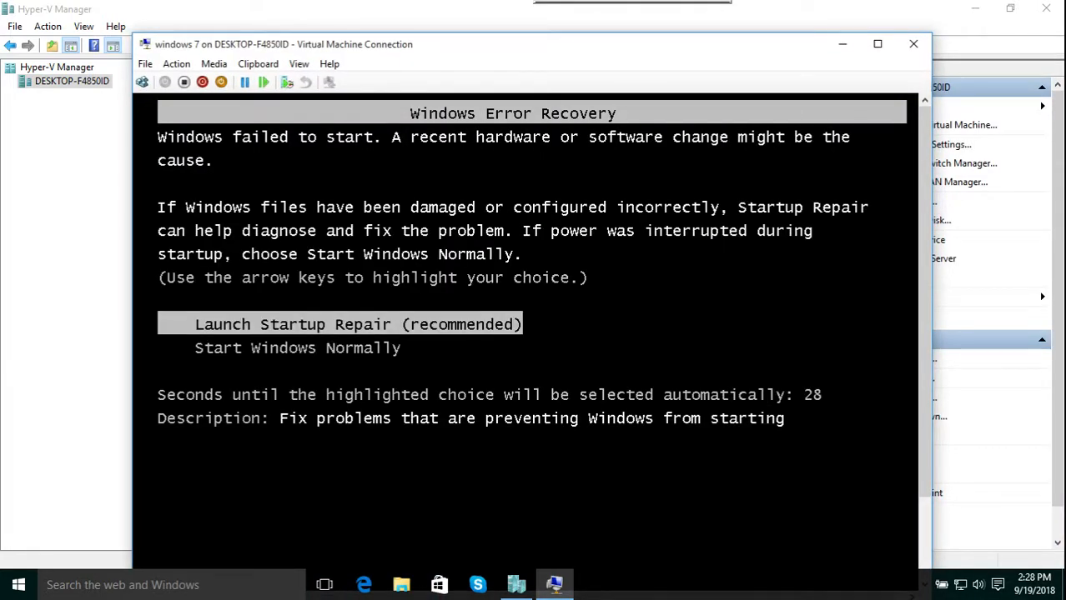
pyautogui.press('Return')
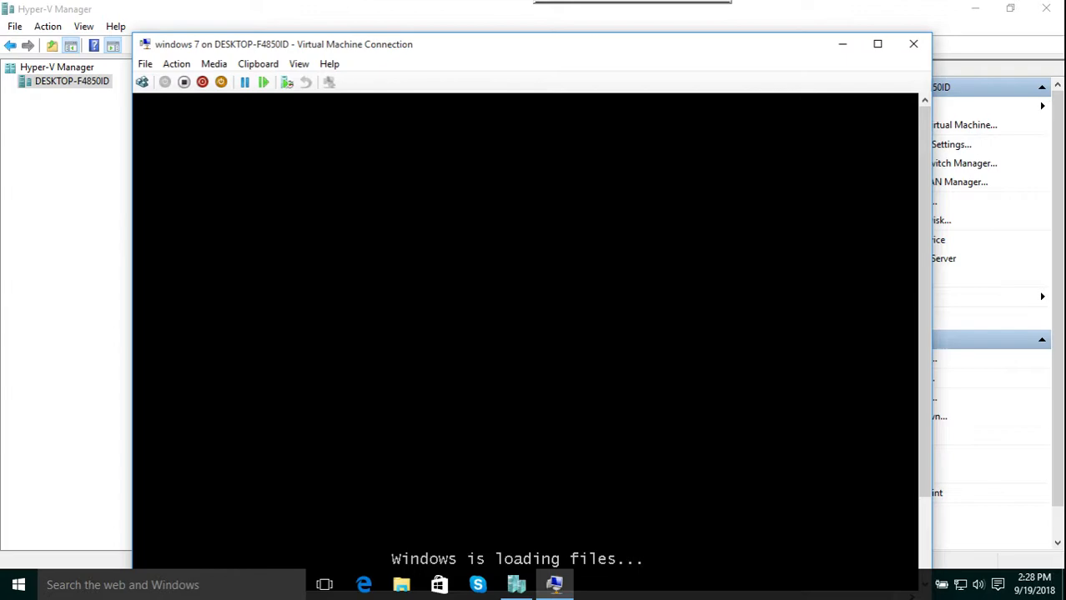
# Close the windows 7 connection window and turn off that virtual machine
pyautogui.click(913, 43)
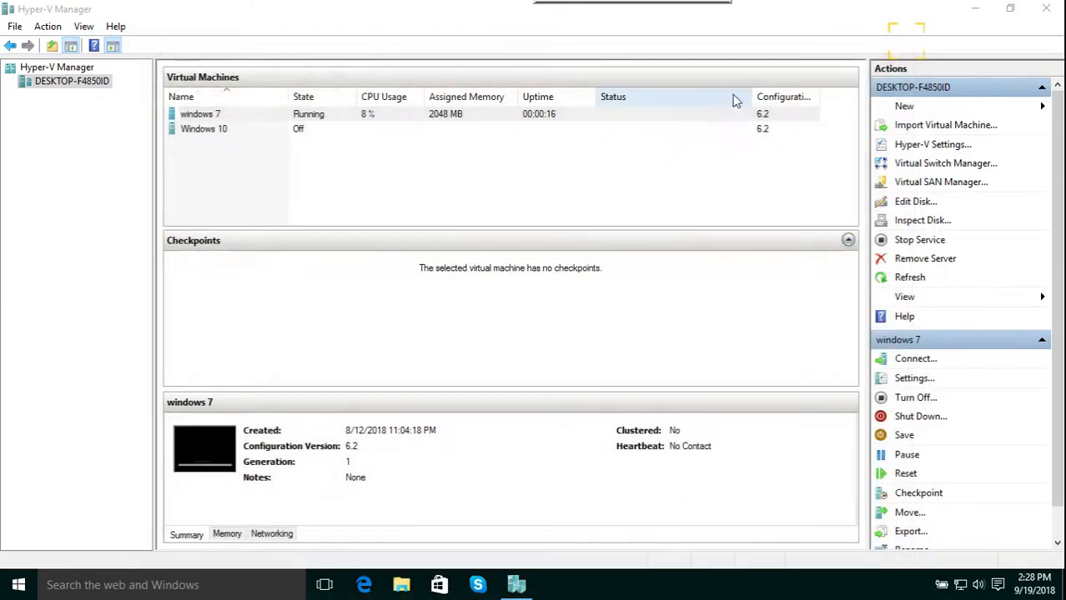
pyautogui.rightClick(368, 119)
pyautogui.click(415, 172)
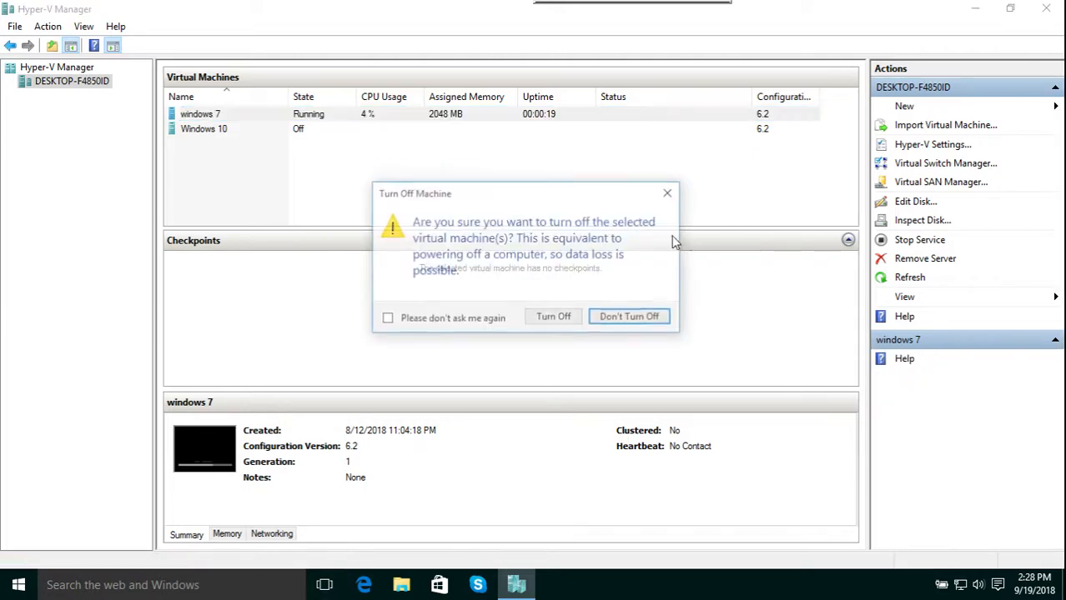
pyautogui.click(554, 318)
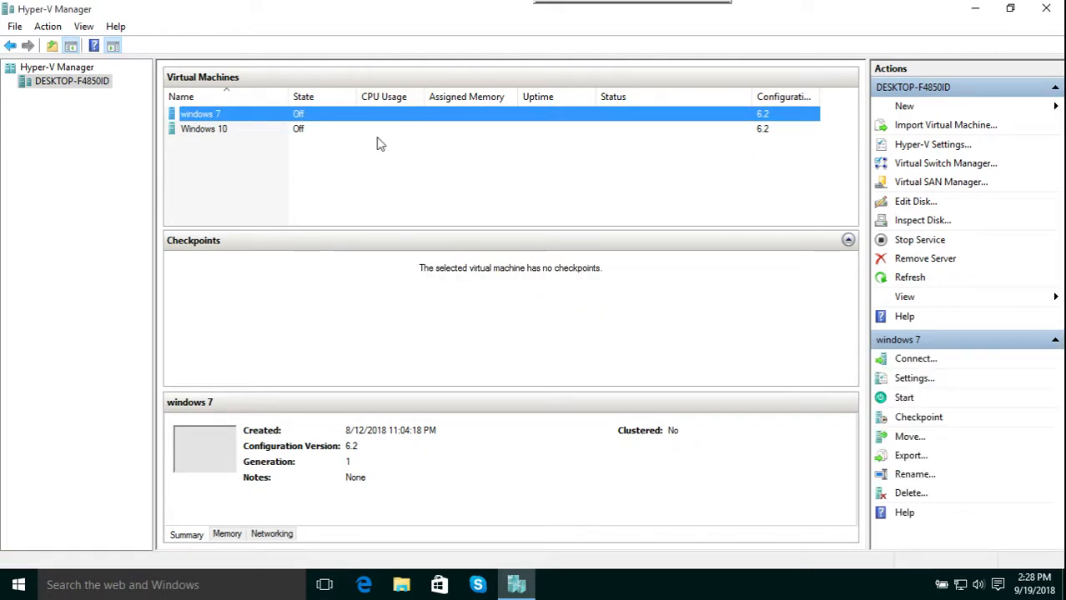
# Attach the image file G:\en_win_10_pro_rs3_1709.16299.64_x86.iso to the Windows 10 virtual machine's DVD drive and save its settings
pyautogui.click(299, 134)
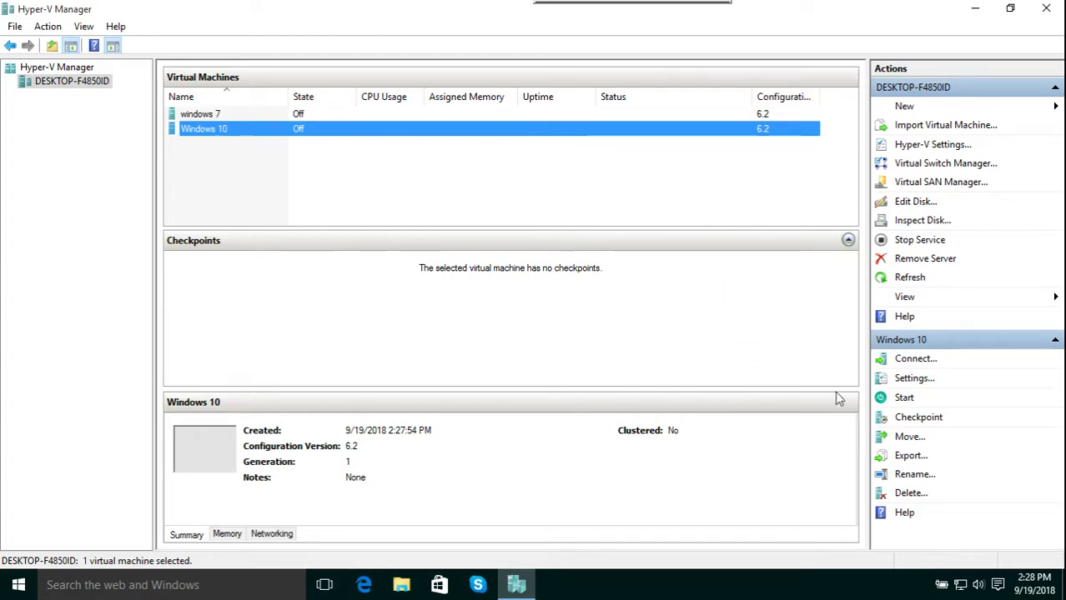
pyautogui.click(918, 385)
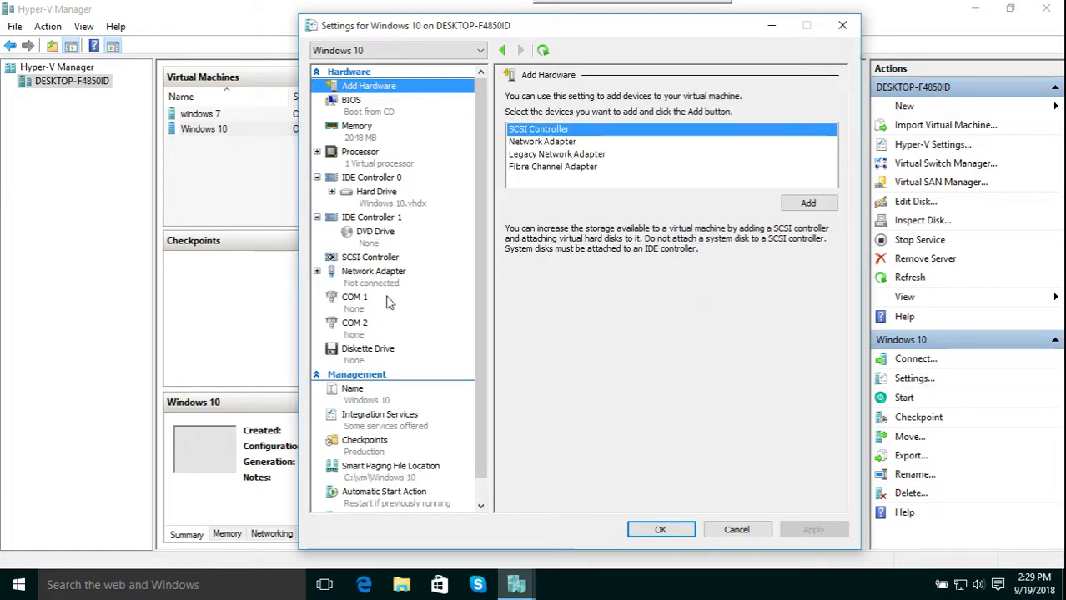
pyautogui.click(376, 234)
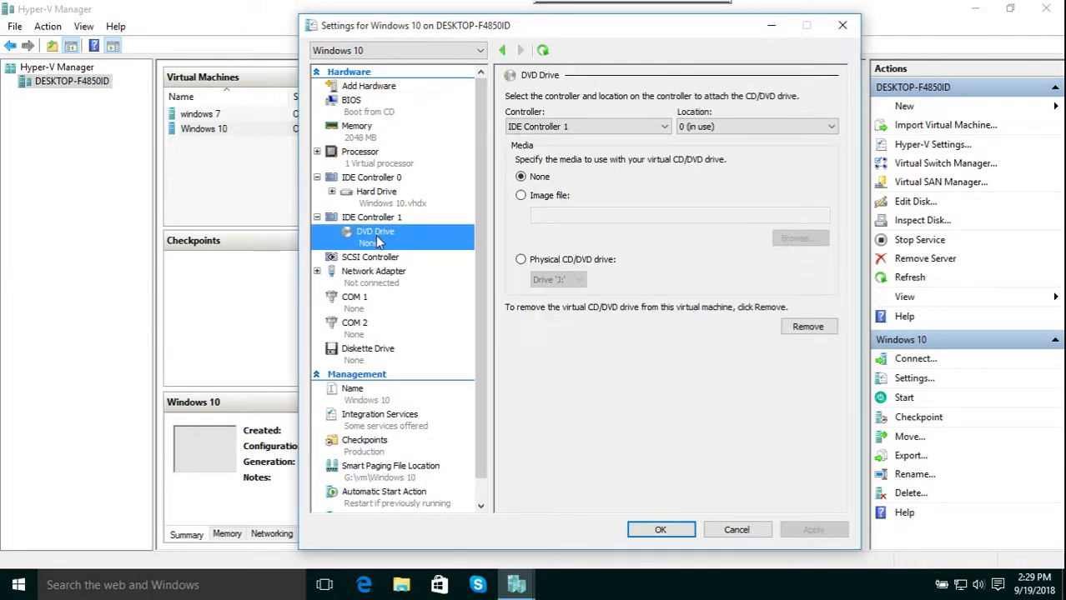
pyautogui.click(536, 198)
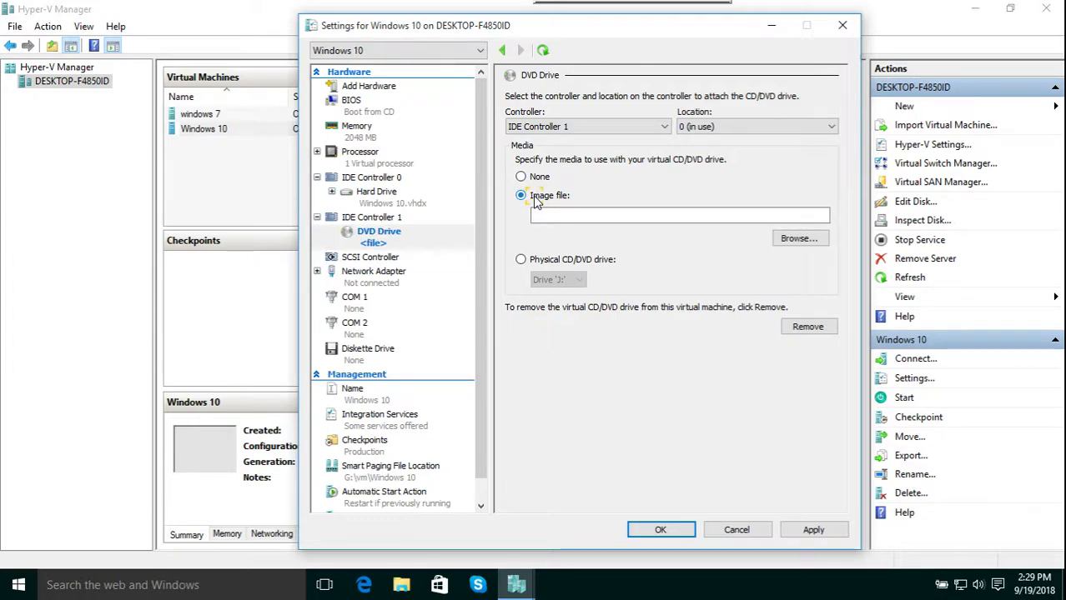
pyautogui.click(807, 240)
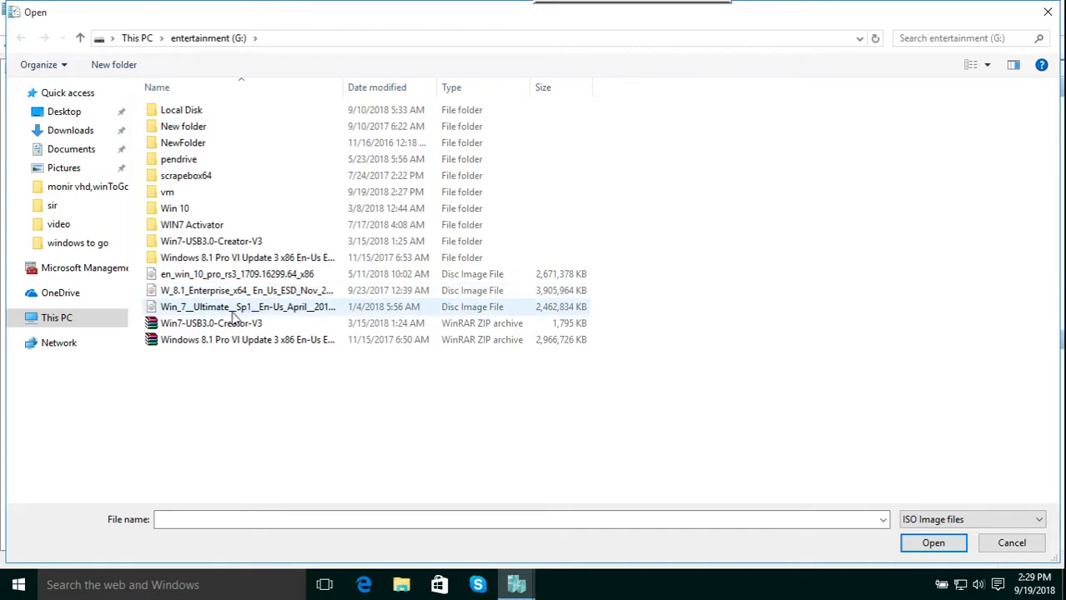
pyautogui.click(235, 278)
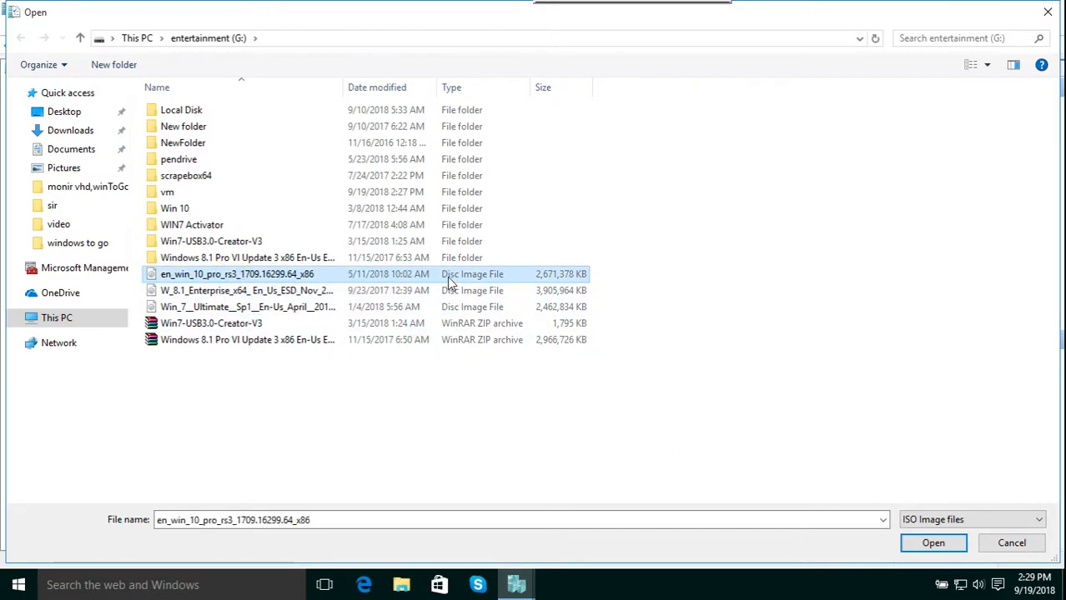
pyautogui.click(932, 542)
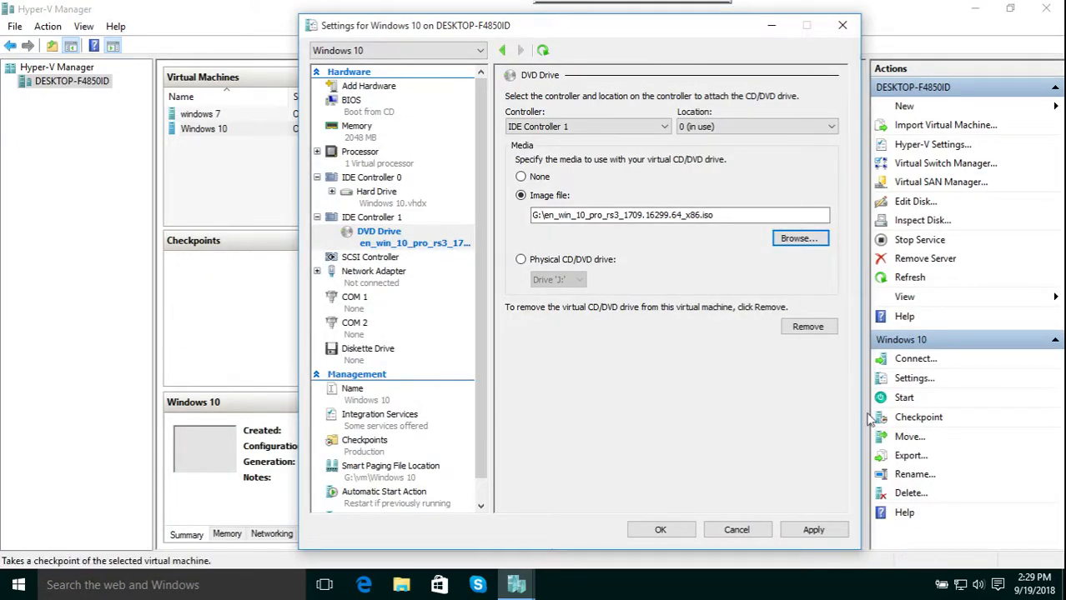
pyautogui.click(813, 531)
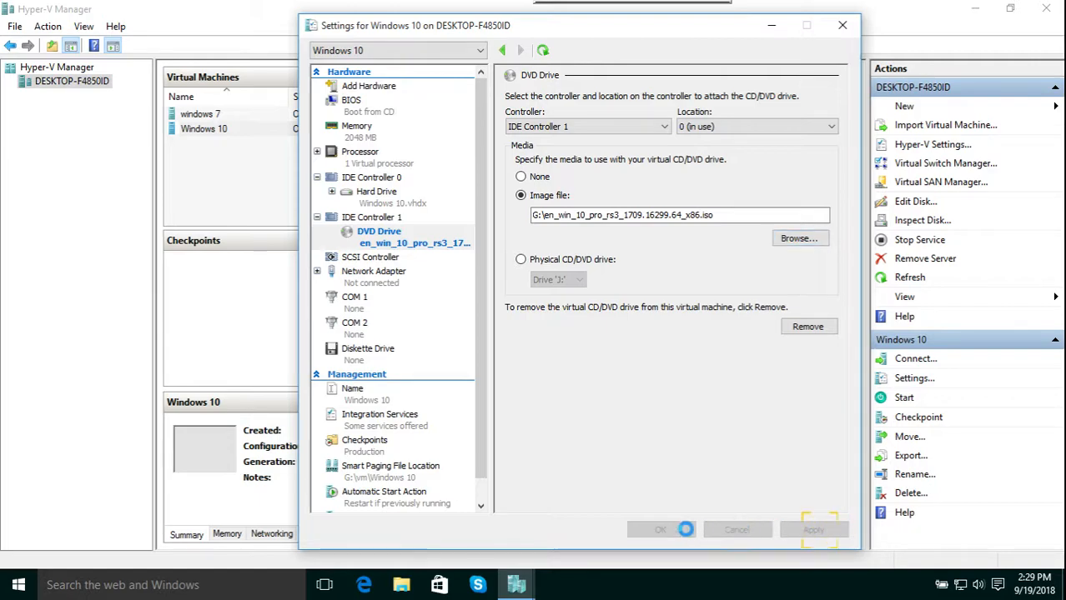
pyautogui.click(660, 532)
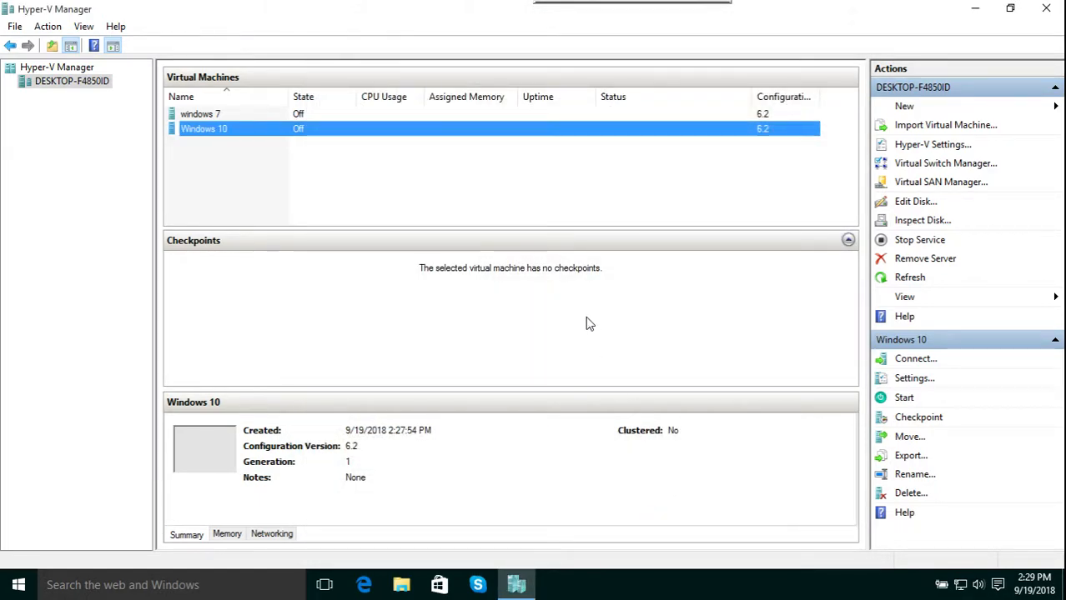
# Connect to the Windows 10 virtual machine and start it
pyautogui.rightClick(474, 126)
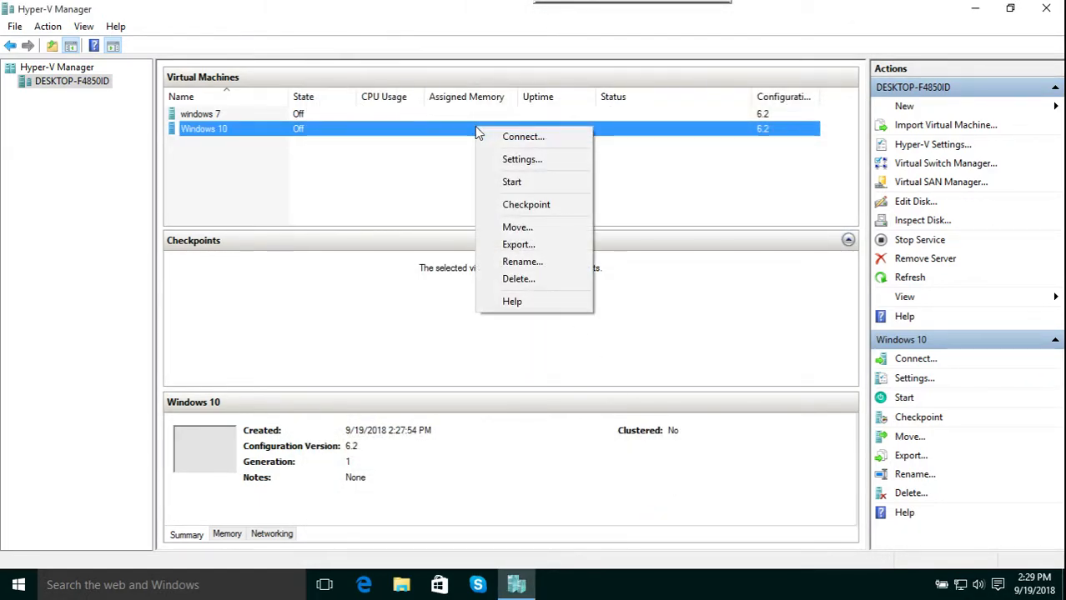
pyautogui.click(532, 142)
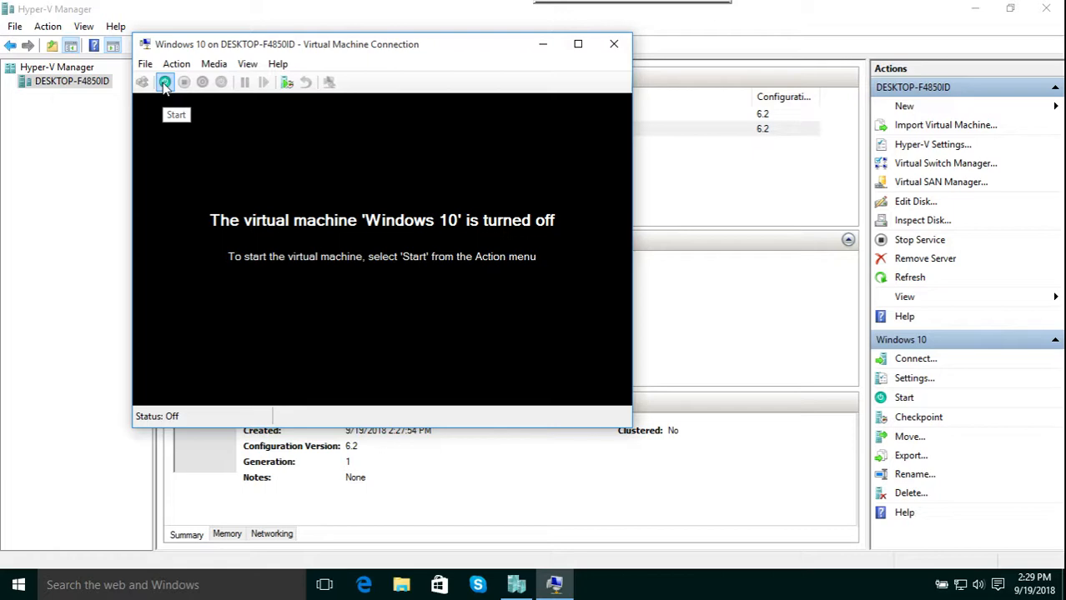
pyautogui.click(164, 81)
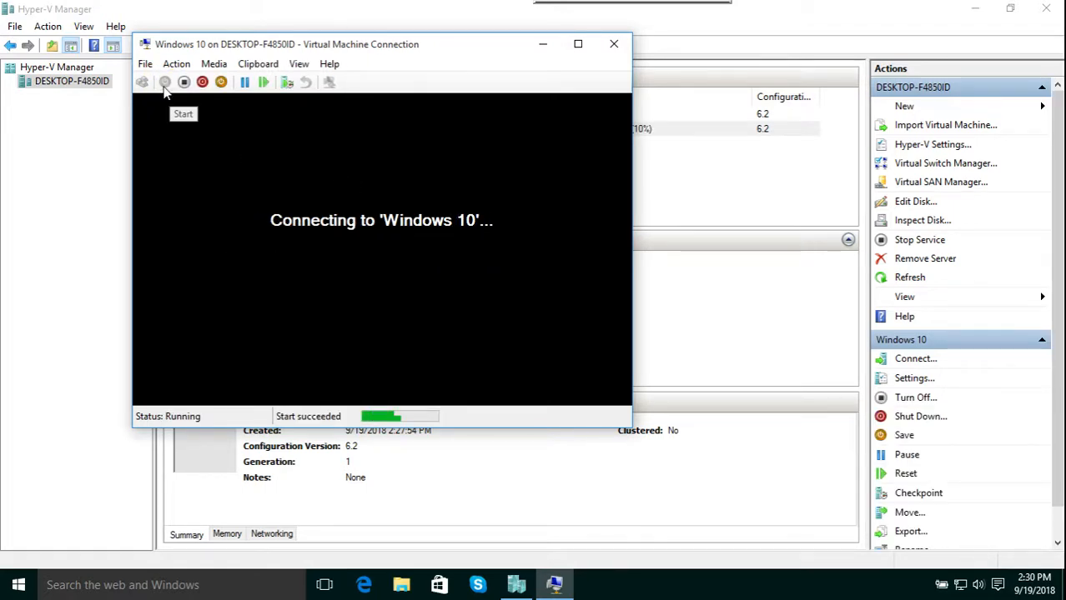
# Show the Windows 10 virtual machine in full screen, then return it to a window and reposition that window
pyautogui.click(298, 64)
pyautogui.click(310, 80)
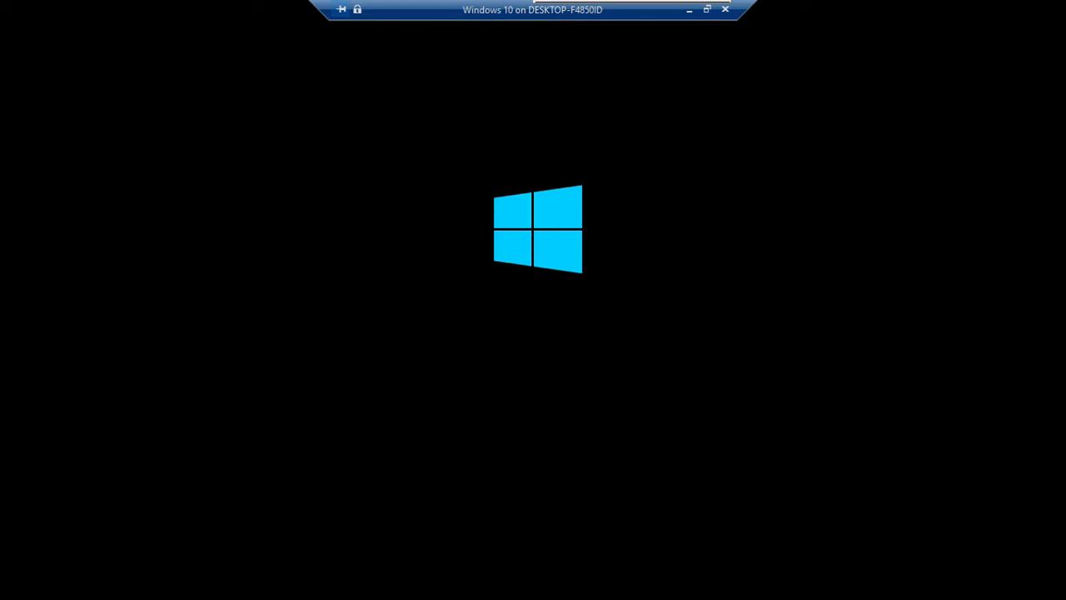
pyautogui.click(707, 10)
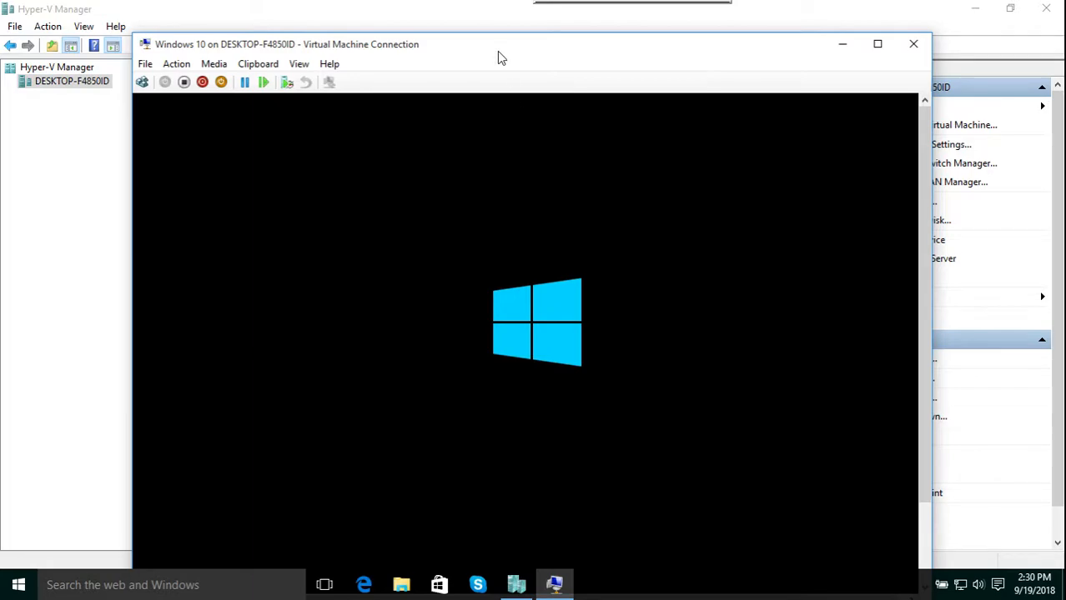
pyautogui.moveTo(498, 51); pyautogui.dragTo(468, 26)
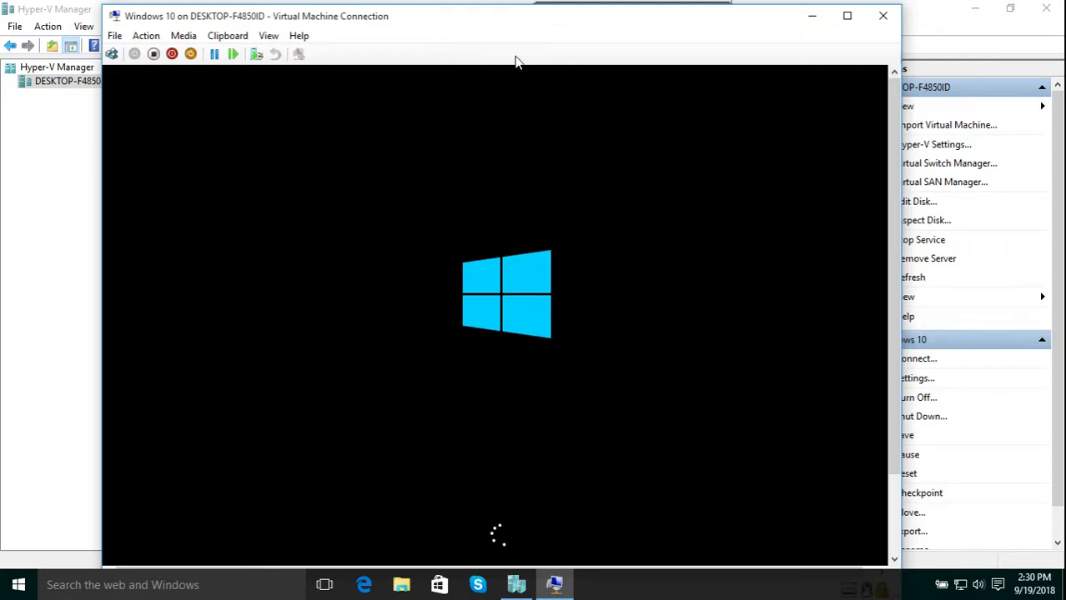
pyautogui.moveTo(459, 29); pyautogui.dragTo(409, 78)
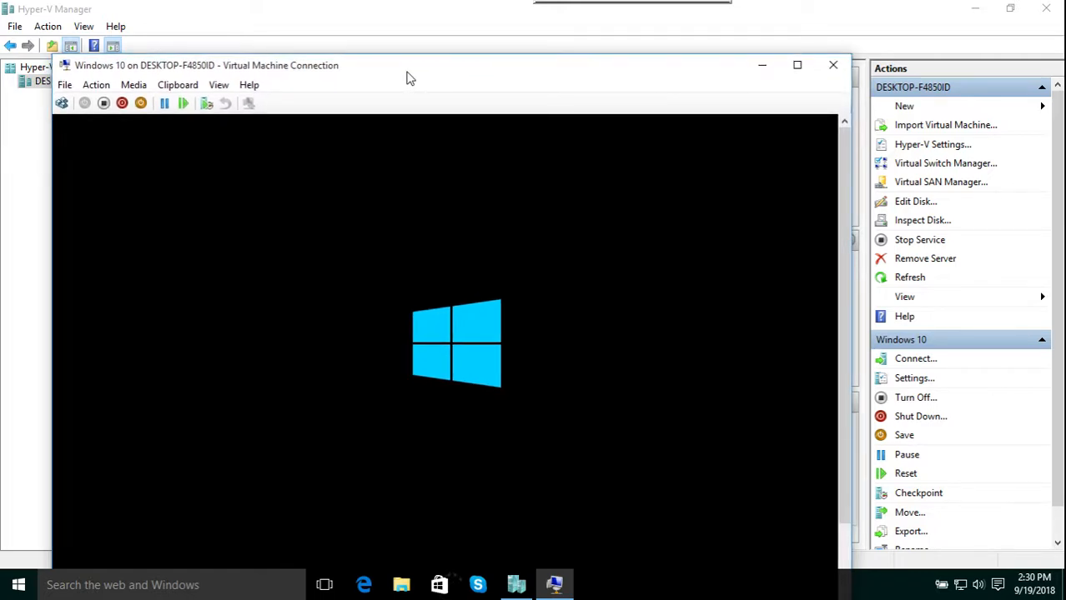
# Close the Windows 10 connection window and turn off that virtual machine
pyautogui.click(834, 69)
pyautogui.rightClick(347, 133)
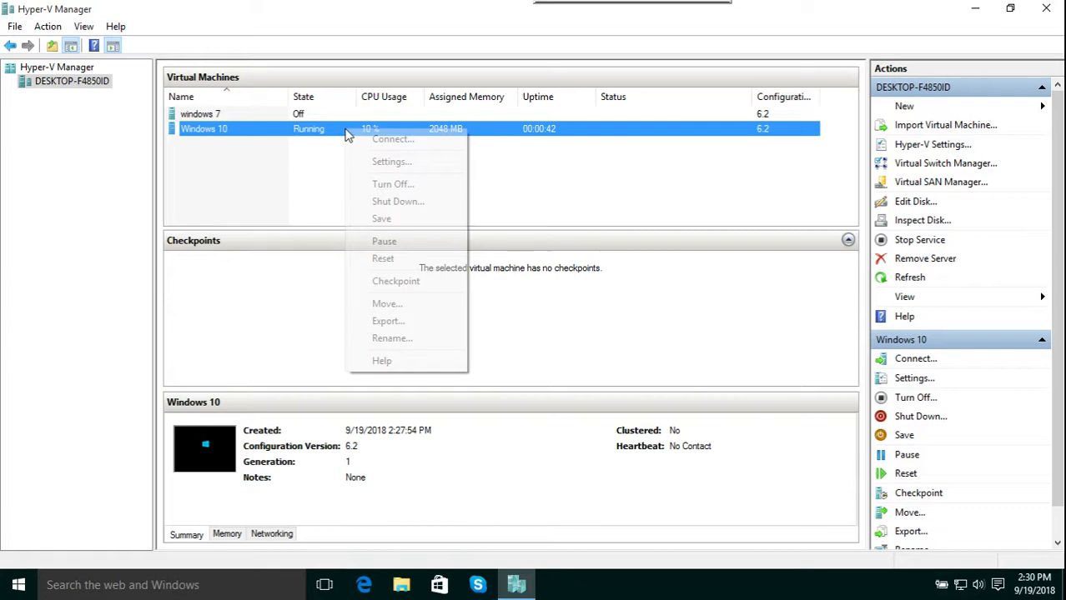
pyautogui.click(381, 185)
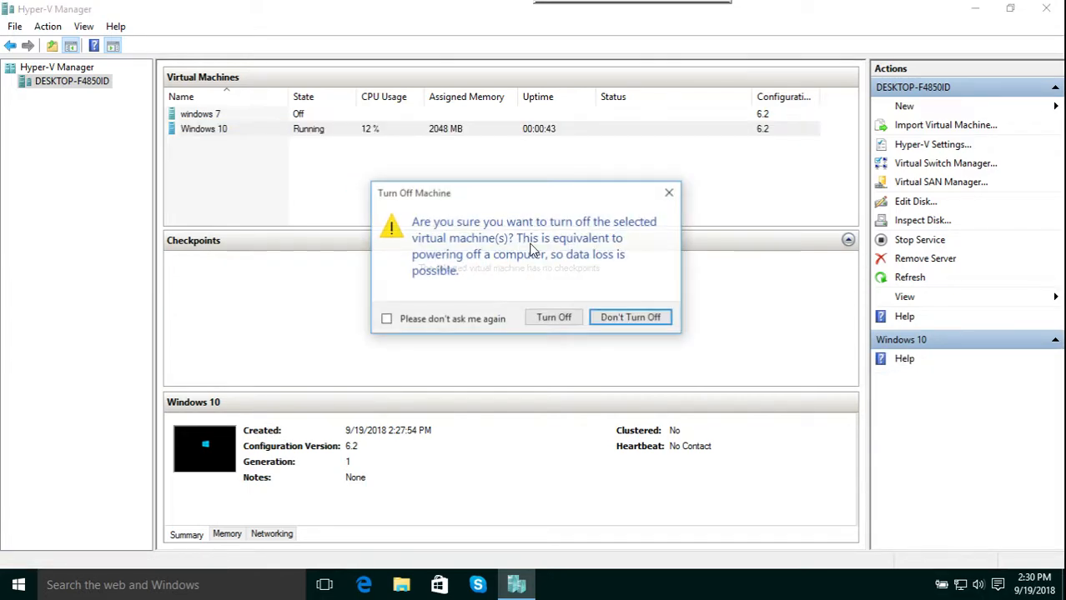
pyautogui.click(558, 320)
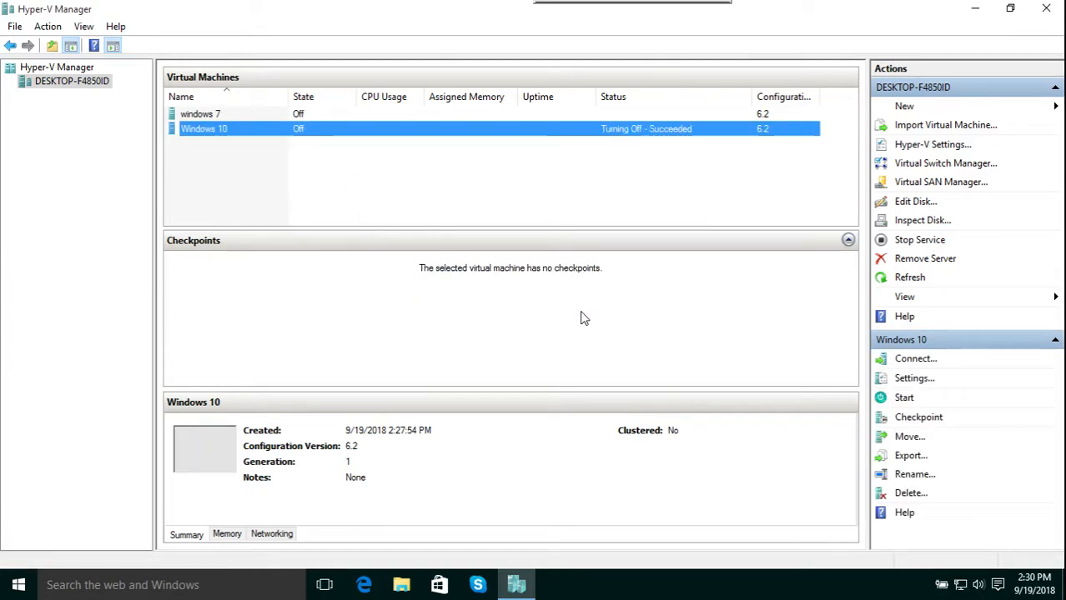
# Connect to the windows 7 virtual machine and start it
pyautogui.click(457, 204)
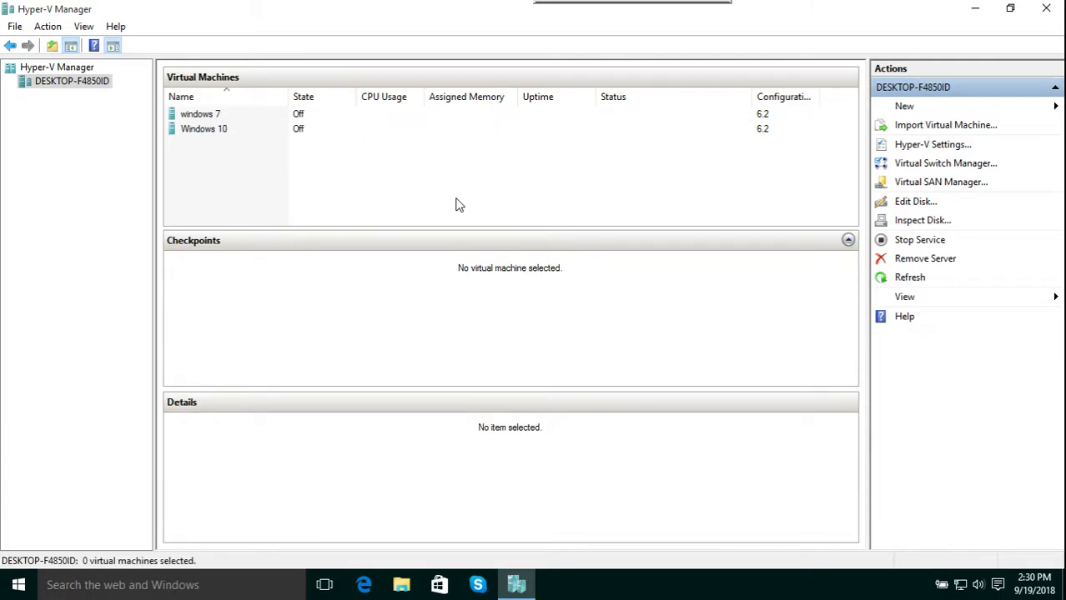
pyautogui.click(317, 115)
pyautogui.rightClick(317, 114)
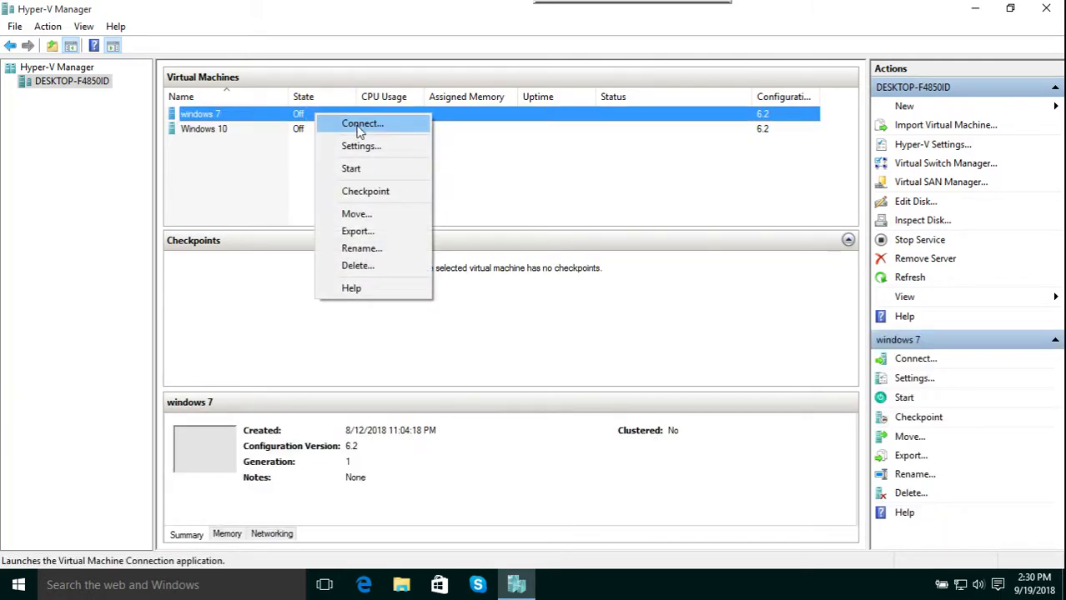
pyautogui.click(357, 125)
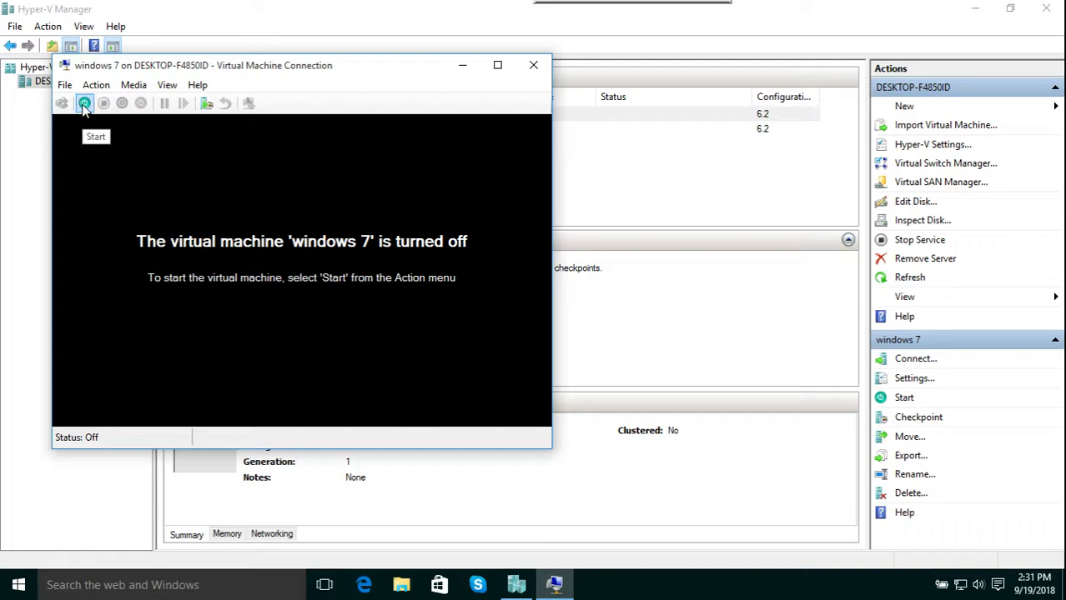
pyautogui.click(85, 104)
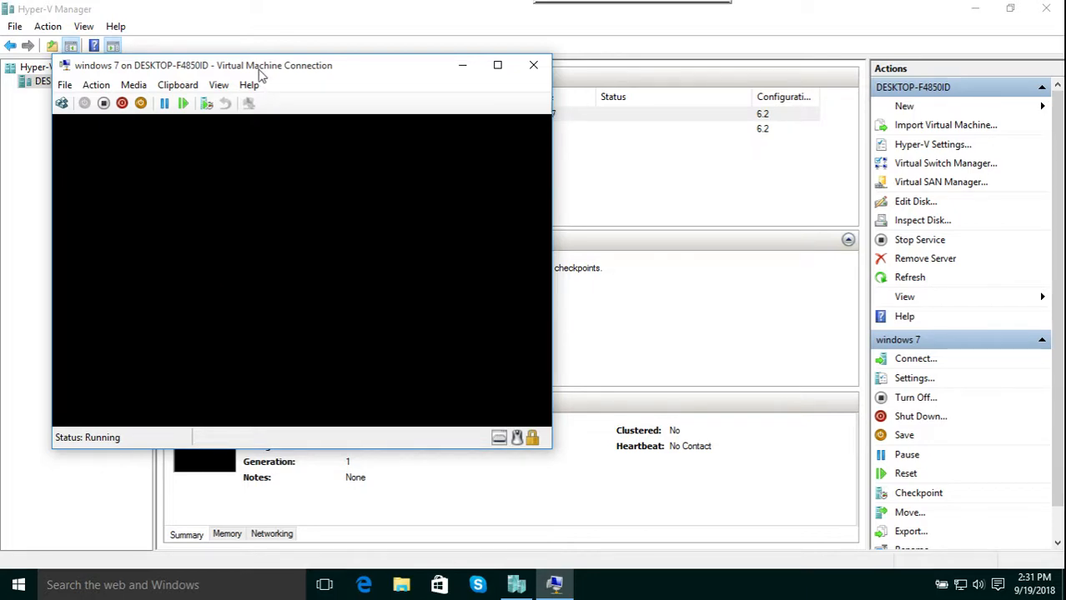
# Reposition the windows 7 connection window and choose Start Windows Normally in Windows Error Recovery
pyautogui.moveTo(259, 73); pyautogui.dragTo(474, 129)
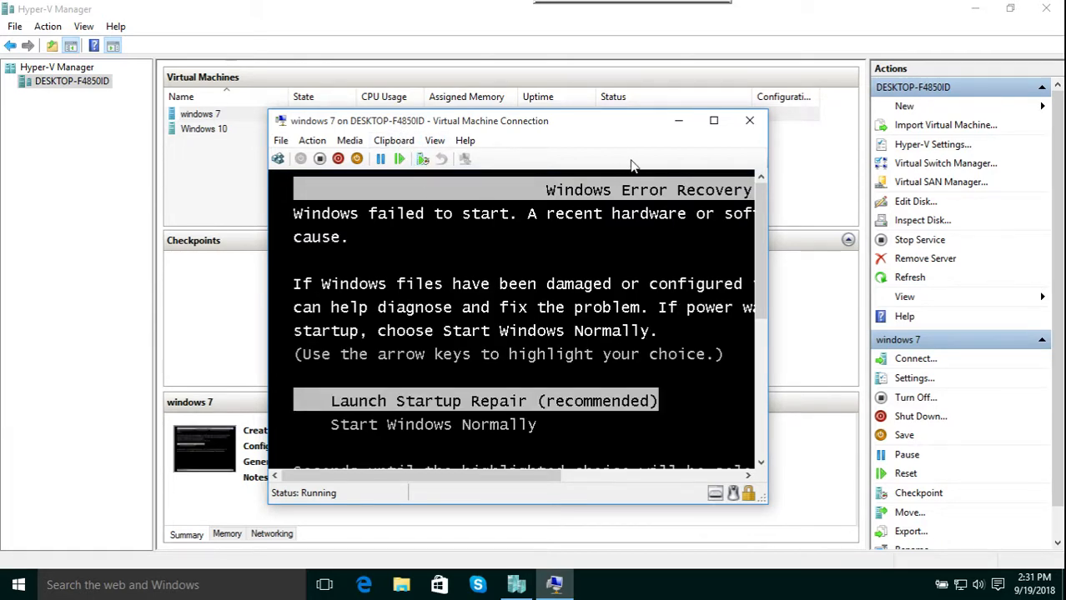
pyautogui.press('Down')
pyautogui.press('Return')
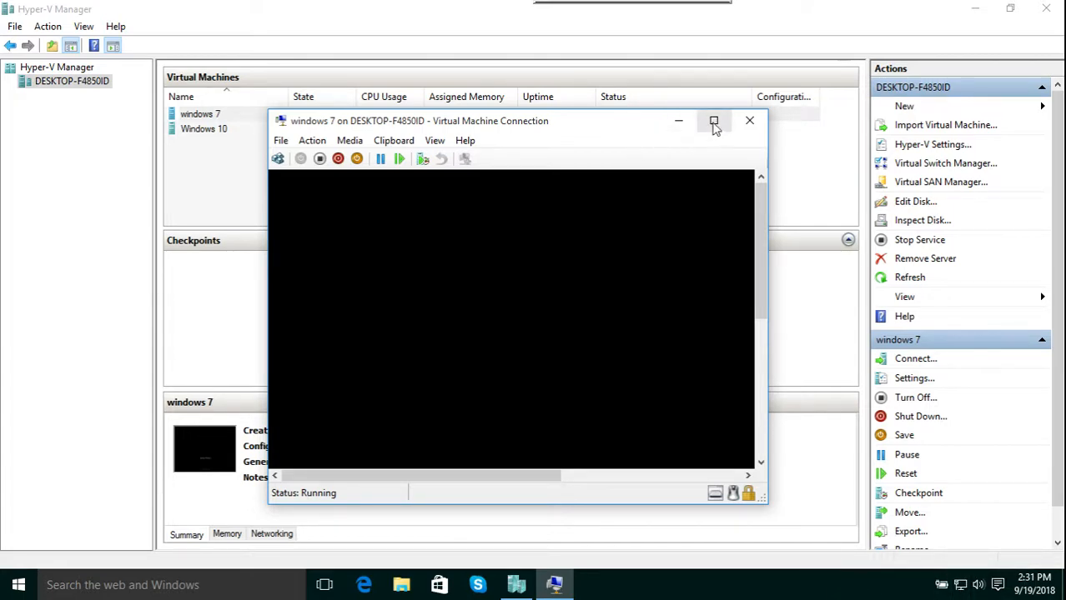
# Reposition the windows 7 connection window and switch it to full screen mode
pyautogui.click(433, 141)
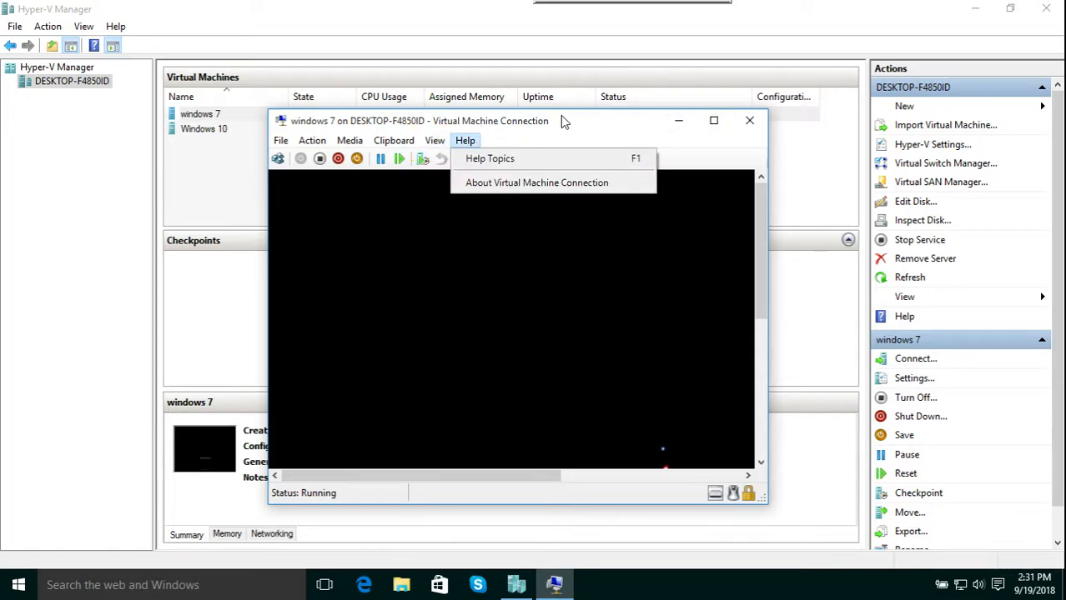
pyautogui.moveTo(561, 117); pyautogui.dragTo(533, 100)
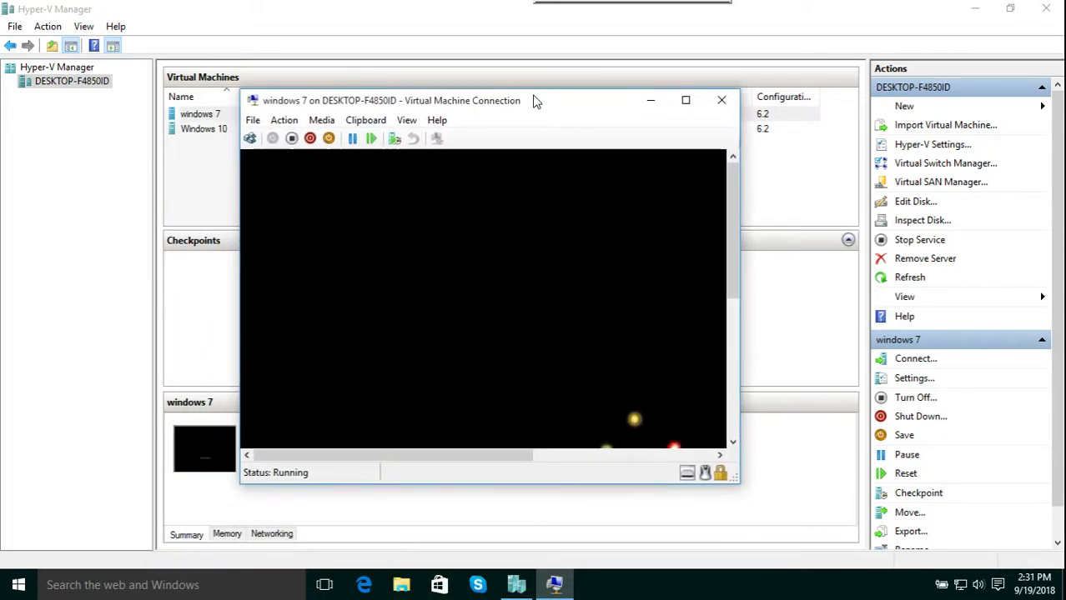
pyautogui.click(407, 120)
pyautogui.click(423, 138)
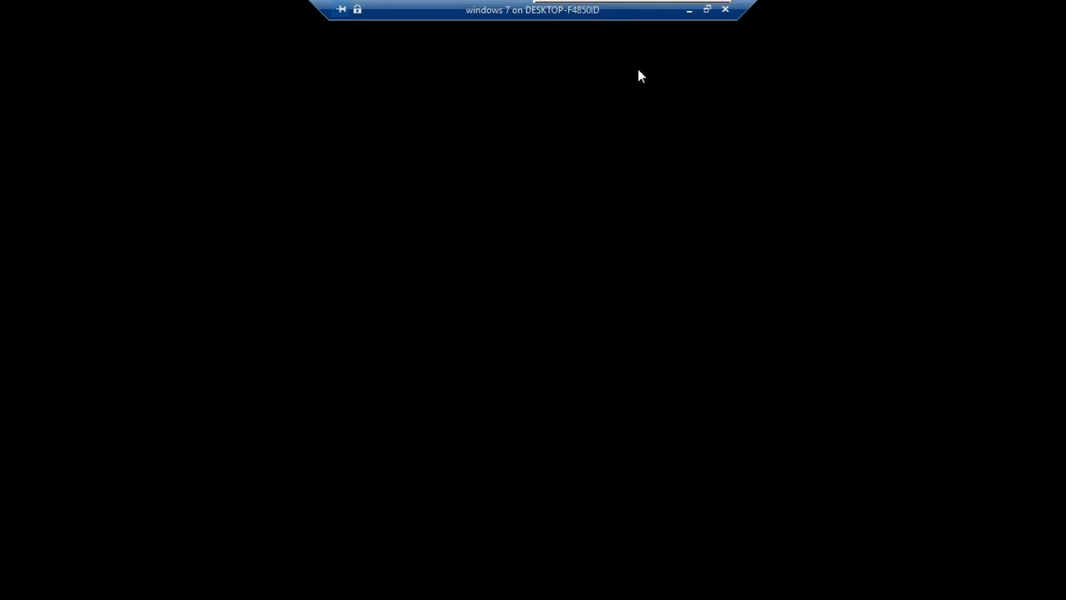
# Check the windows 7 machine's status in Hyper-V Manager while it boots, then return to its full-screen desktop
pyautogui.click(689, 15)
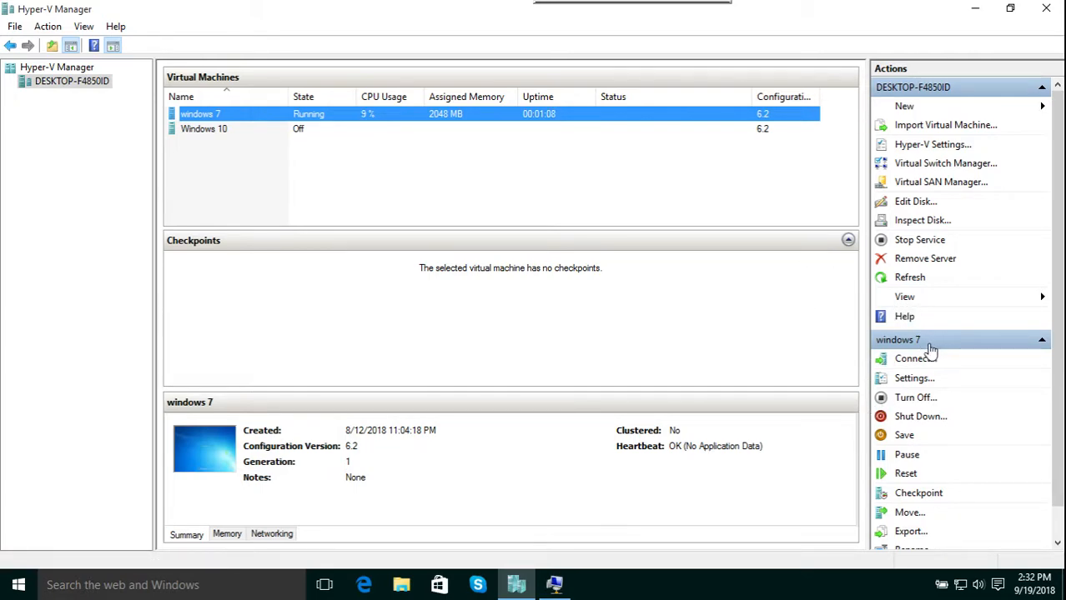
pyautogui.click(302, 133)
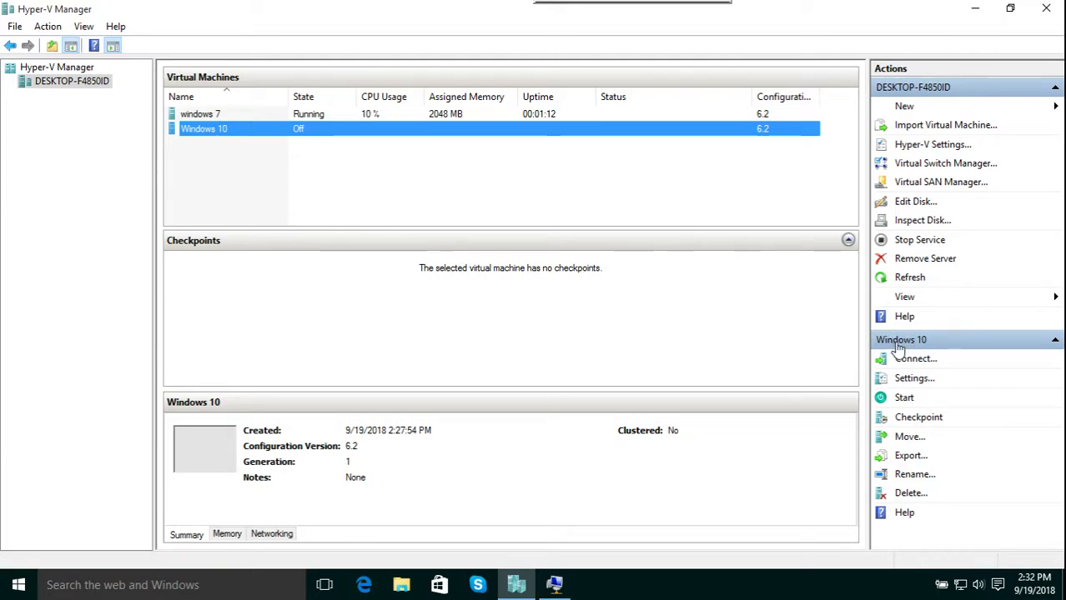
pyautogui.click(276, 114)
pyautogui.rightClick(302, 119)
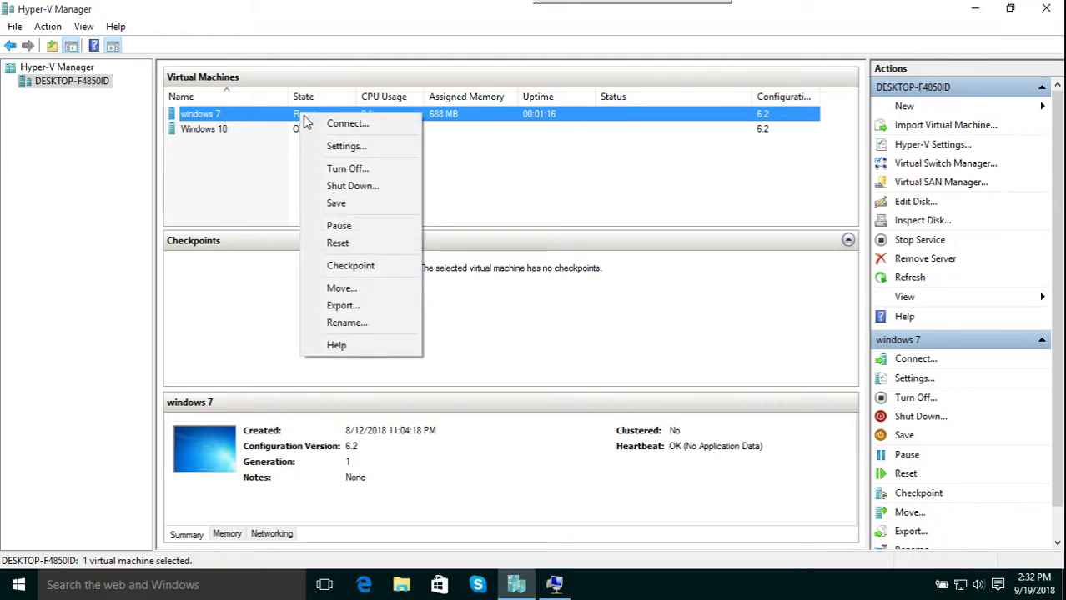
pyautogui.click(336, 127)
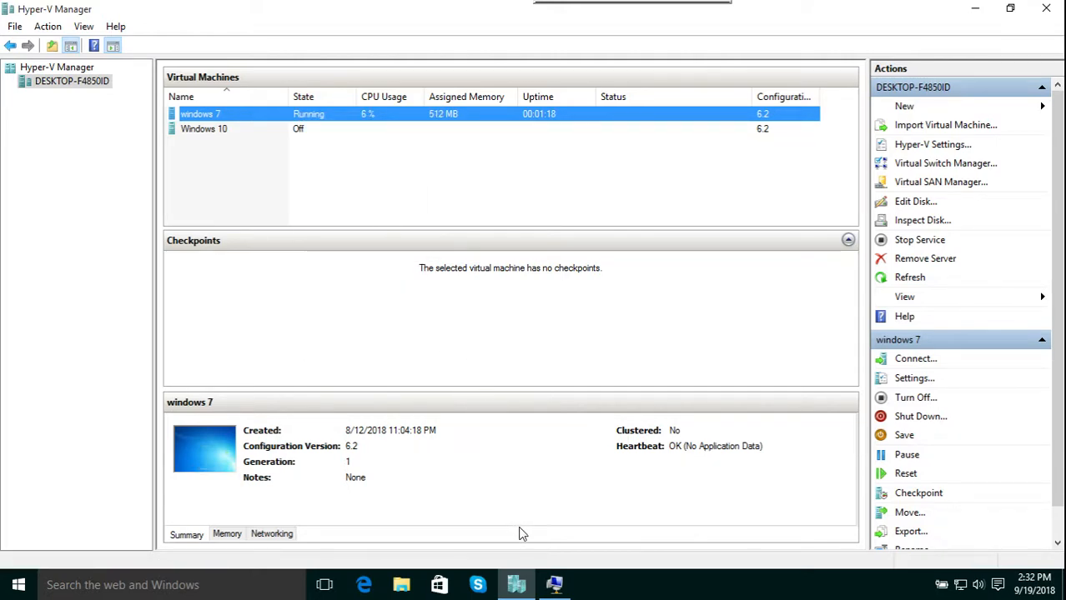
pyautogui.click(557, 581)
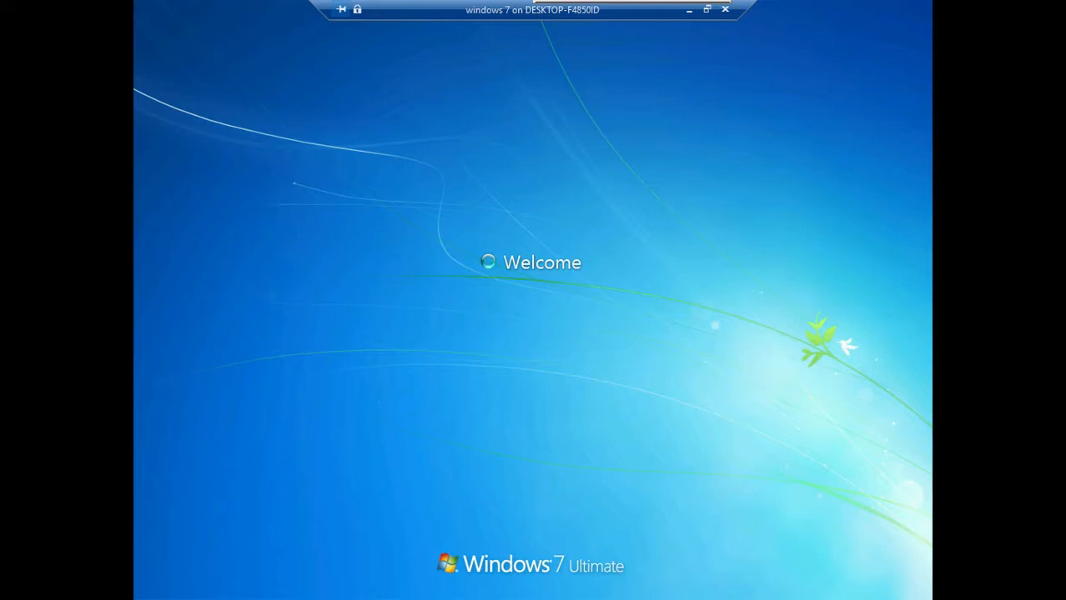
pyautogui.click(689, 10)
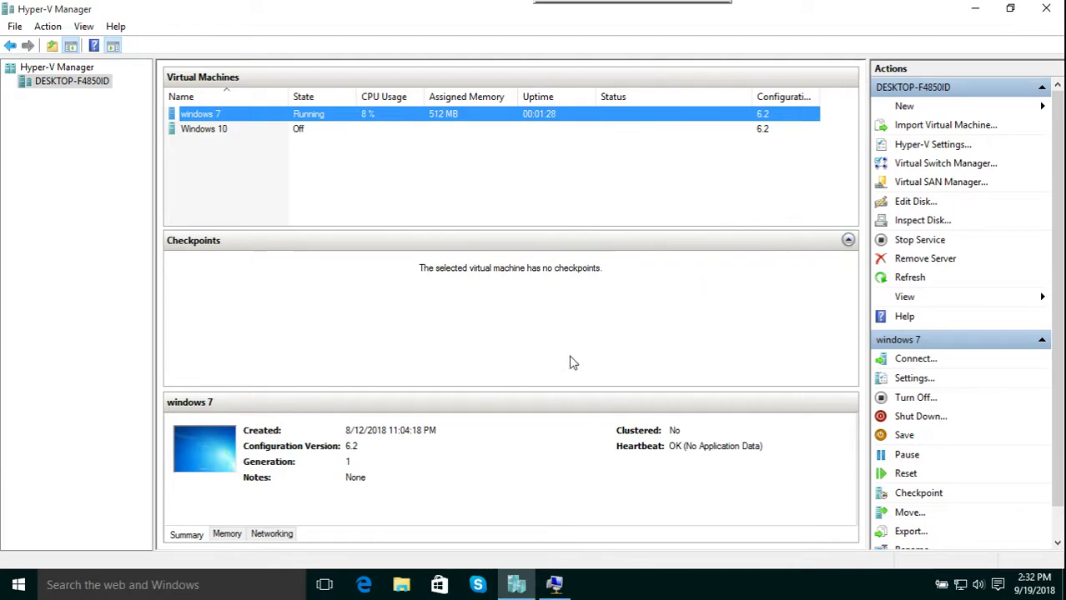
pyautogui.moveTo(552, 588)
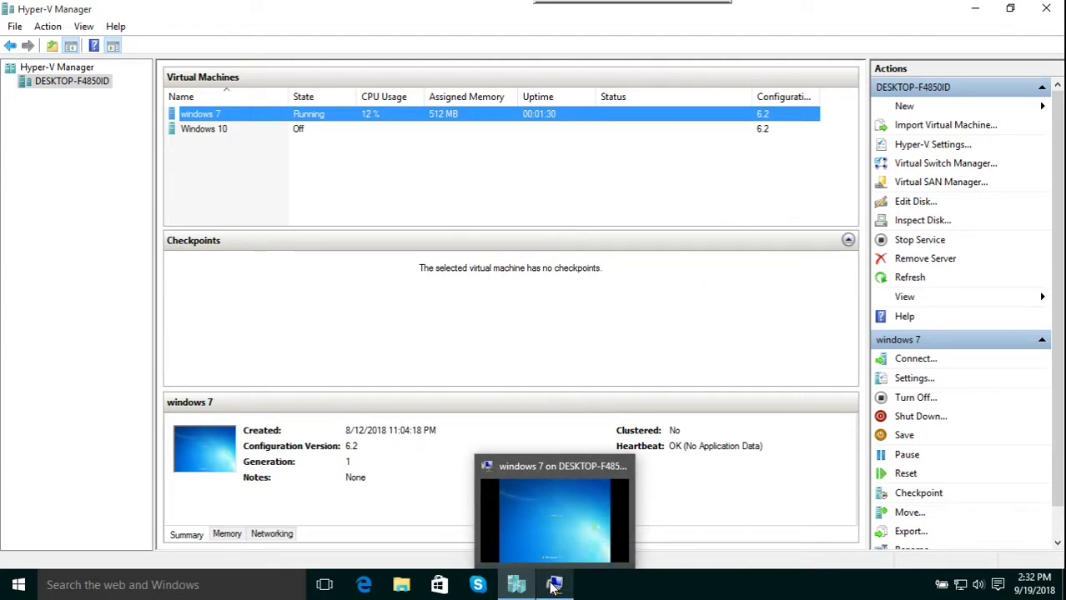
pyautogui.click(551, 517)
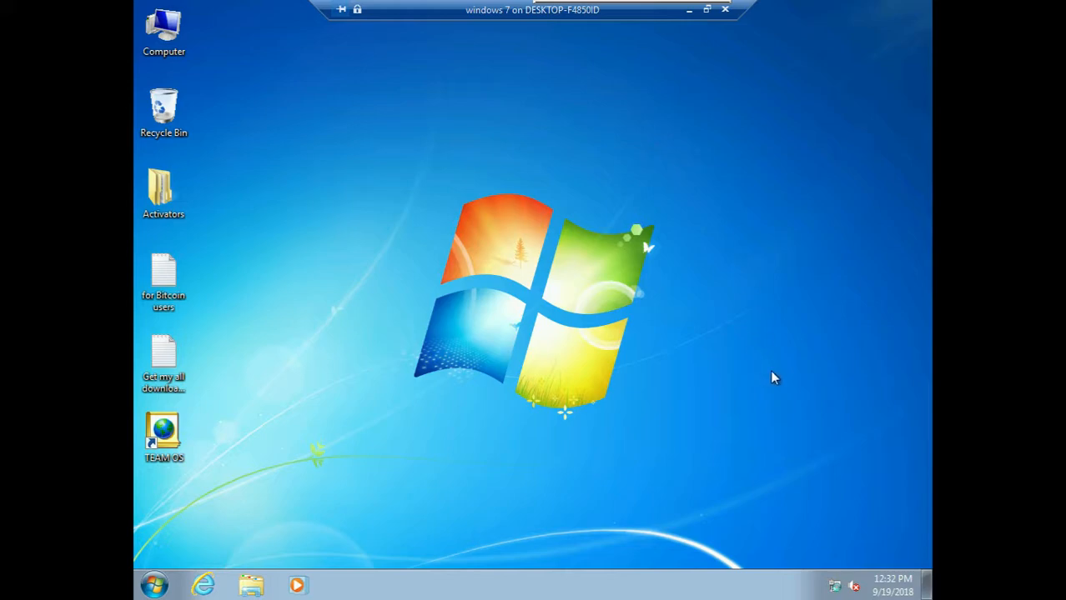
# Check the network connection in the windows 7 guest's Network and Sharing Center, then close it and minimize the virtual machine
pyautogui.rightClick(835, 587)
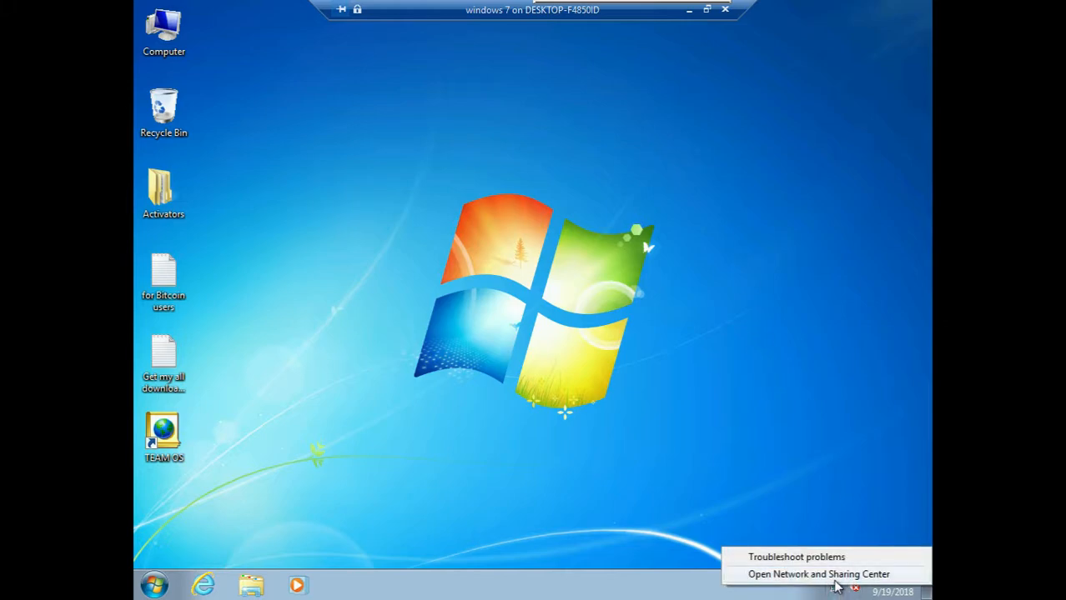
pyautogui.click(777, 573)
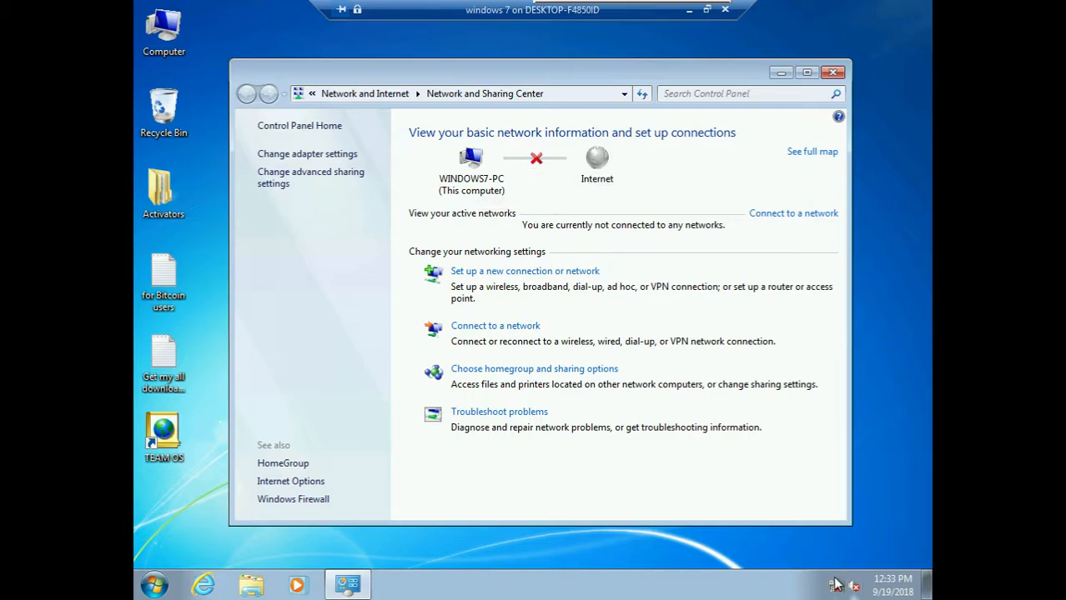
pyautogui.click(833, 74)
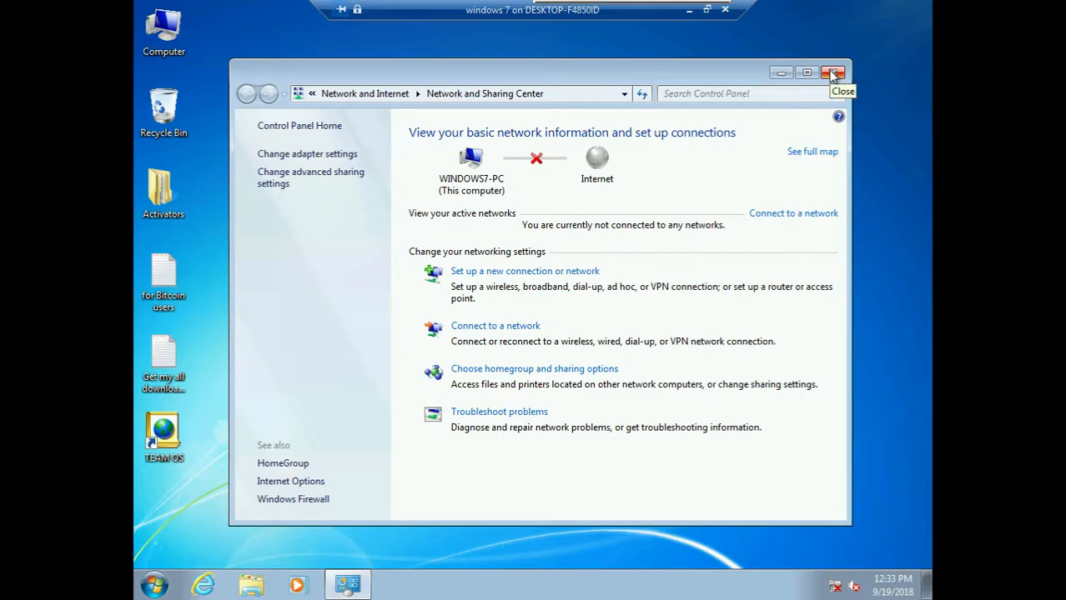
pyautogui.click(834, 74)
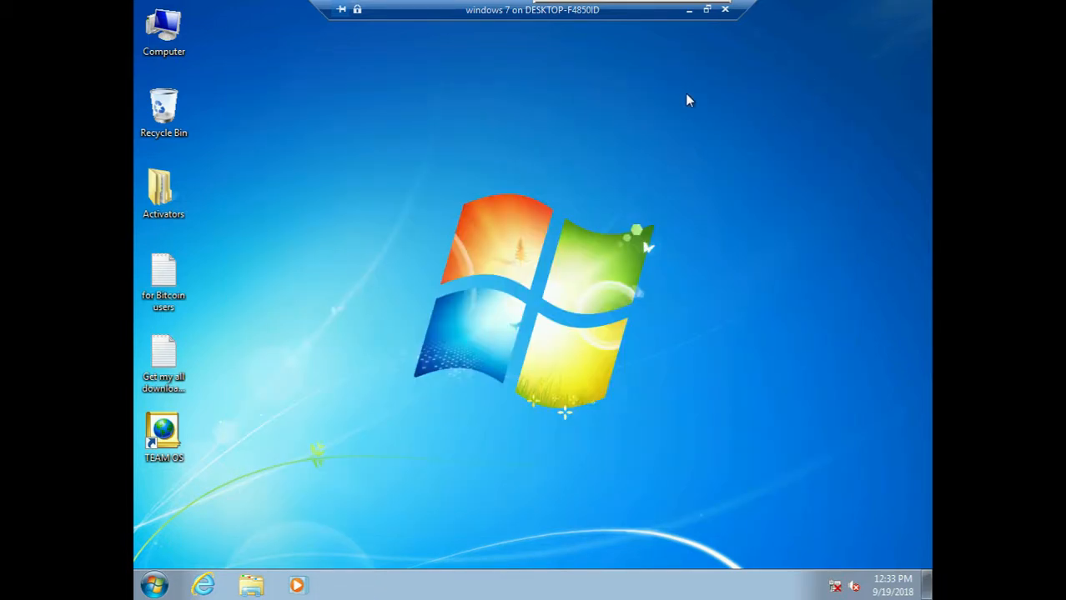
pyautogui.click(689, 10)
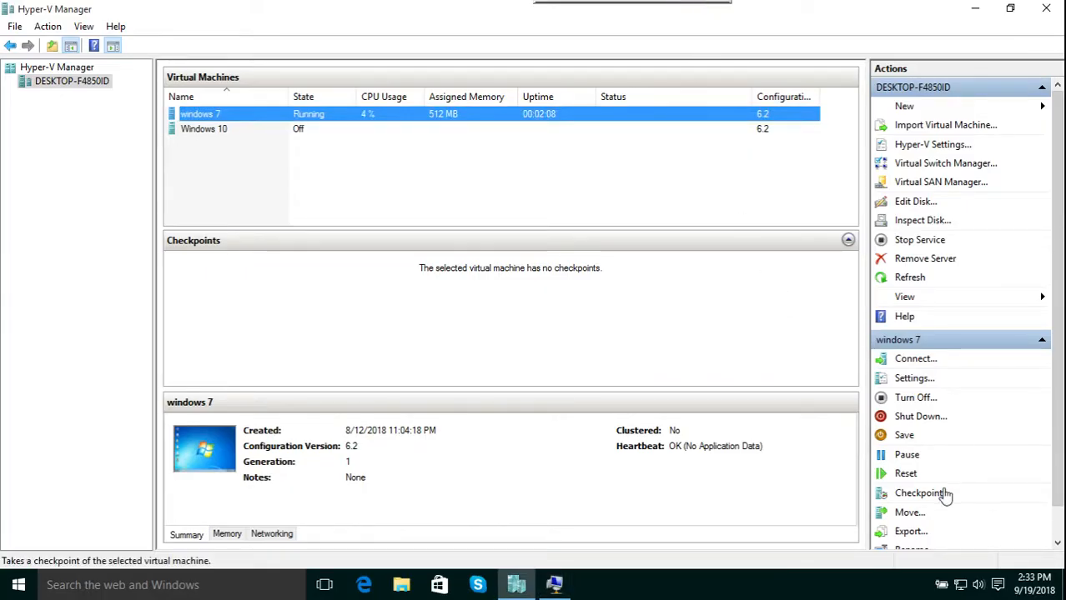
# View the host's active network and its adapters in Network Connections, then minimize the adapter window
pyautogui.rightClick(962, 587)
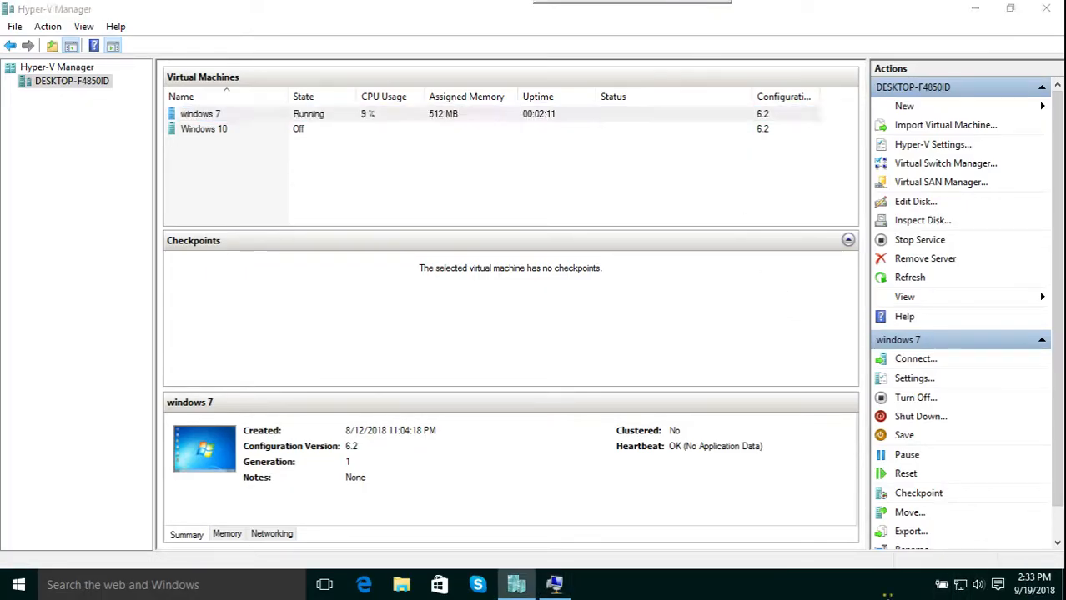
pyautogui.rightClick(961, 587)
pyautogui.click(930, 575)
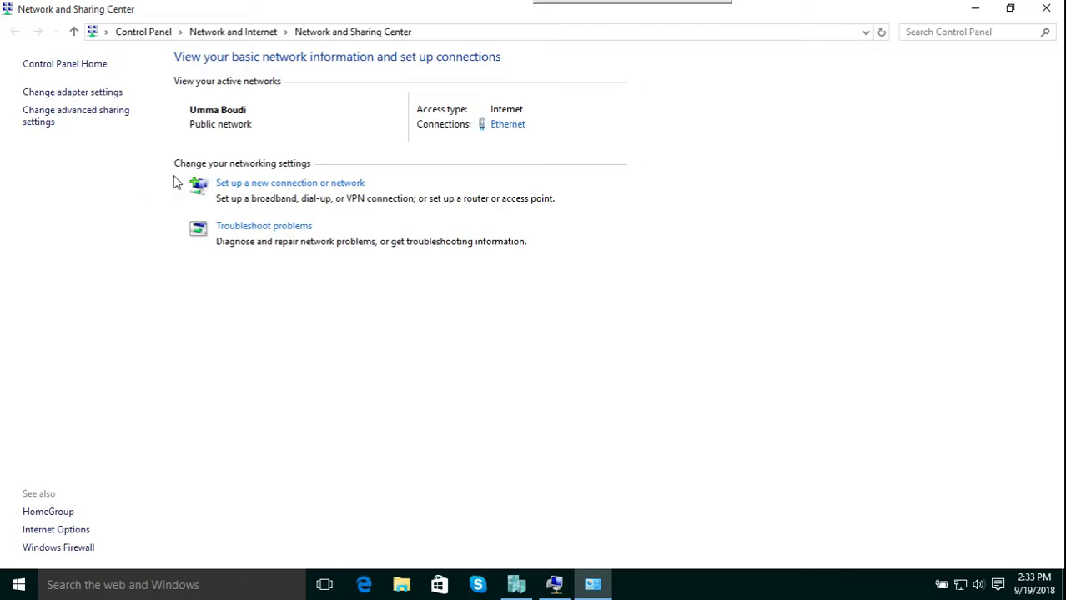
pyautogui.click(48, 93)
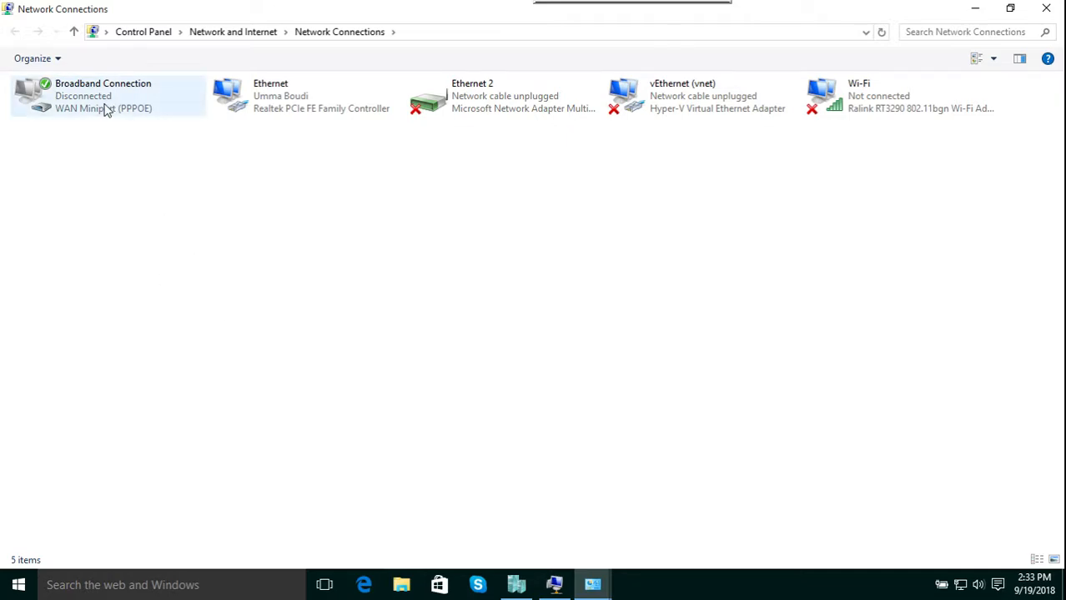
pyautogui.click(106, 111)
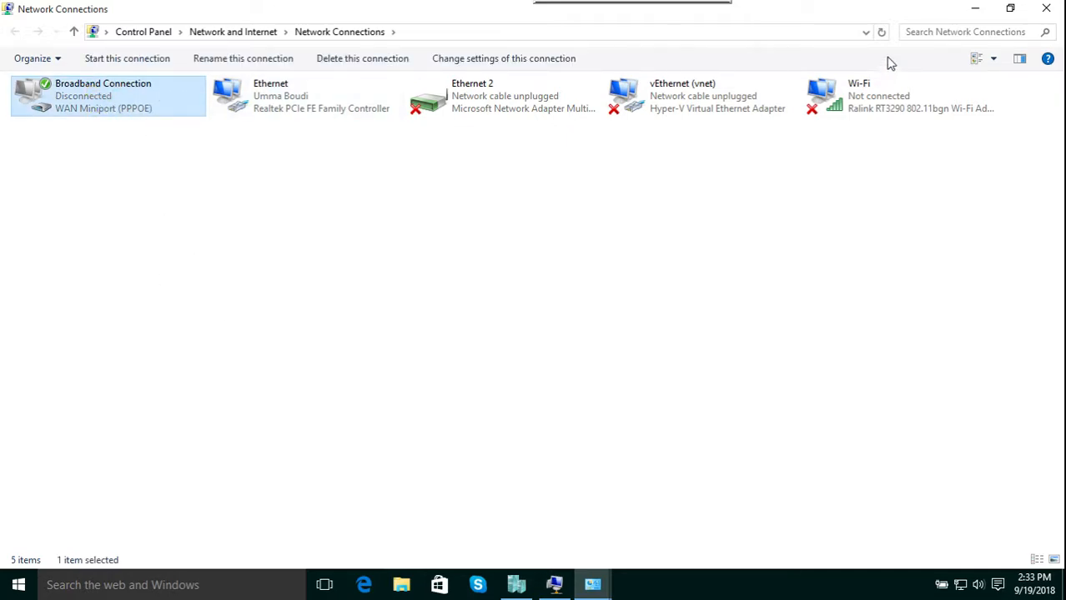
pyautogui.click(976, 9)
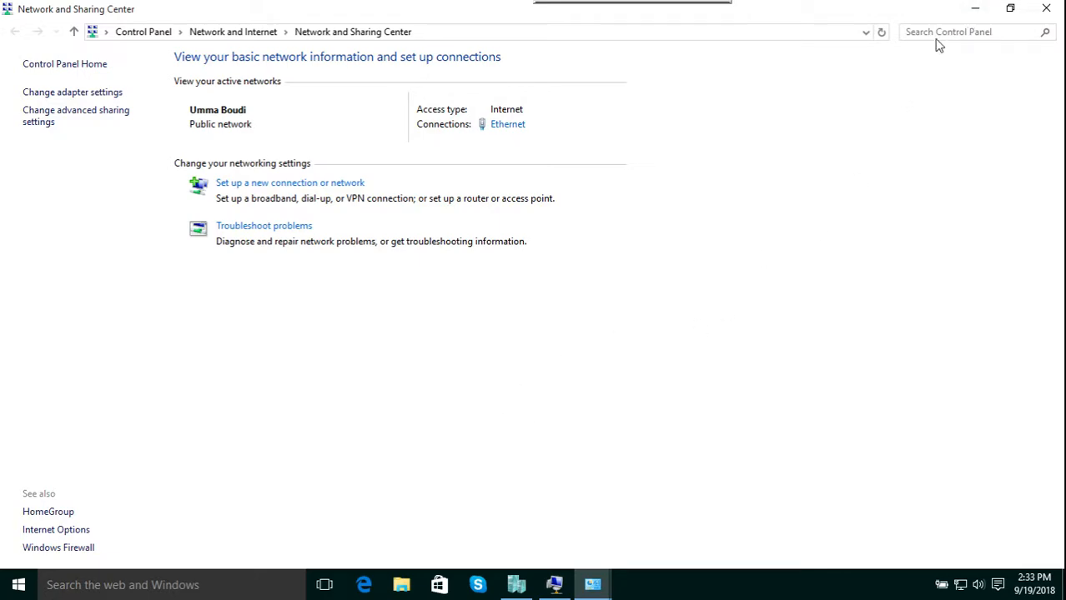
# Glance at the windows 7 guest, return to Hyper-V Manager, open Virtual Switch Manager and reposition its window
pyautogui.click(555, 583)
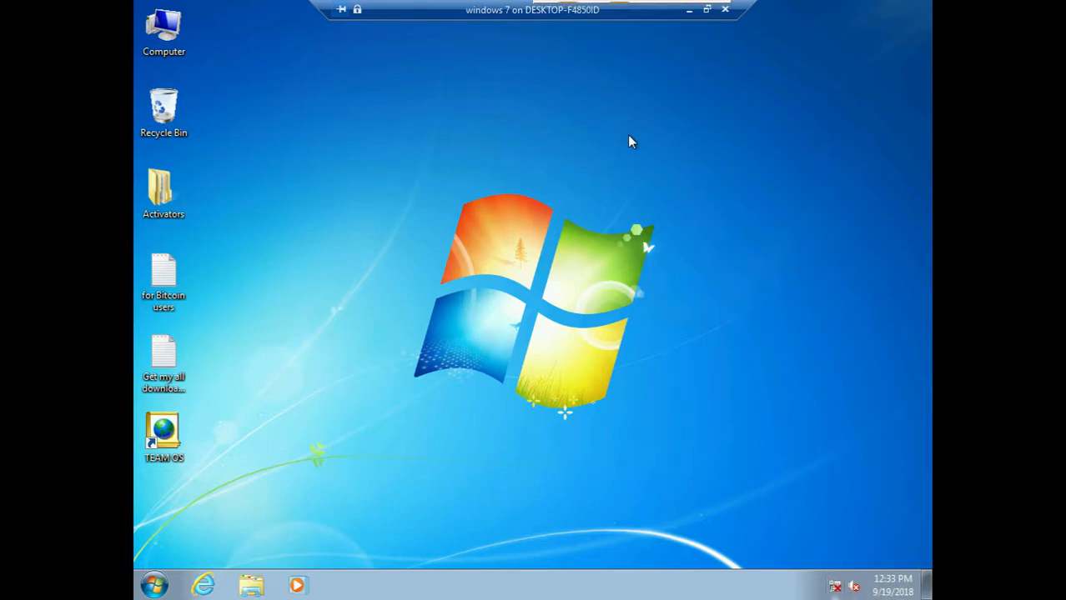
pyautogui.click(689, 10)
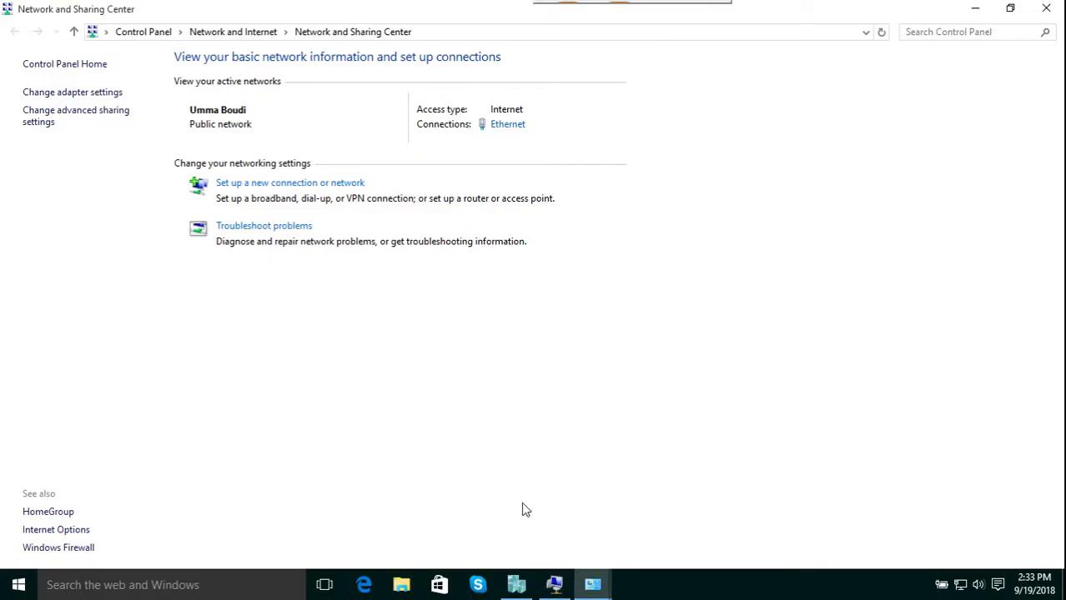
pyautogui.click(516, 585)
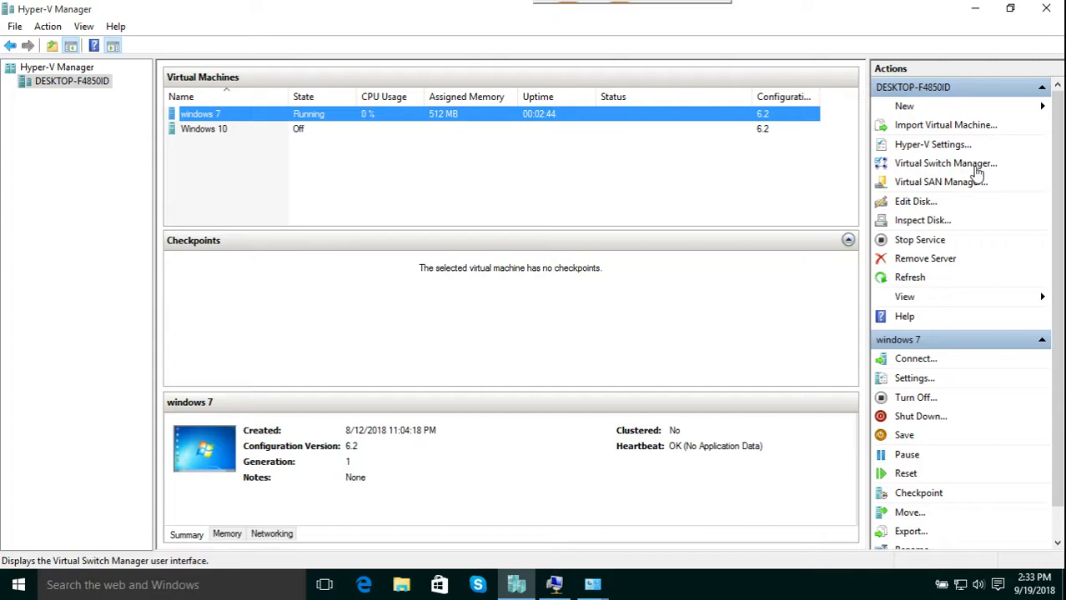
pyautogui.click(924, 167)
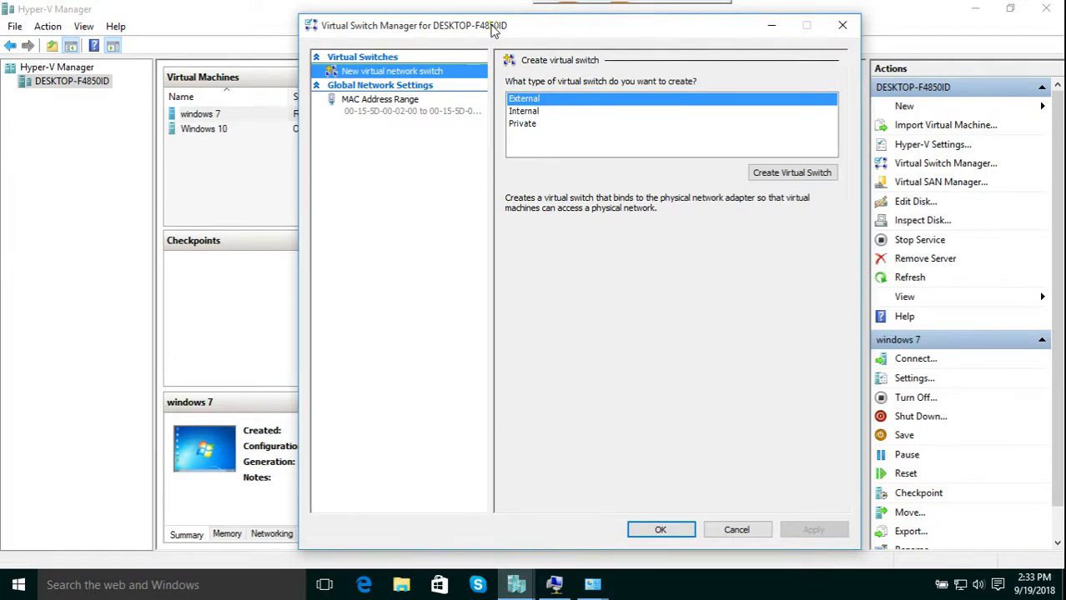
pyautogui.moveTo(498, 31); pyautogui.dragTo(410, 55)
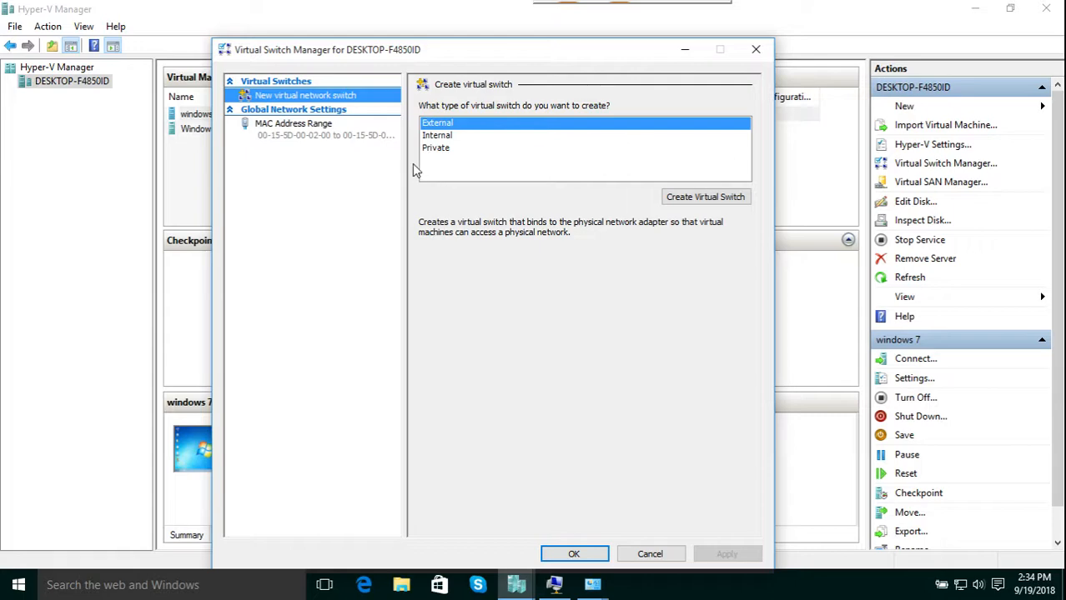
# Compare the descriptions of the Internal and Private virtual switch types, then select External again
pyautogui.click(434, 135)
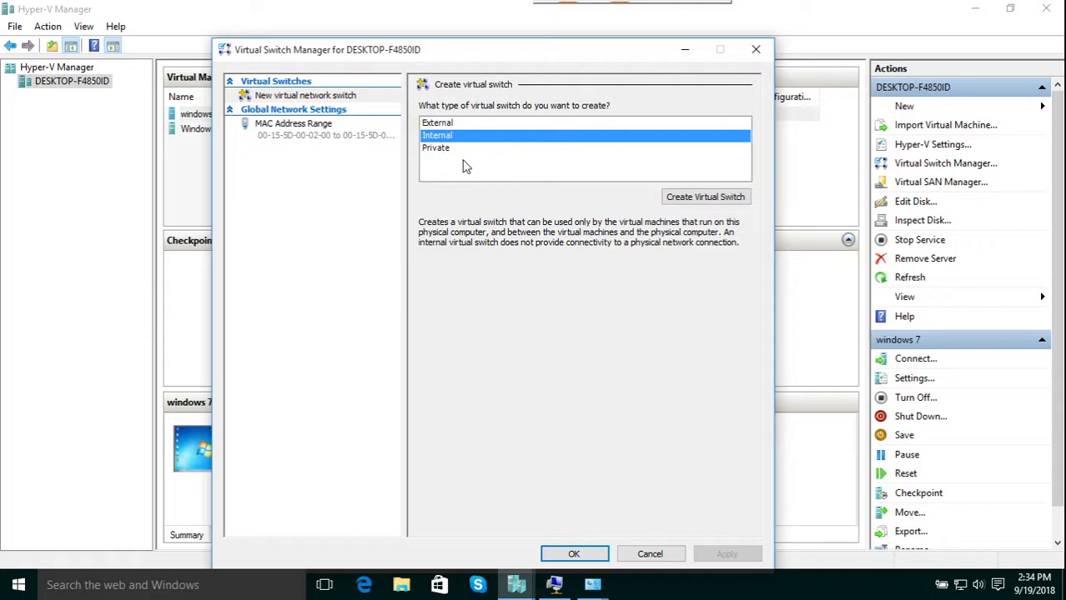
pyautogui.click(436, 150)
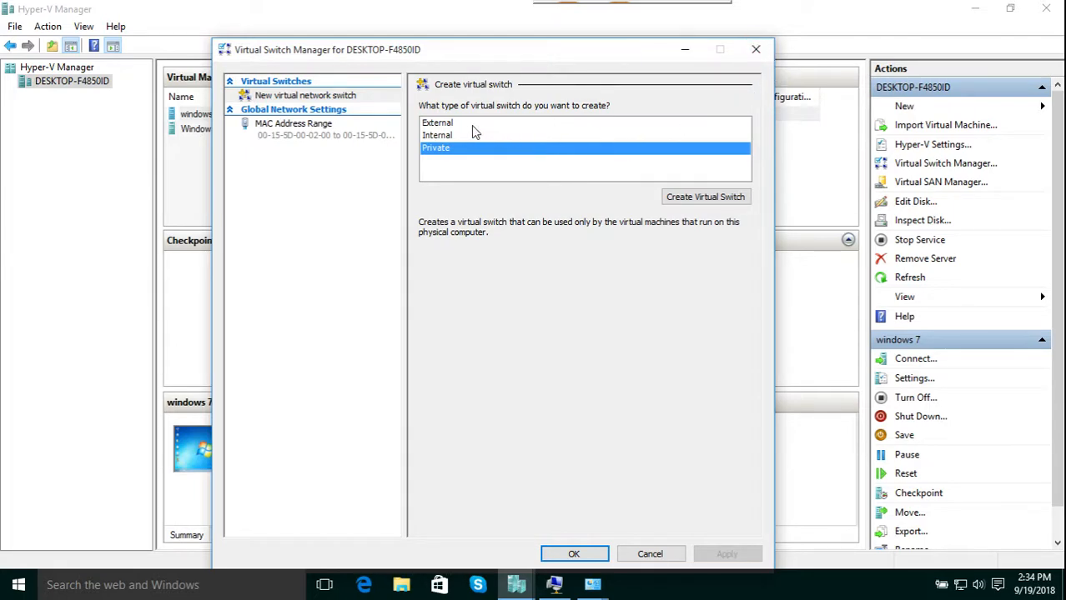
pyautogui.click(438, 124)
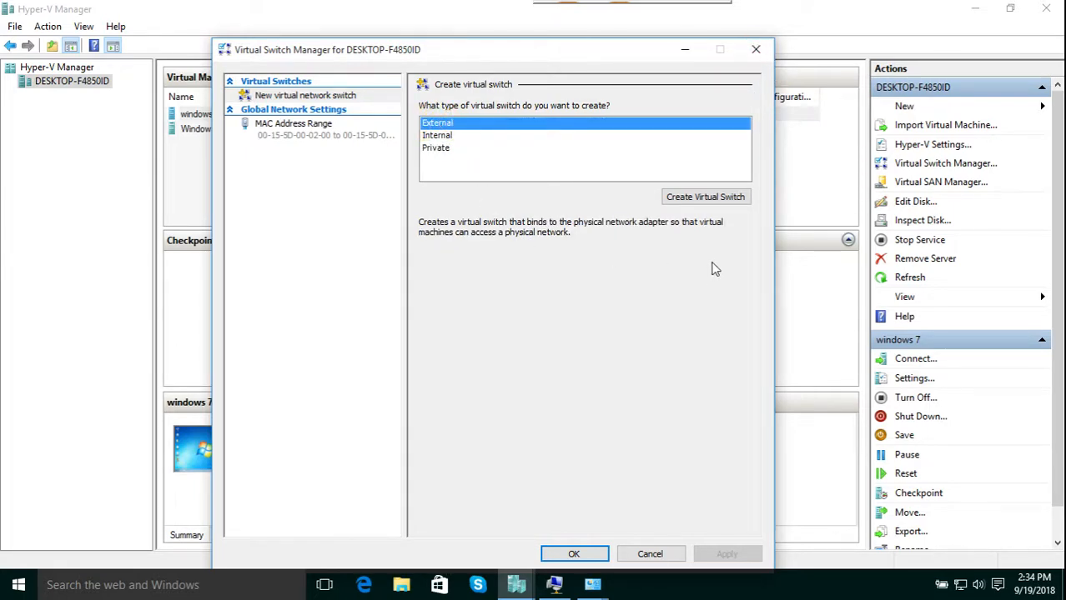
# Try to create an external virtual switch named "v connection"
pyautogui.click(692, 201)
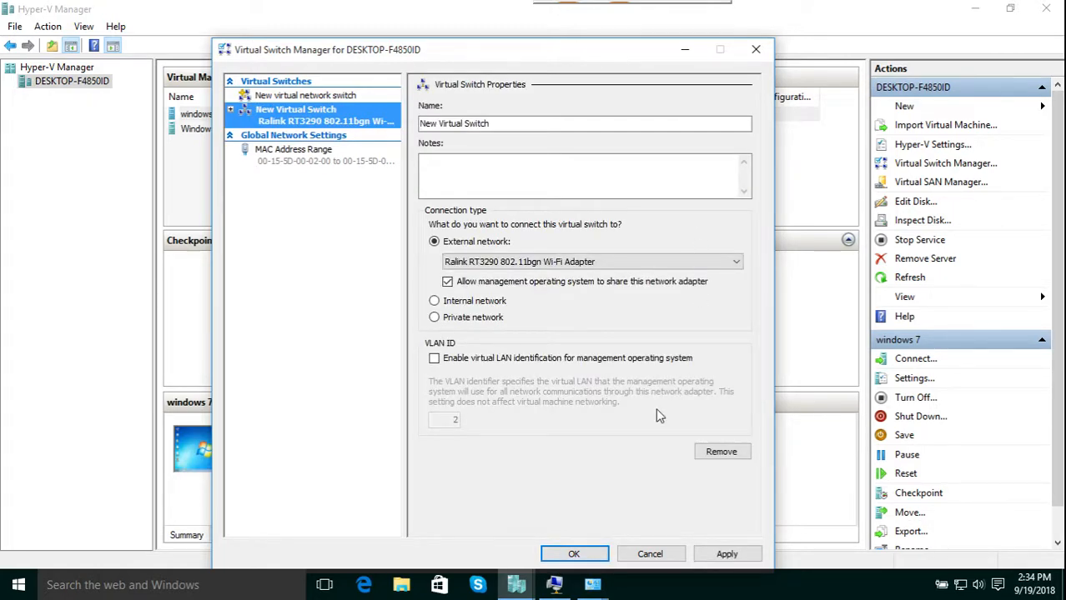
pyautogui.moveTo(513, 123); pyautogui.dragTo(421, 123)
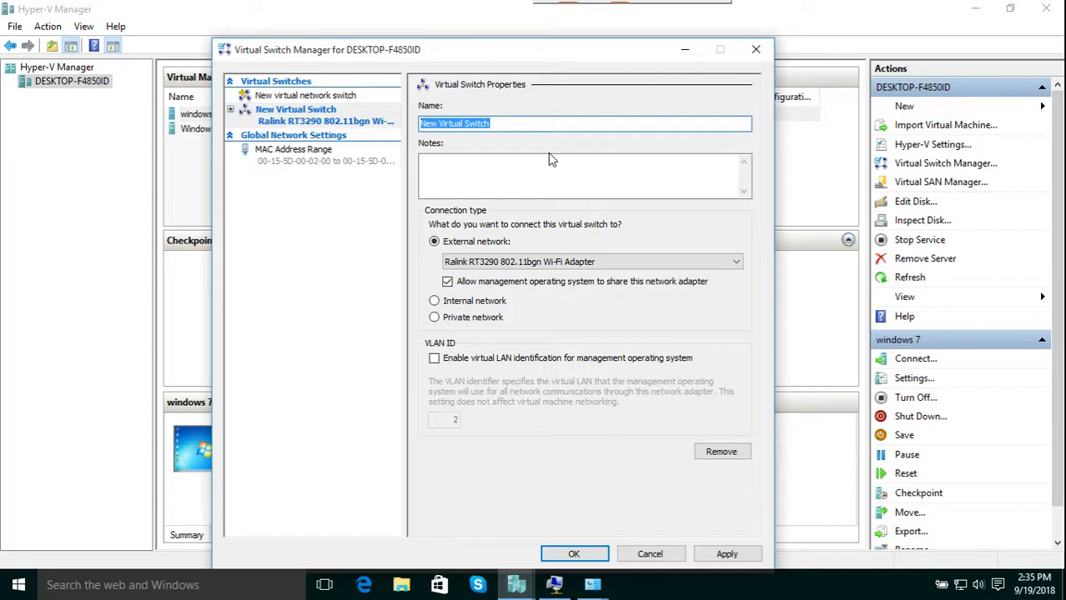
pyautogui.write('n')
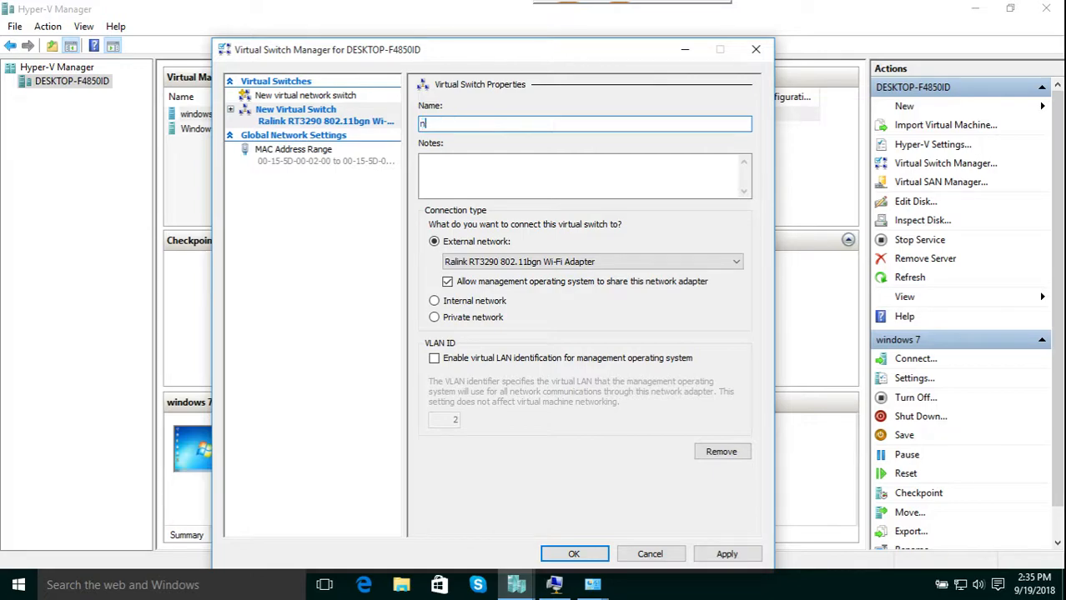
pyautogui.press('BackSpace')
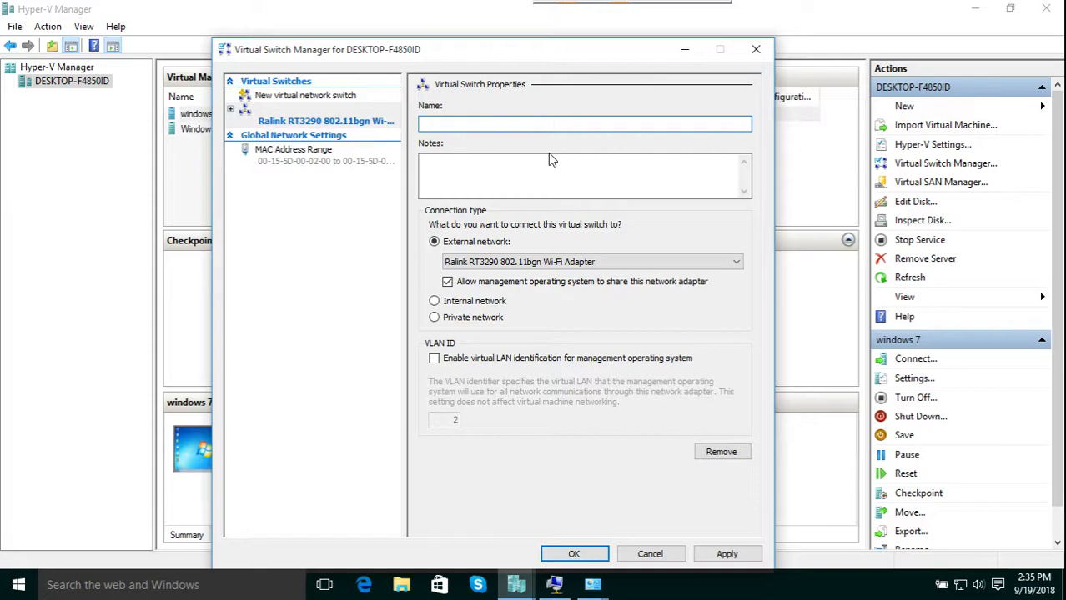
pyautogui.write('v connection')
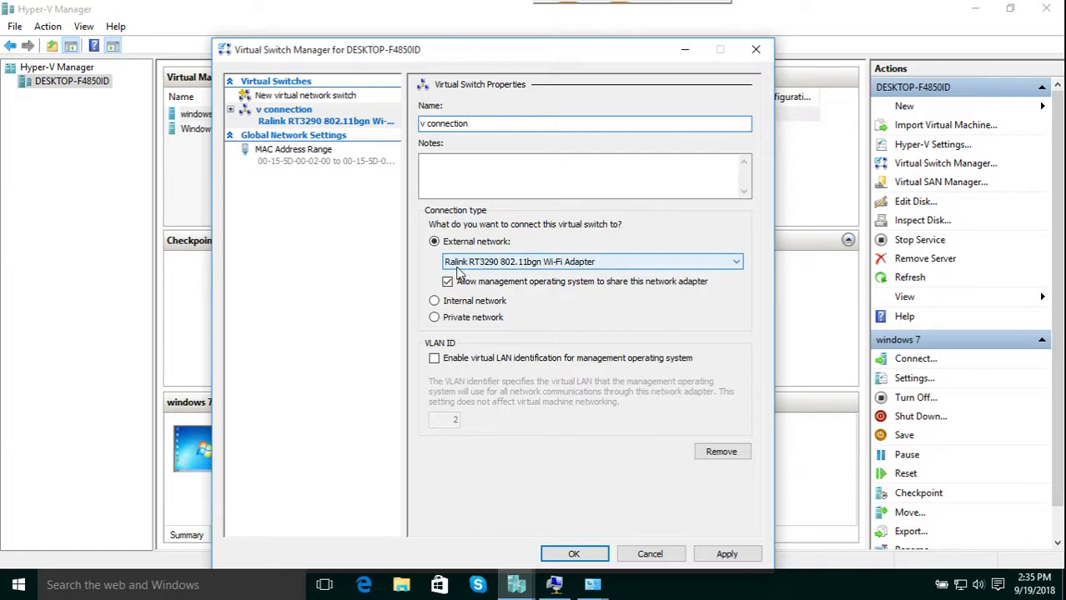
# Review the available external adapters, keep Ralink RT3290 802.11bgn Wi-Fi Adapter, and try to apply the "v connection" switch, accepting the network interruption
pyautogui.click(684, 265)
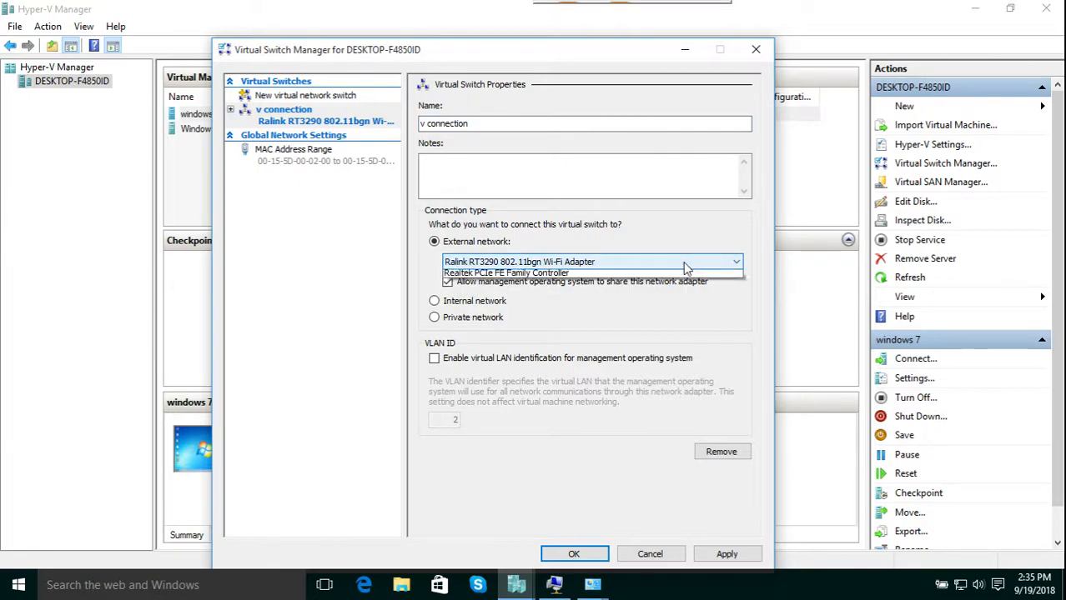
pyautogui.click(684, 264)
pyautogui.click(686, 265)
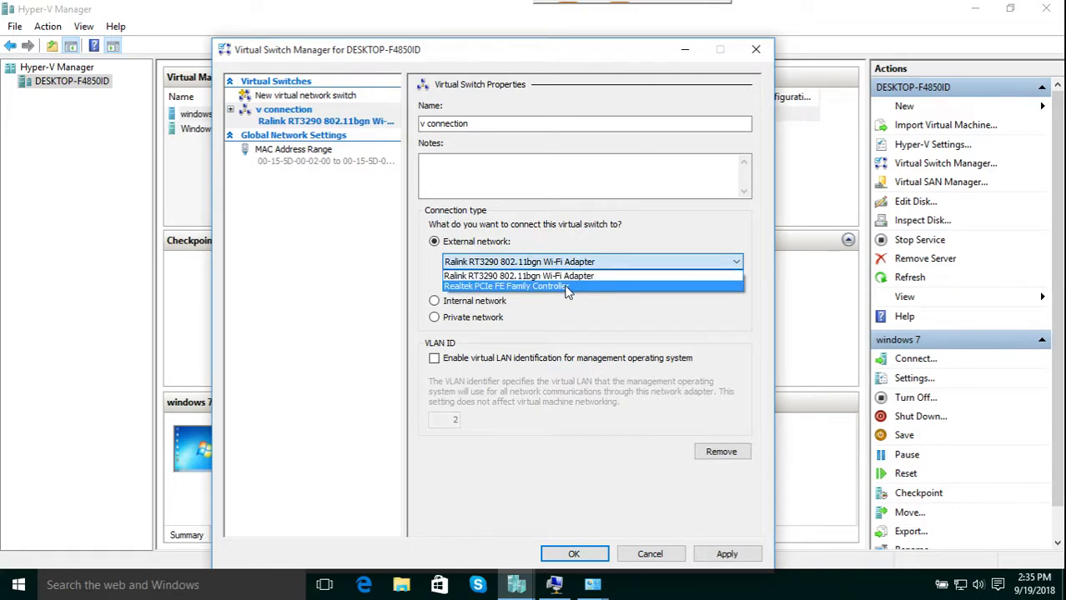
pyautogui.click(357, 276)
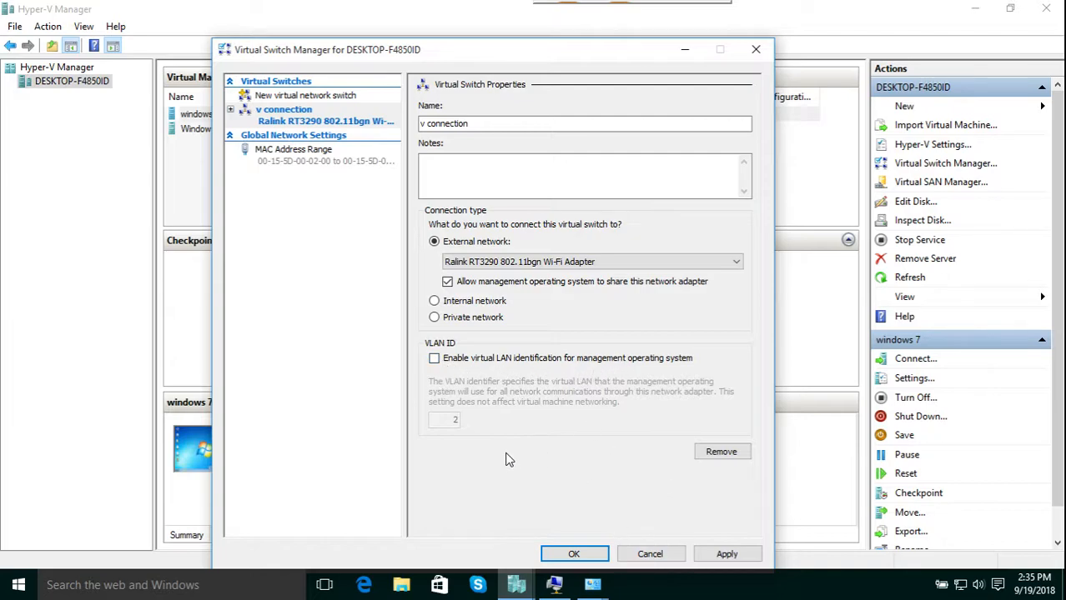
pyautogui.click(726, 553)
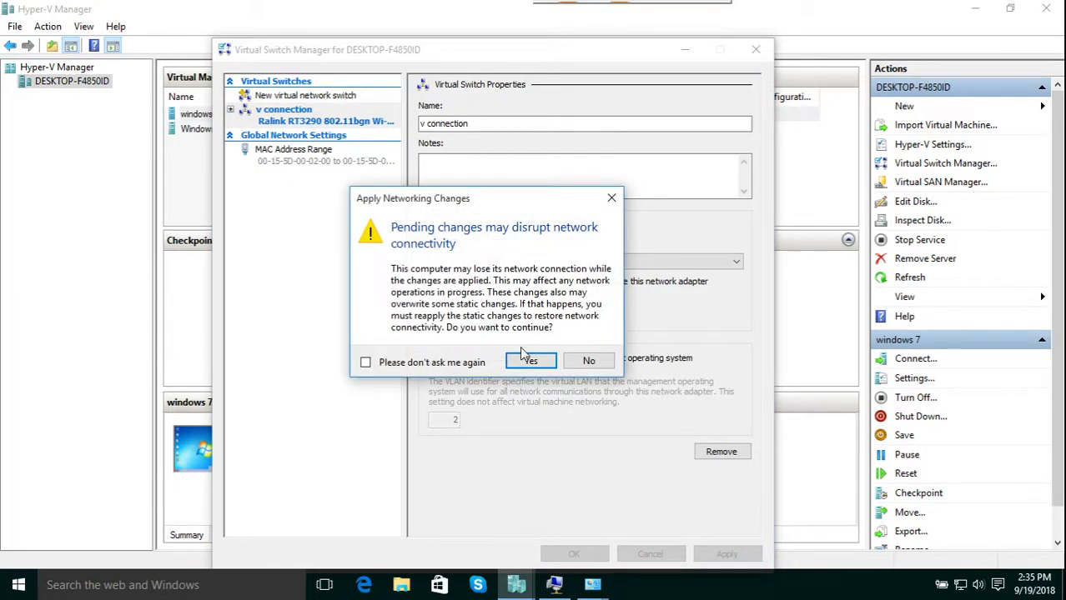
pyautogui.moveTo(470, 200)
pyautogui.mouseDown()
pyautogui.moveTo(472, 283)
pyautogui.moveTo(476, 187)
pyautogui.mouseUp()
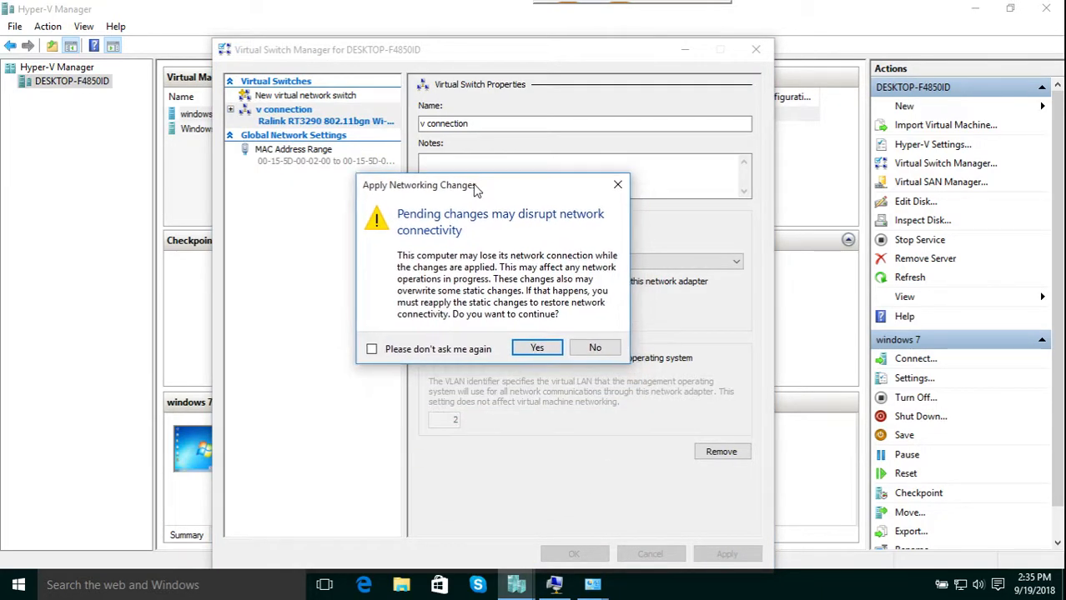
pyautogui.click(535, 348)
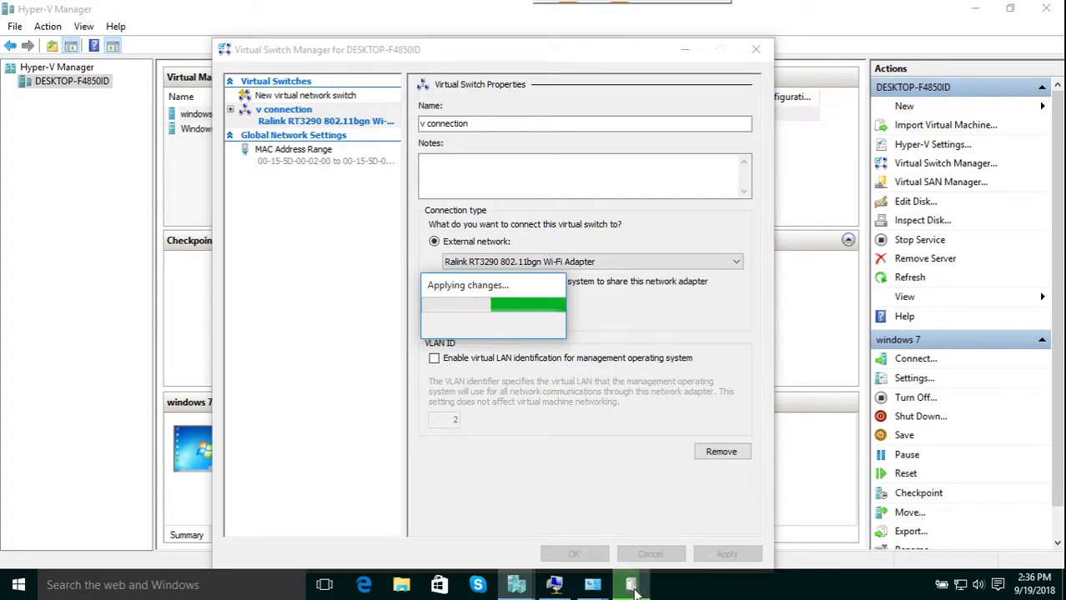
# Refresh the windows 7 guest's desktop and minimize it, then dismiss the switch error and close Virtual Switch Manager
pyautogui.click(555, 587)
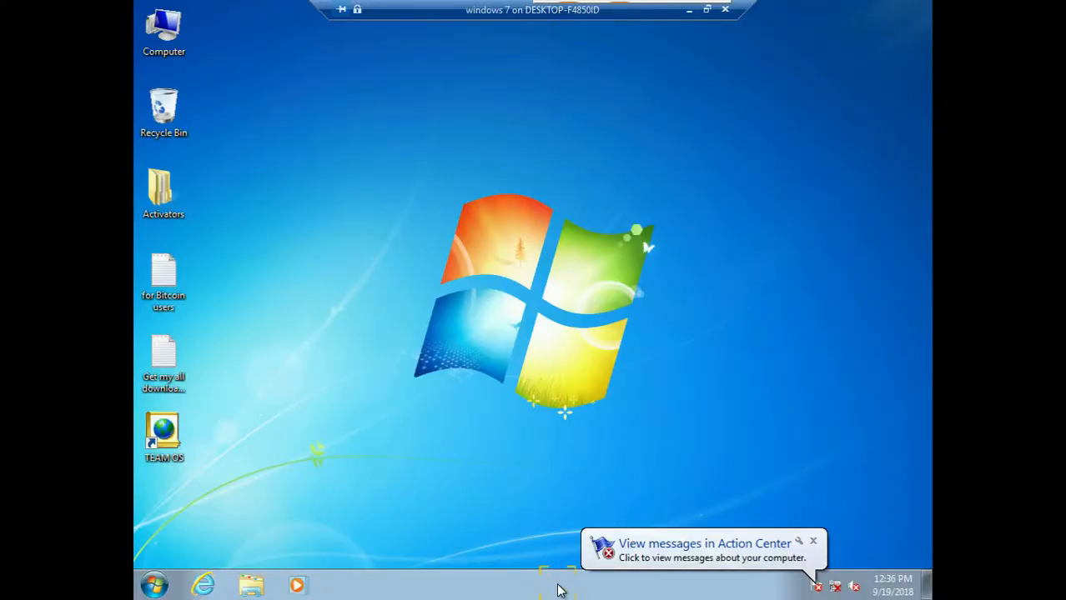
pyautogui.rightClick(706, 415)
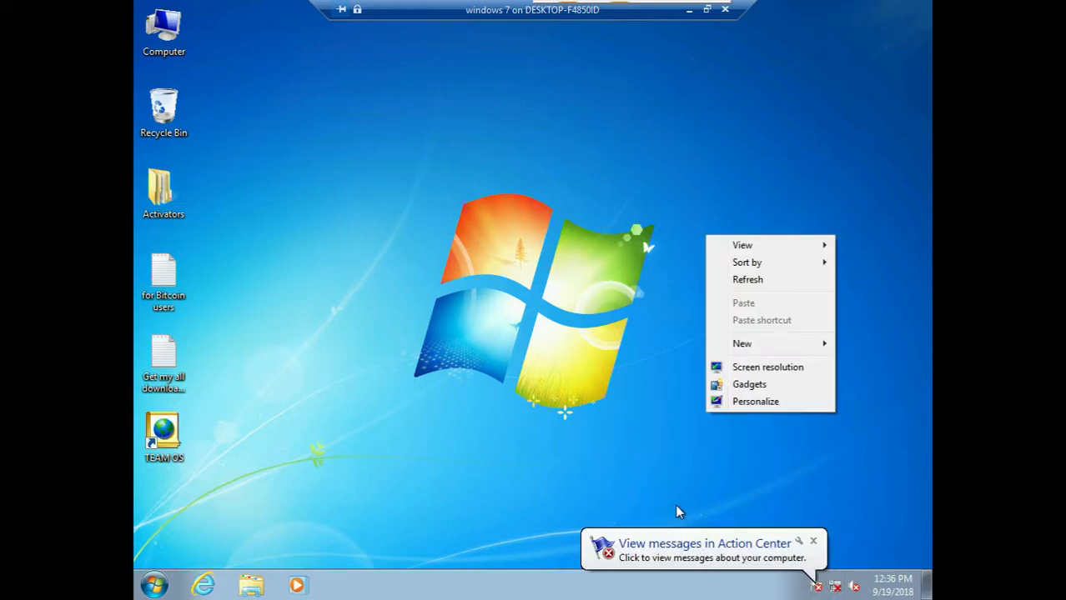
pyautogui.click(742, 281)
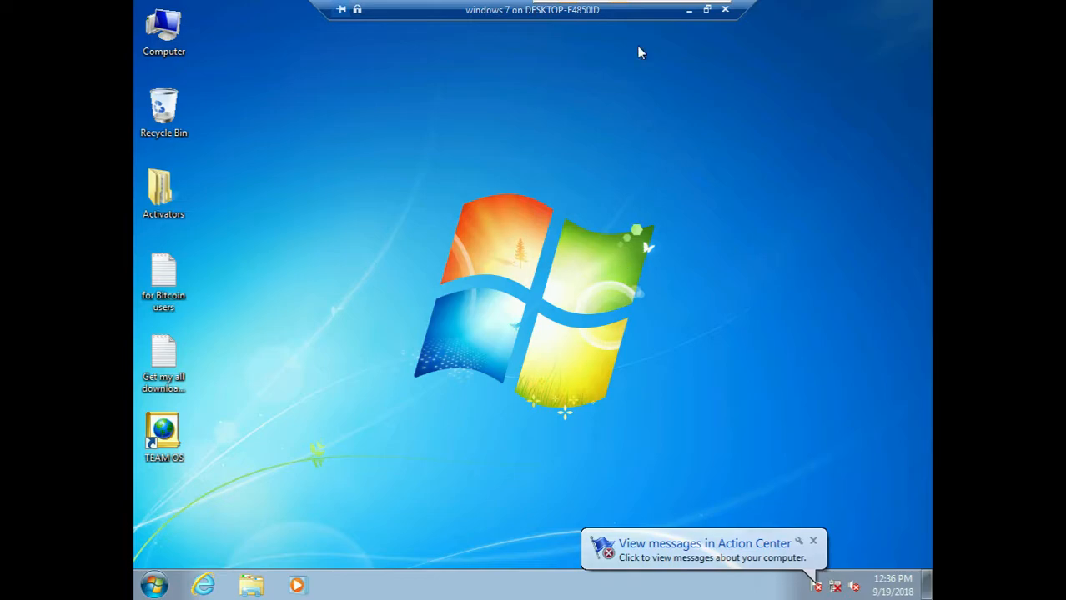
pyautogui.click(690, 12)
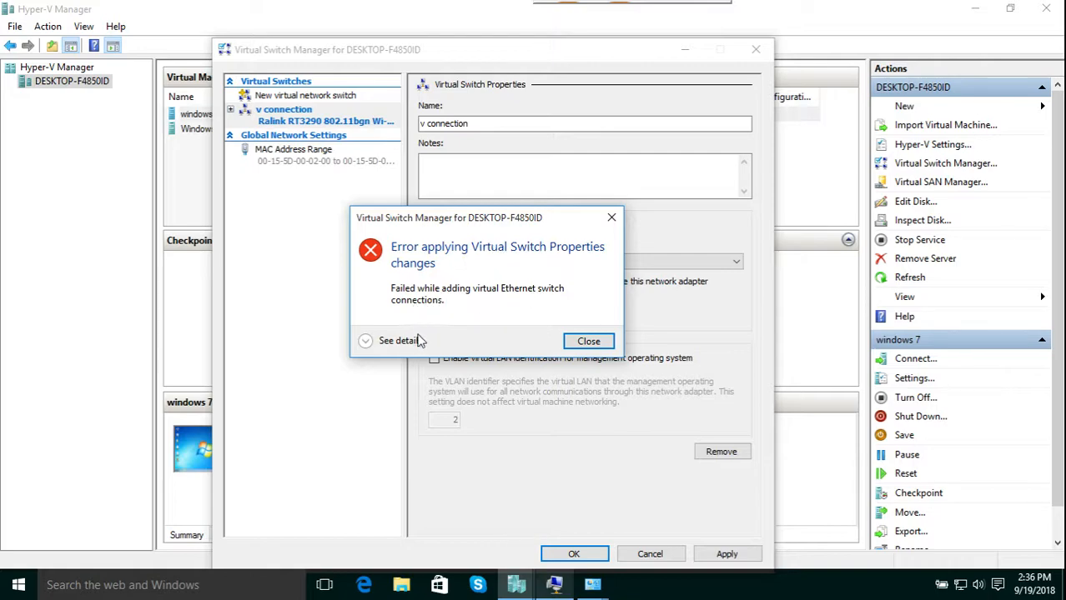
pyautogui.click(590, 344)
pyautogui.click(755, 49)
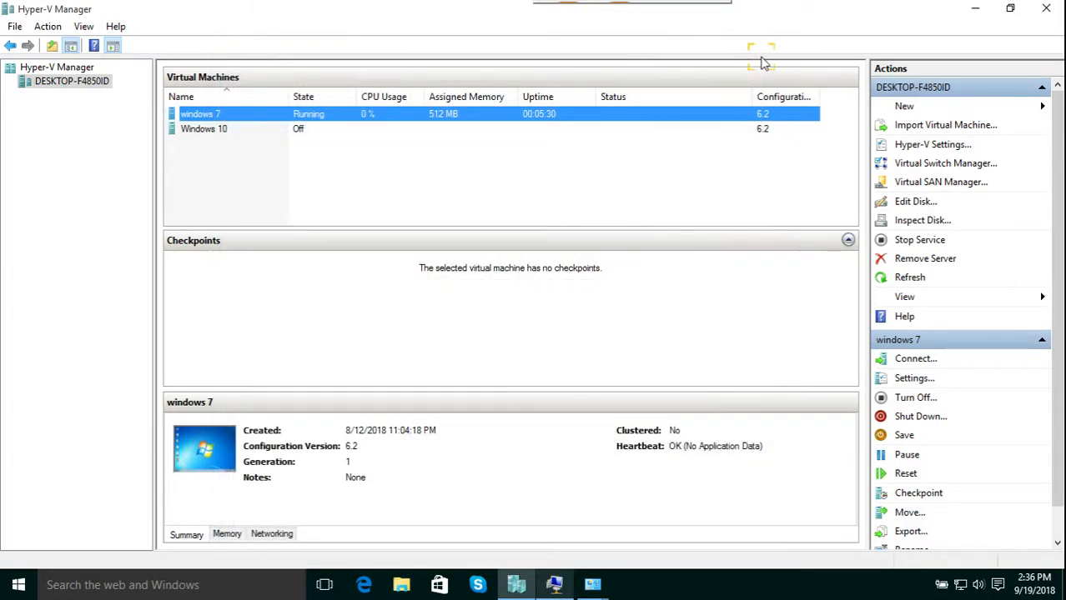
# Turn off the running windows 7 virtual machine and clear its selection in the list
pyautogui.rightClick(512, 116)
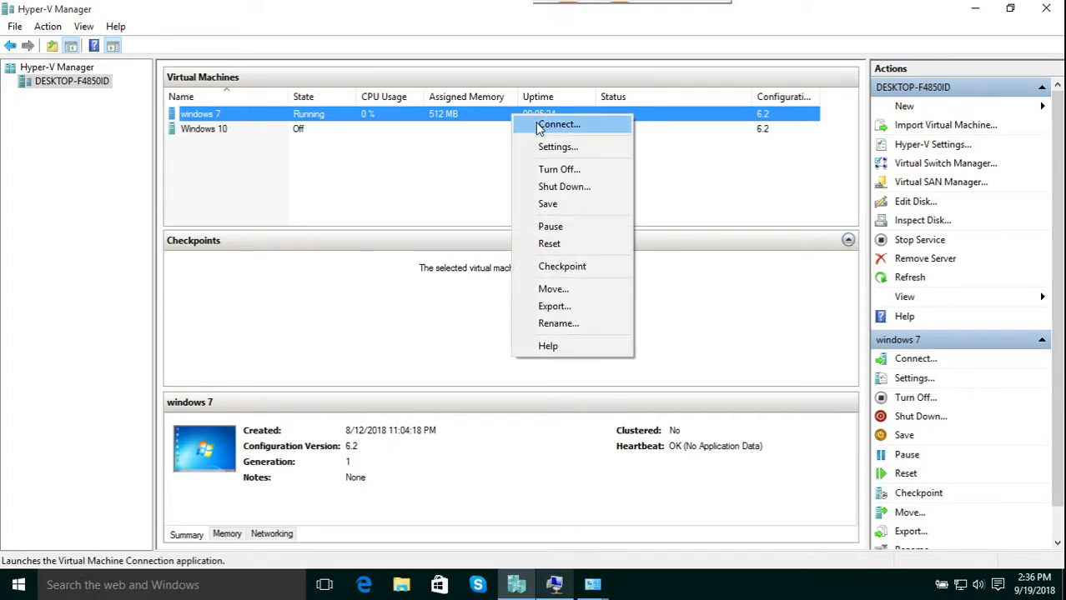
pyautogui.click(568, 170)
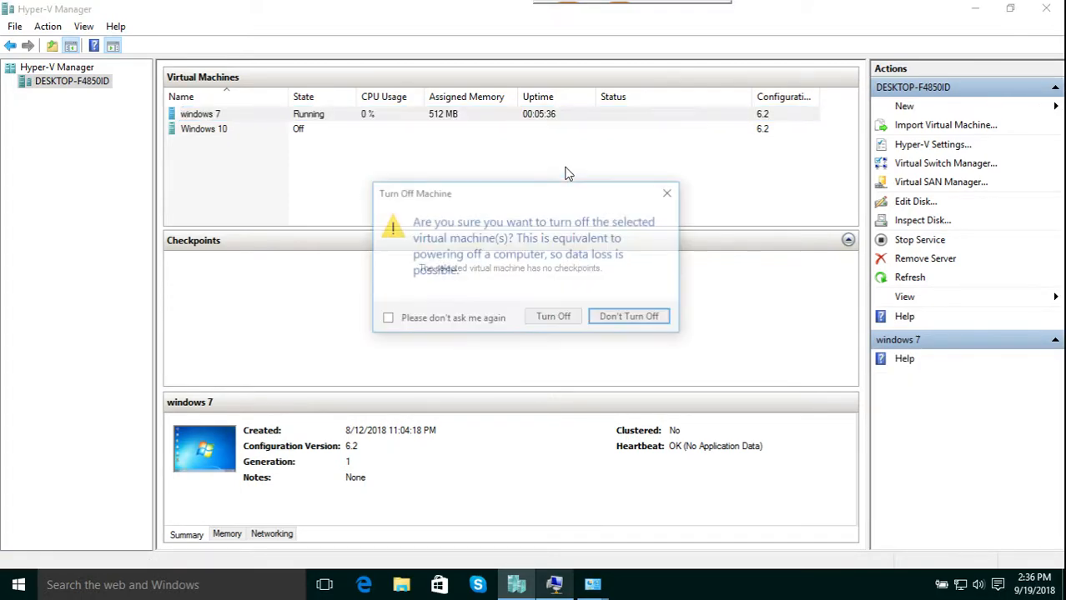
pyautogui.click(543, 317)
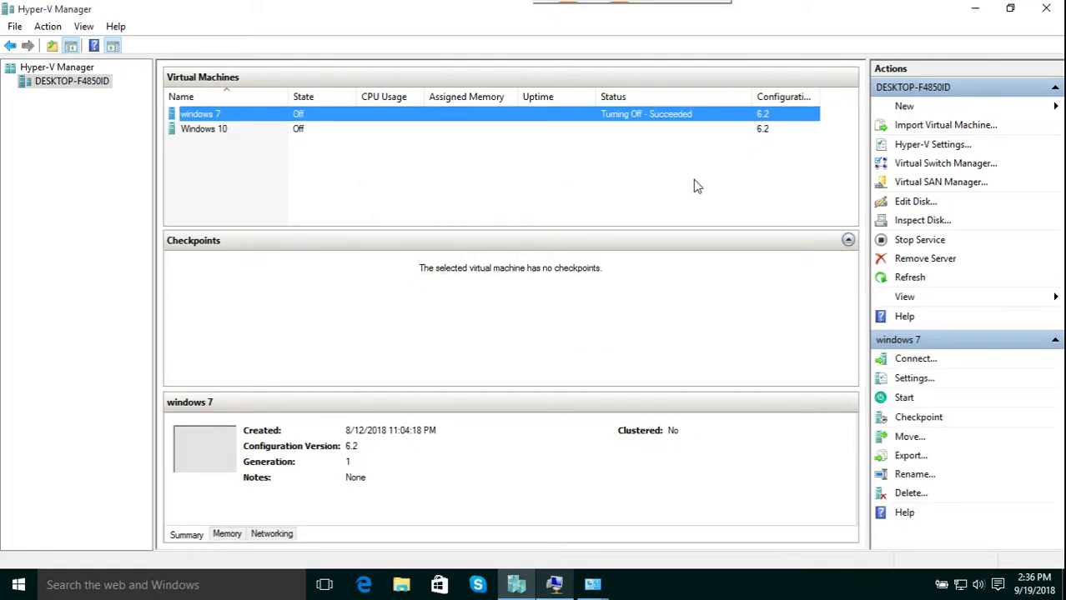
pyautogui.click(426, 194)
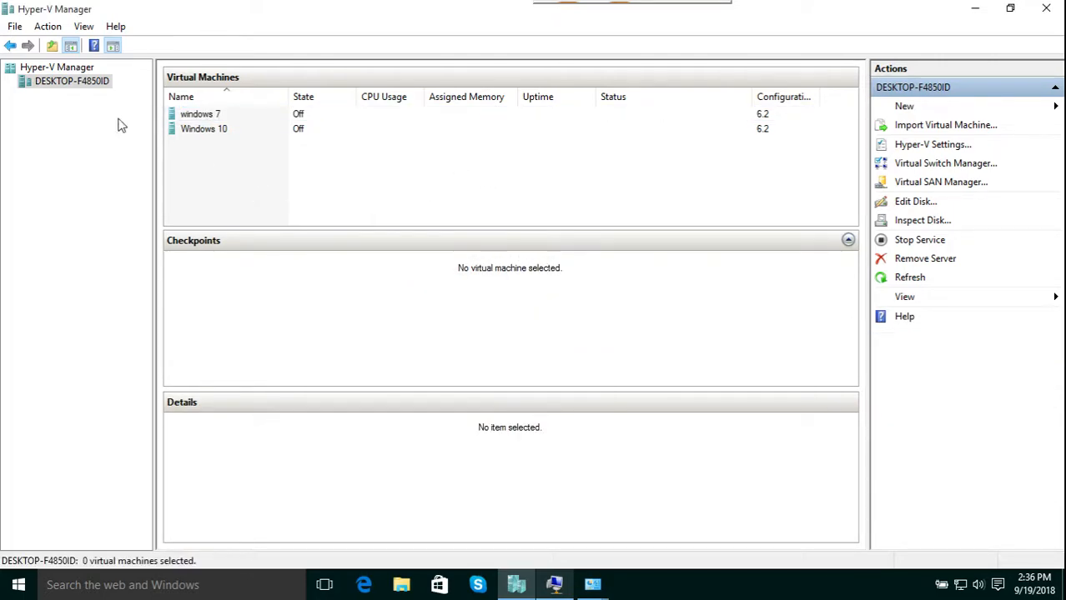
# Create an external virtual switch on the Ralink RT3290 Wi-Fi adapter, keeping the default name New Virtual Switch, and accept the network interruption
pyautogui.rightClick(75, 84)
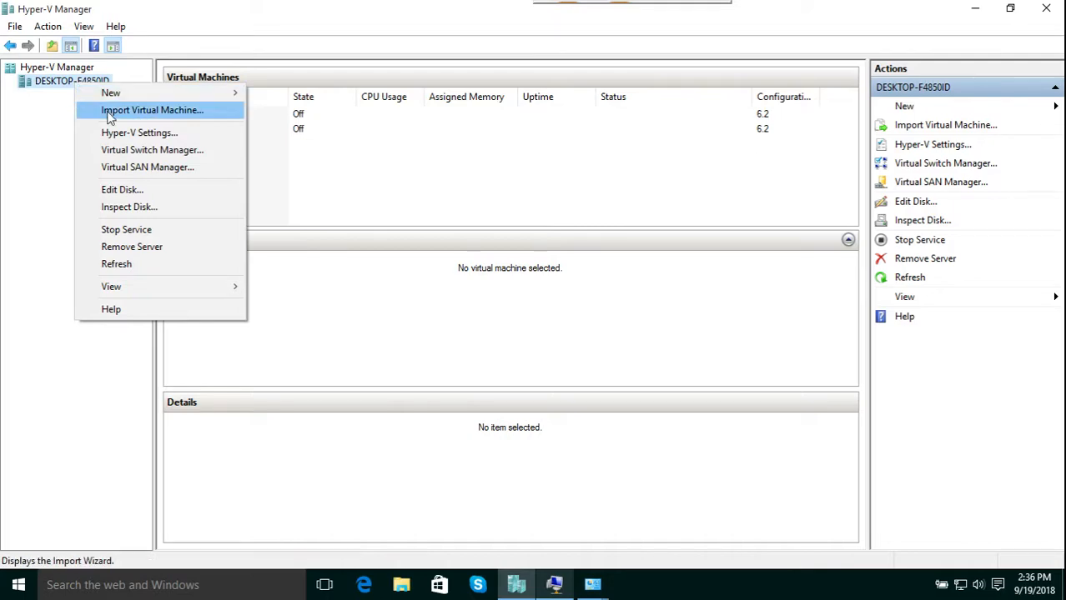
pyautogui.click(127, 156)
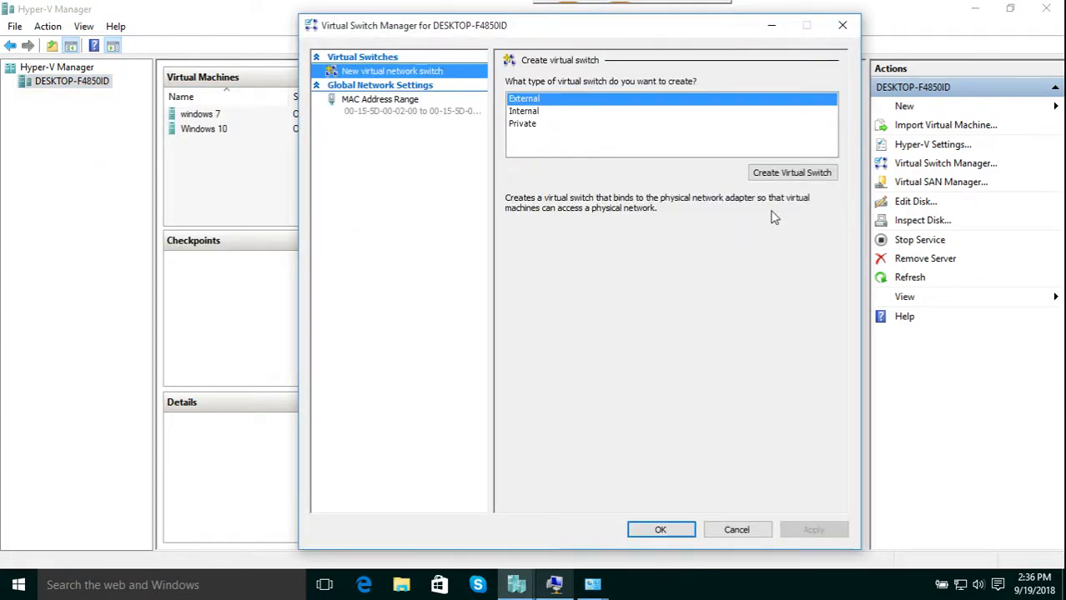
pyautogui.click(769, 176)
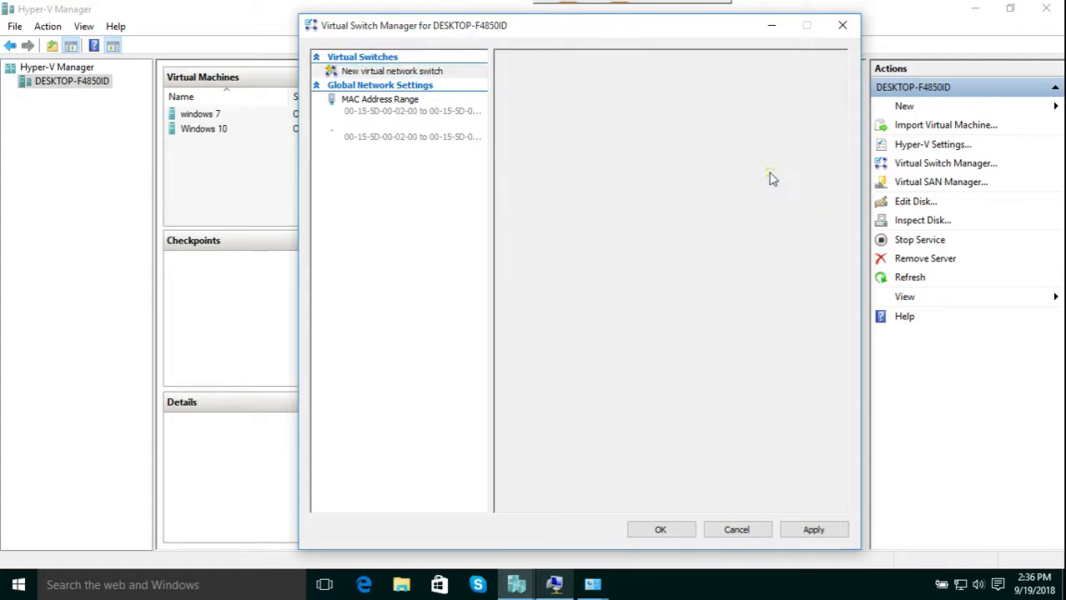
pyautogui.click(825, 533)
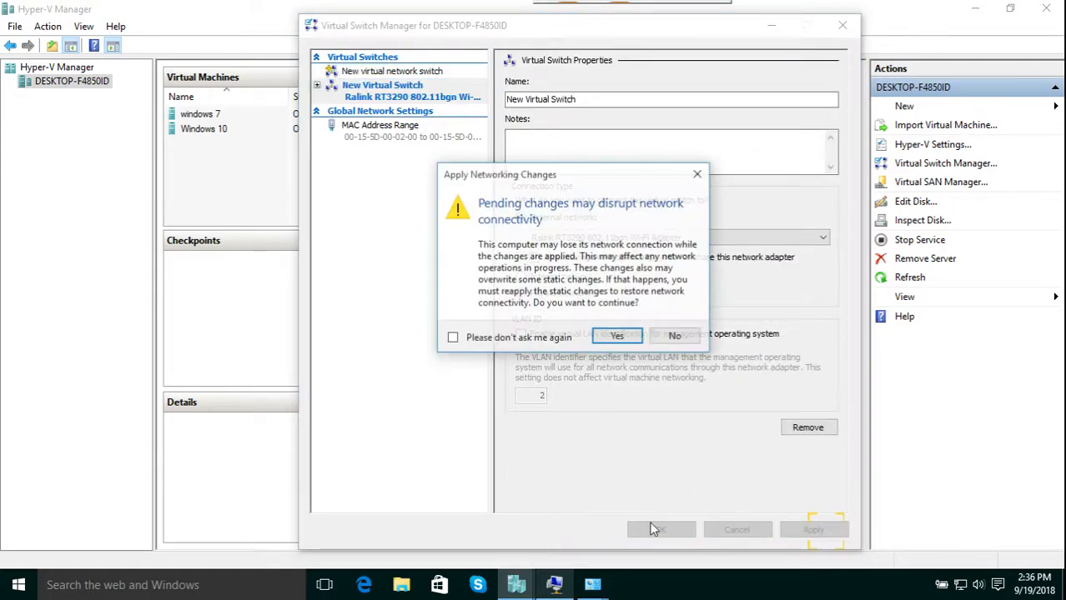
pyautogui.click(614, 335)
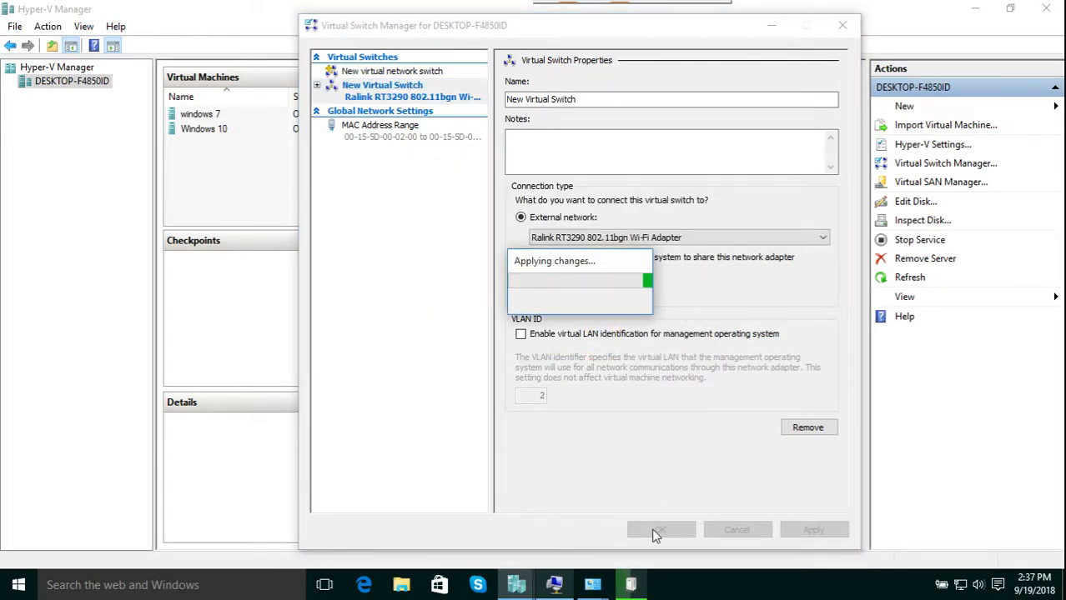
pyautogui.click(634, 588)
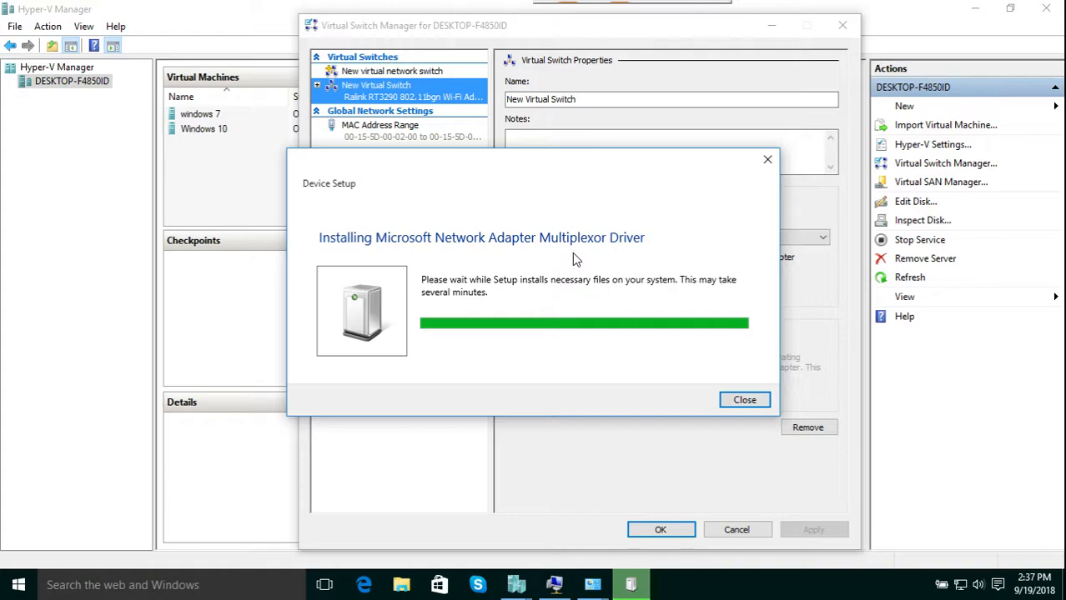
pyautogui.click(657, 530)
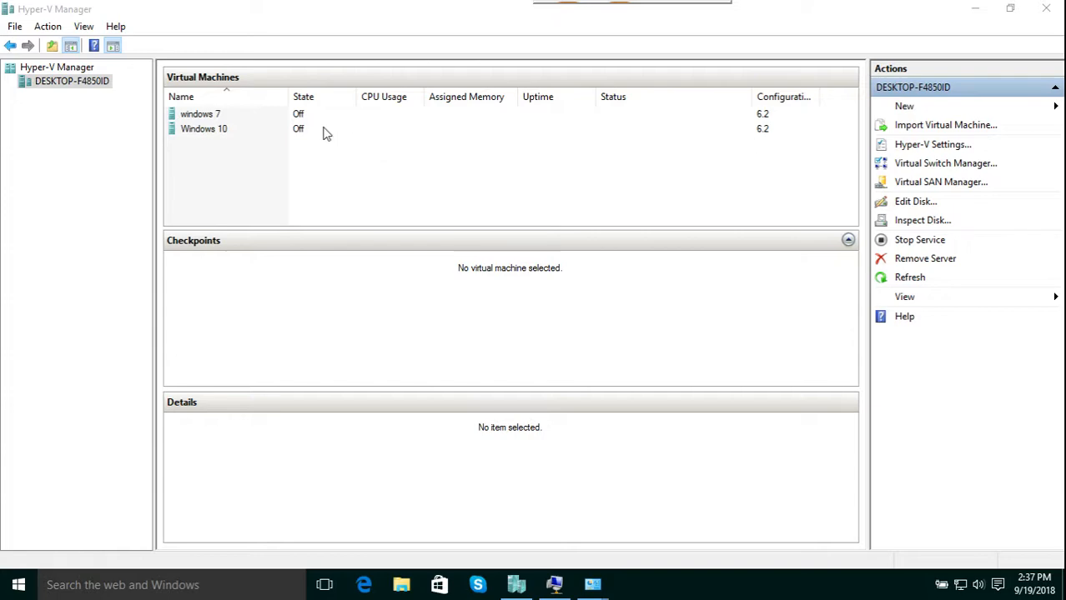
# Connect the windows 7 virtual machine's network adapter to New Virtual Switch and save its settings
pyautogui.click(298, 116)
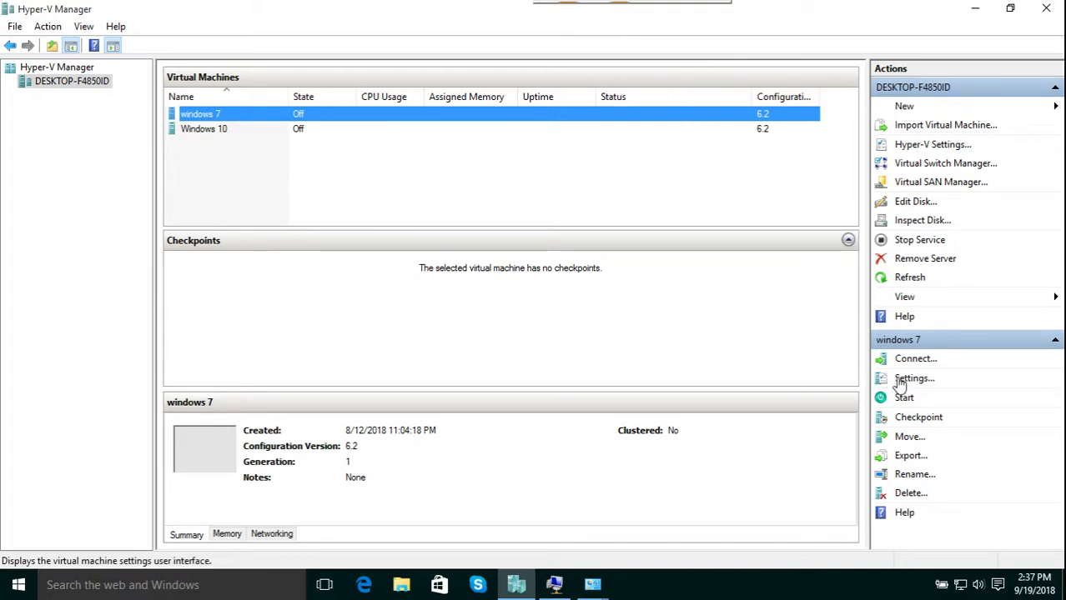
pyautogui.click(901, 379)
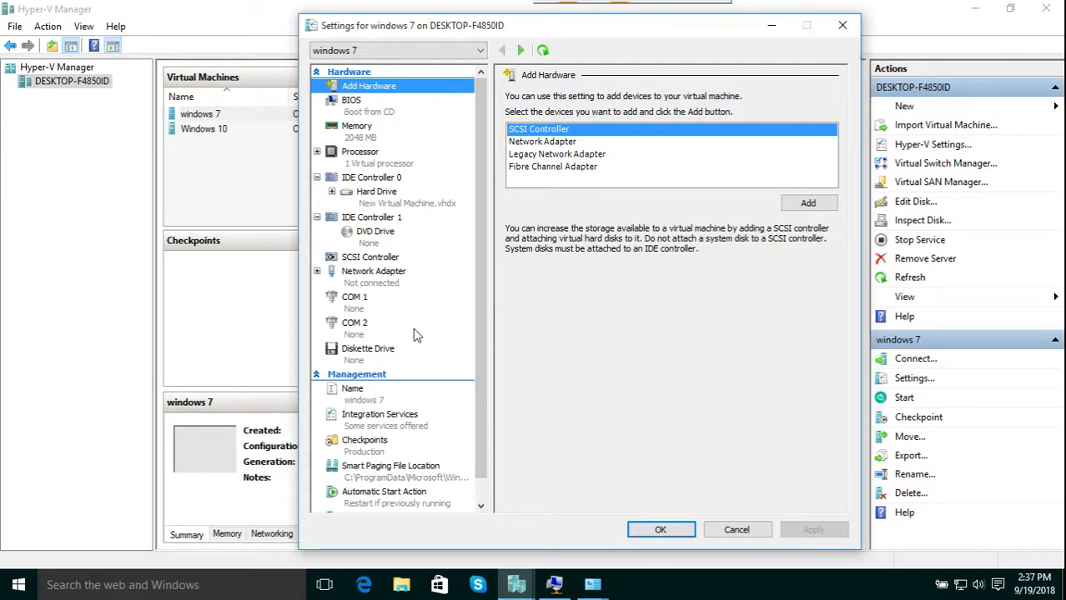
pyautogui.click(364, 280)
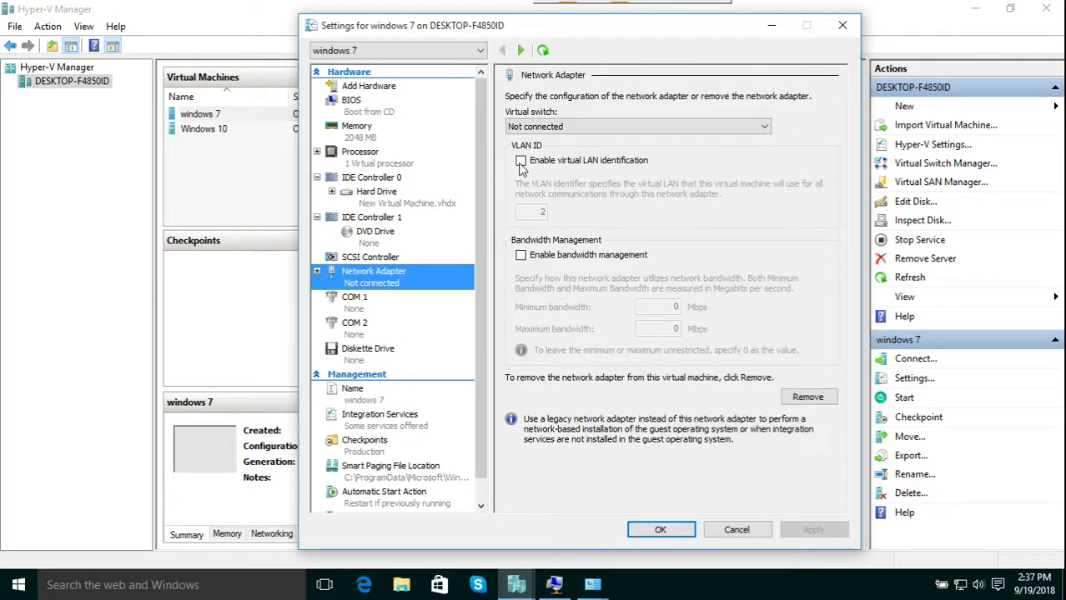
pyautogui.click(546, 126)
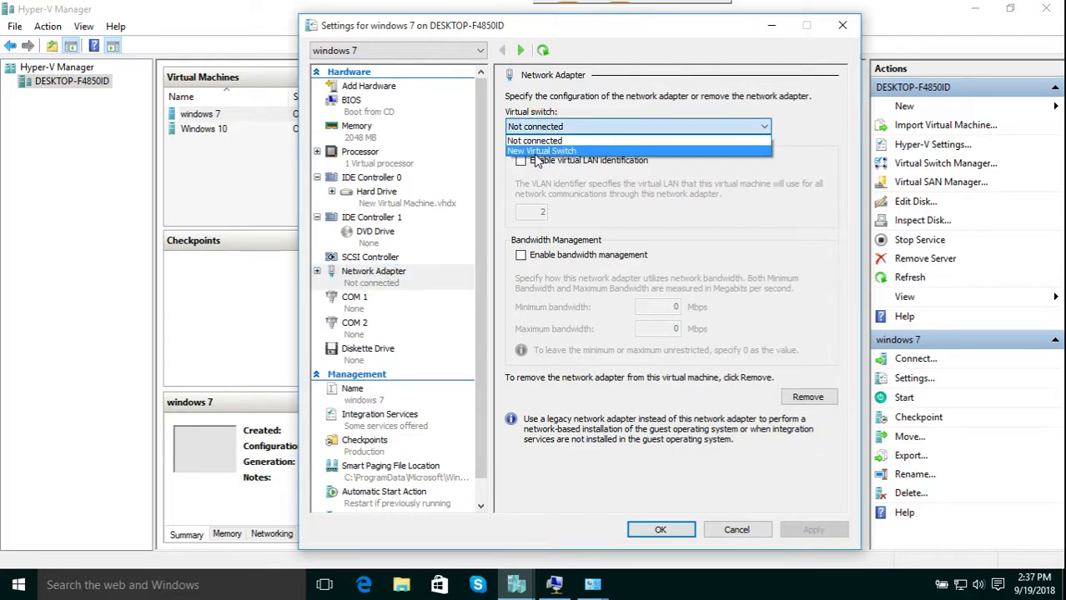
pyautogui.click(537, 151)
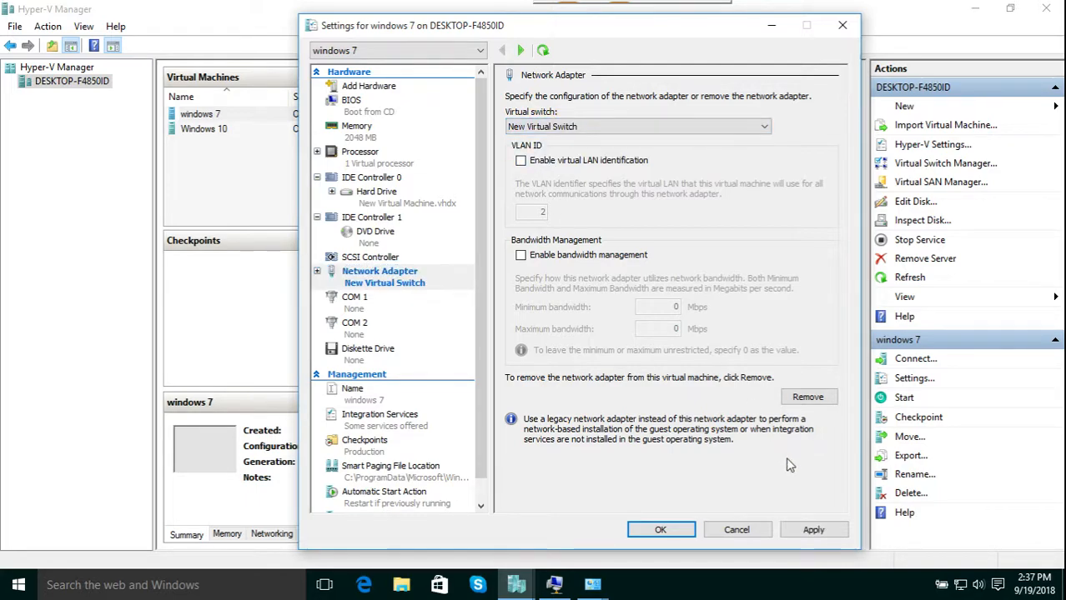
pyautogui.click(814, 529)
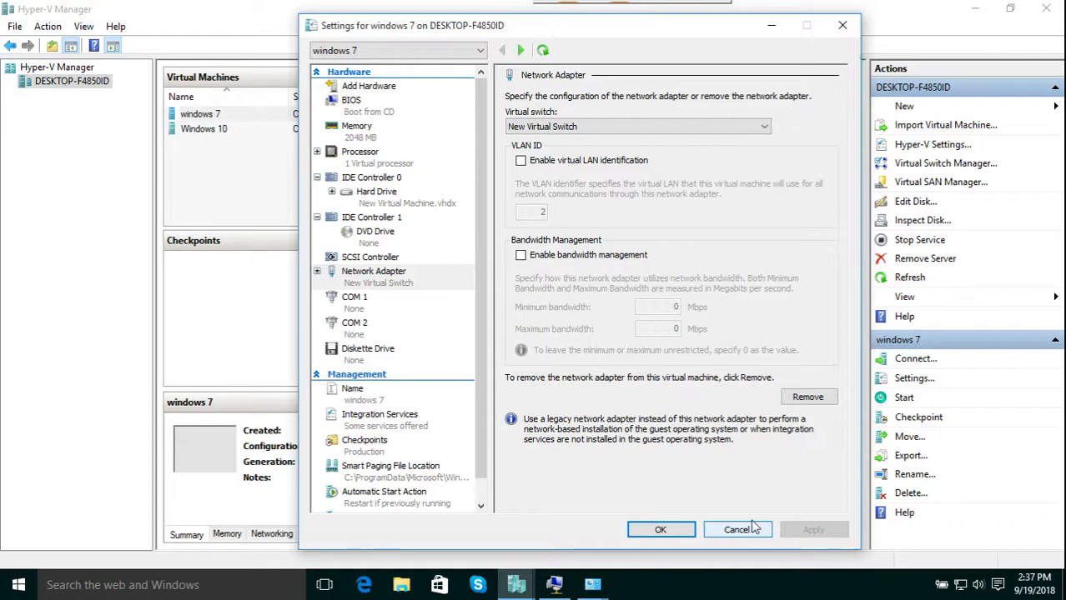
pyautogui.click(664, 531)
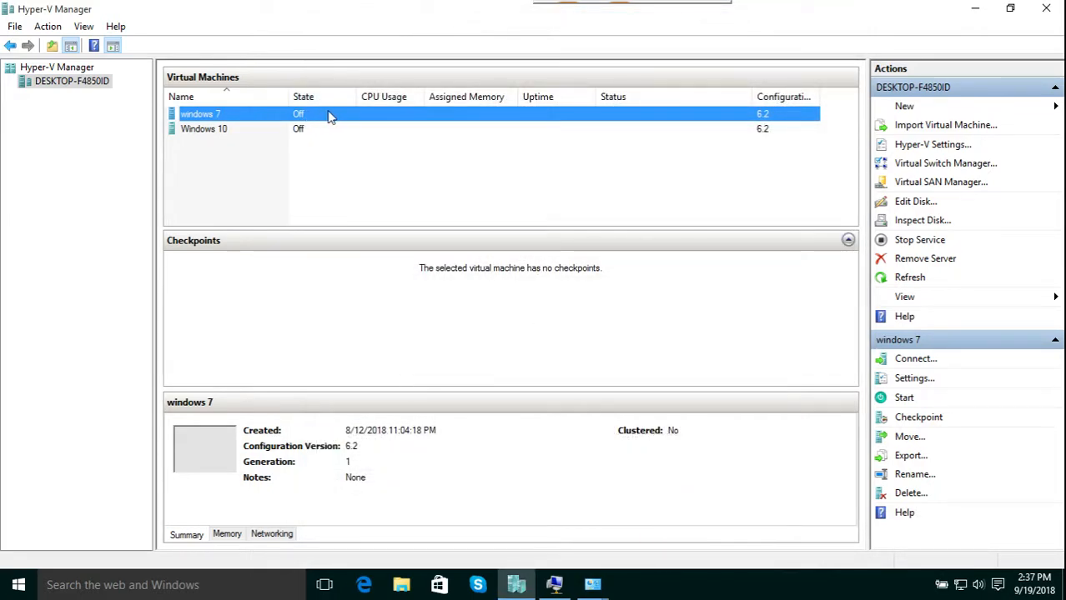
# Connect to the windows 7 virtual machine, start it in full-screen mode and choose Start Windows Normally
pyautogui.rightClick(329, 116)
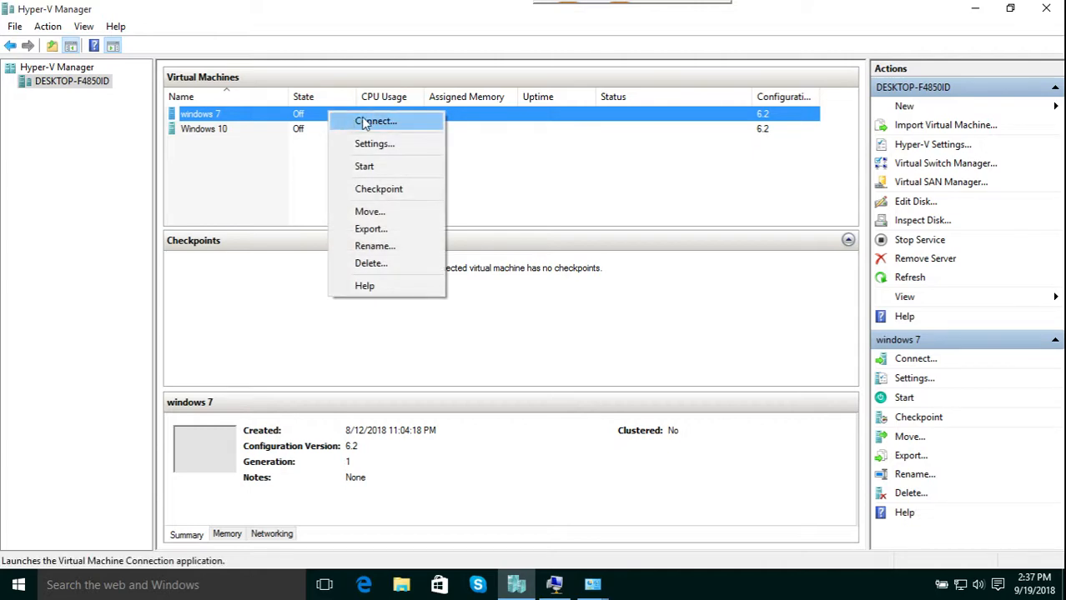
pyautogui.click(364, 122)
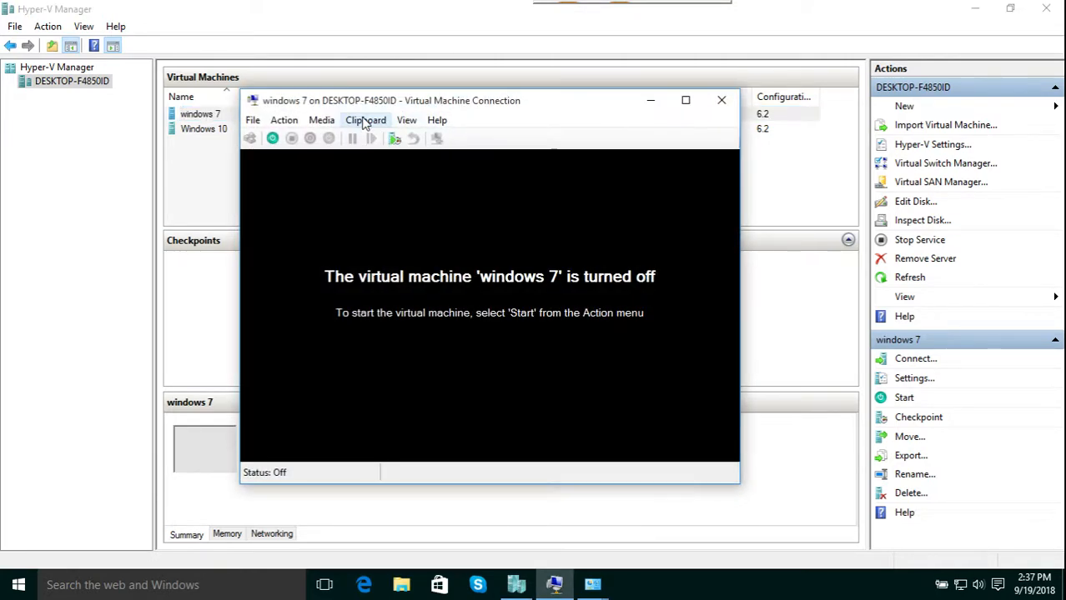
pyautogui.click(274, 139)
pyautogui.click(685, 100)
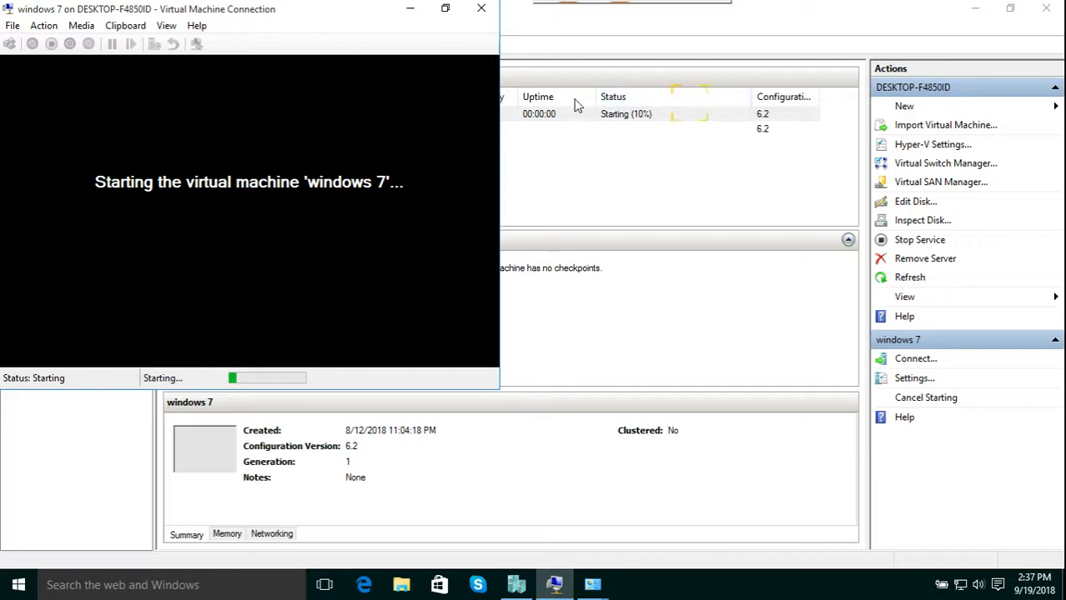
pyautogui.click(174, 26)
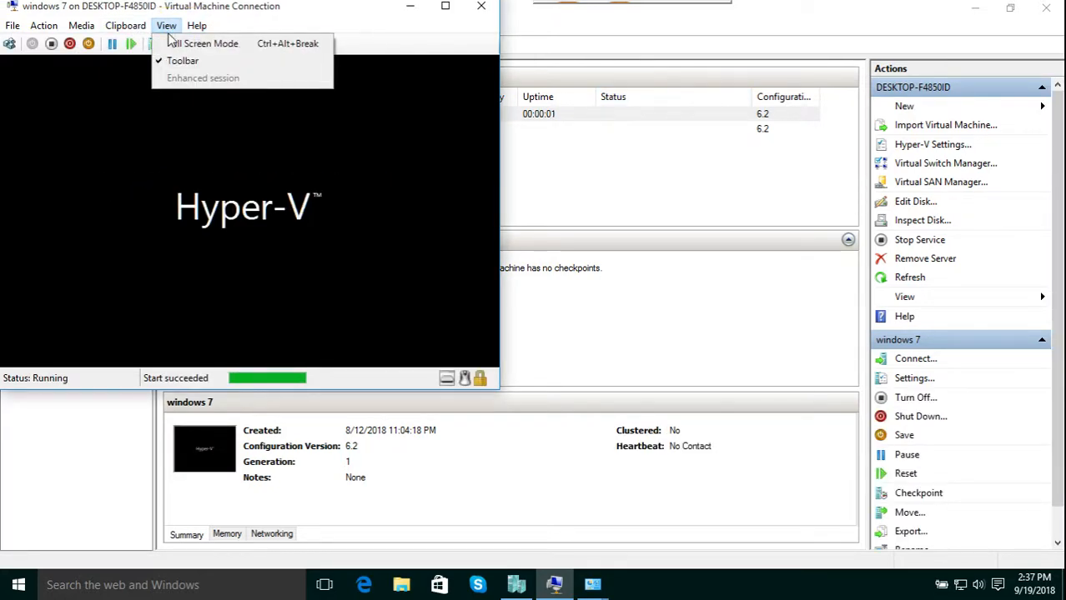
pyautogui.click(172, 44)
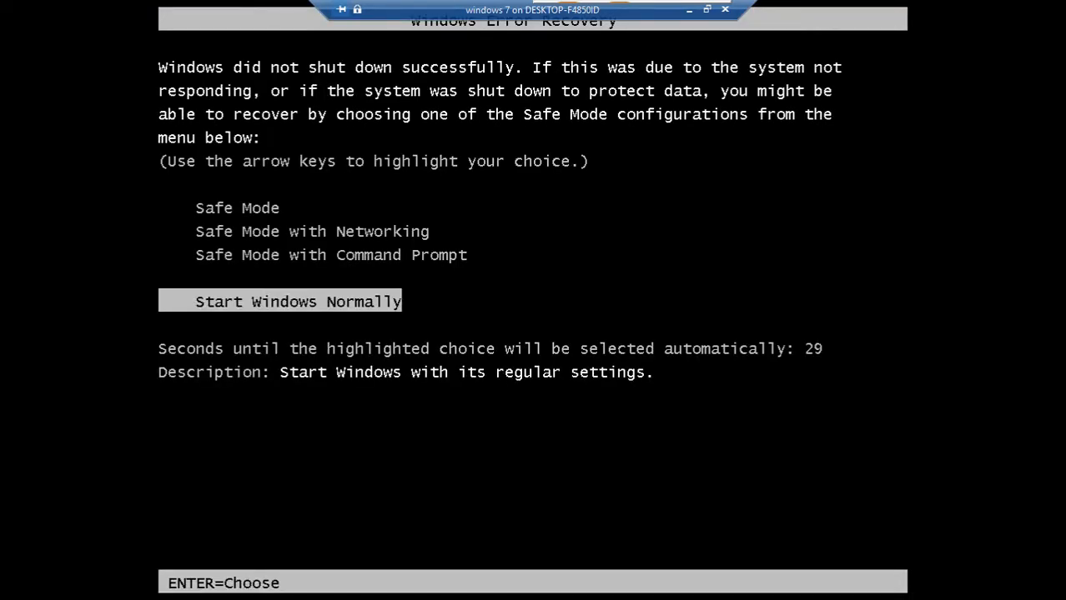
pyautogui.press('Return')
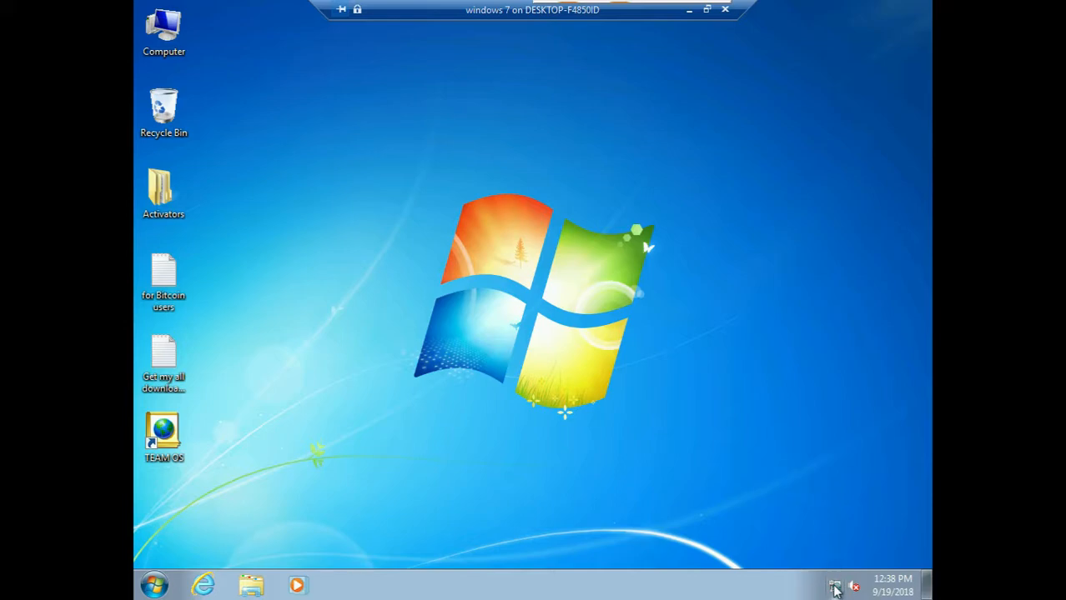
# Minimize the windows 7 guest and refresh the host's Network Connections to check the vEthernet (New Virtual Switch) adapter
pyautogui.moveTo(837, 588)
pyautogui.click(689, 14)
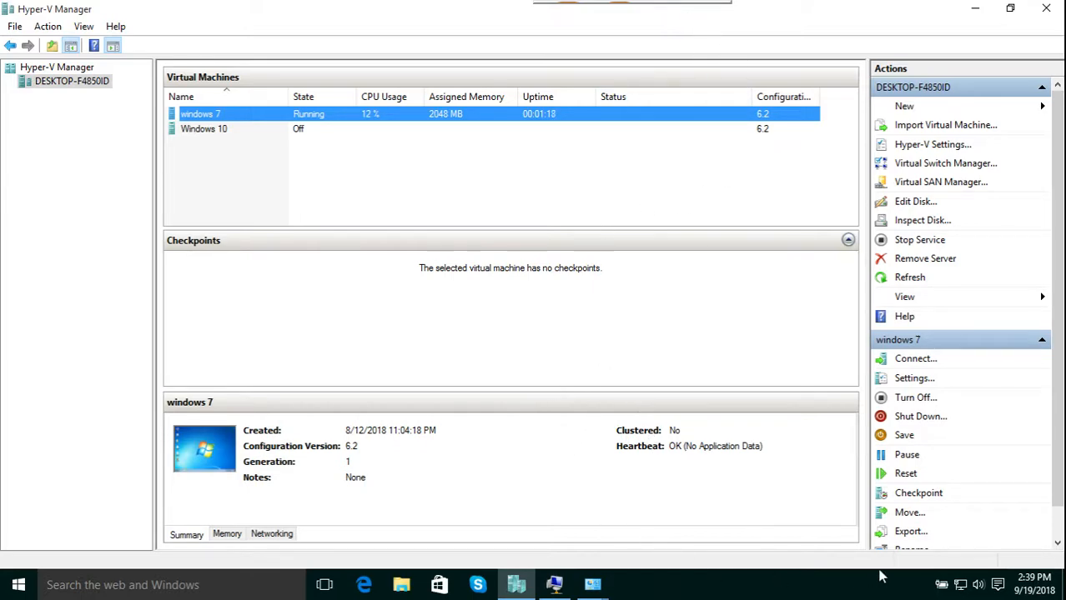
pyautogui.click(594, 587)
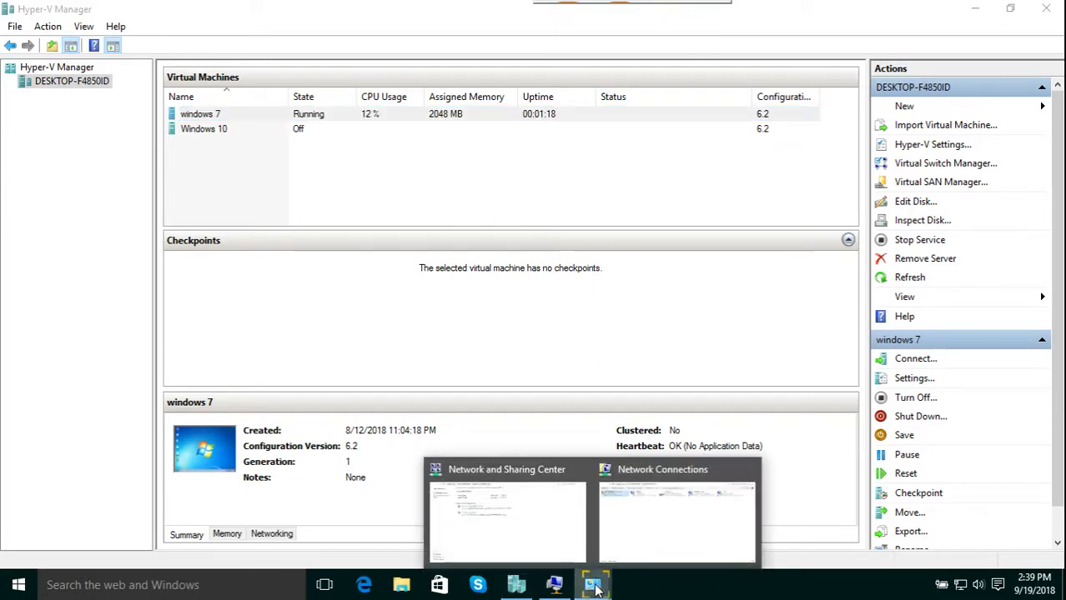
pyautogui.click(632, 542)
pyautogui.click(388, 257)
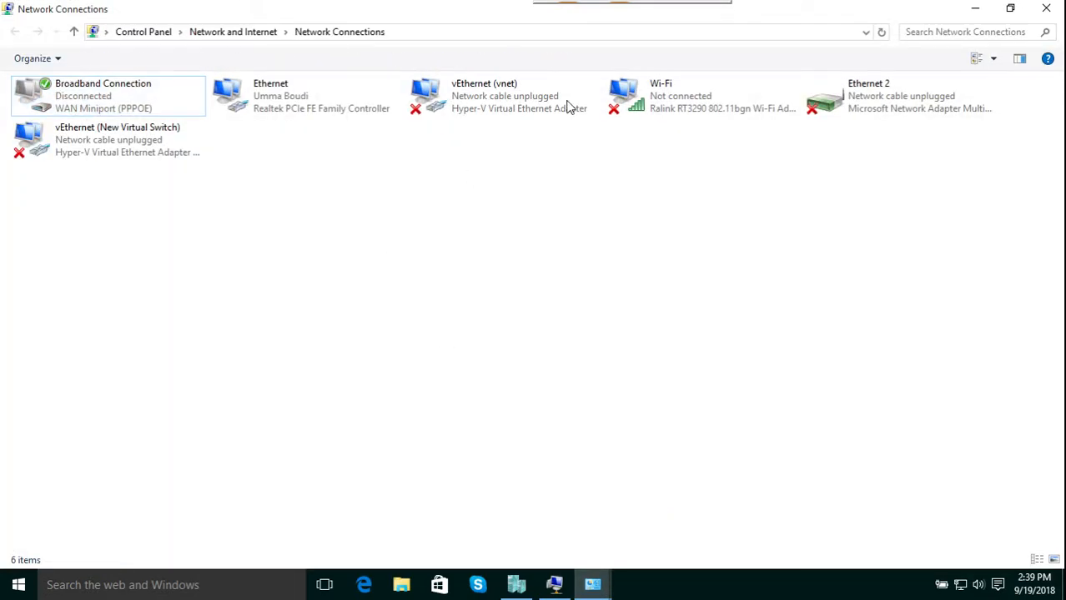
pyautogui.click(884, 32)
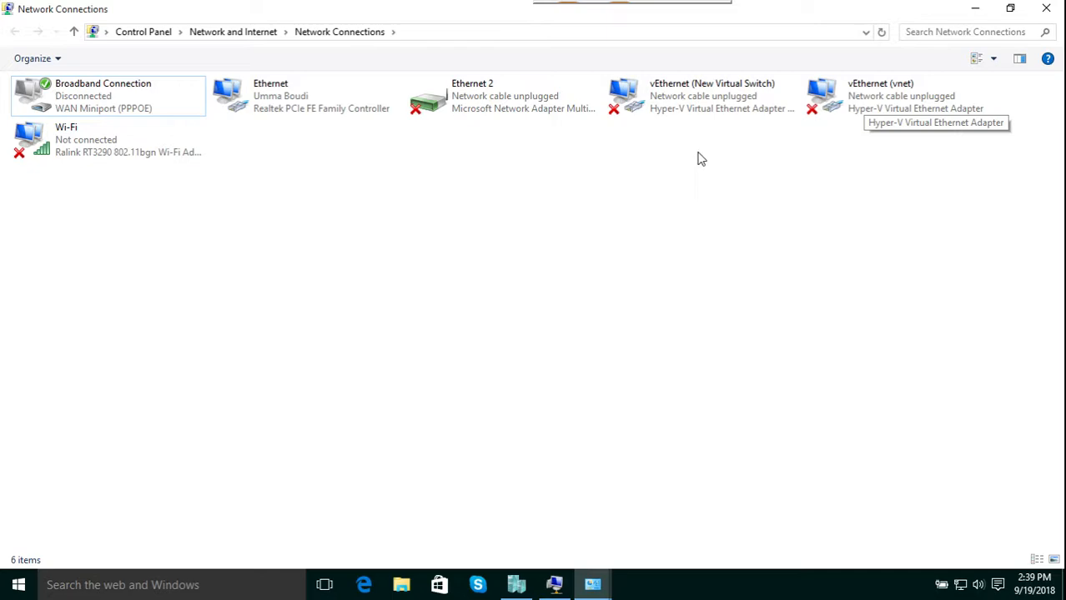
pyautogui.click(711, 96)
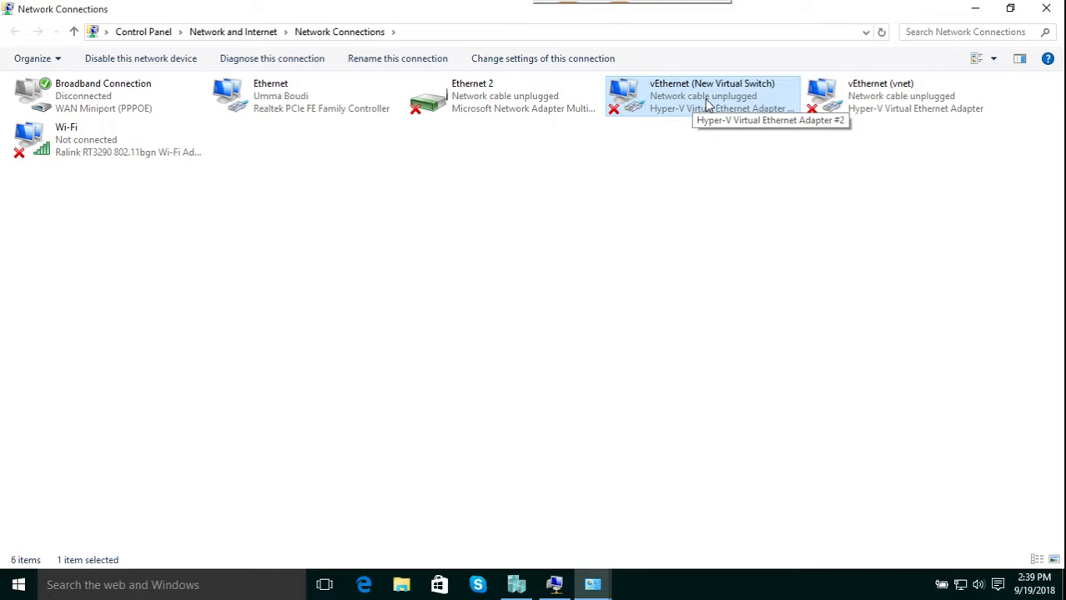
# Switch back to the windows 7 guest and check its Network and Sharing Center and advanced sharing settings
pyautogui.click(561, 588)
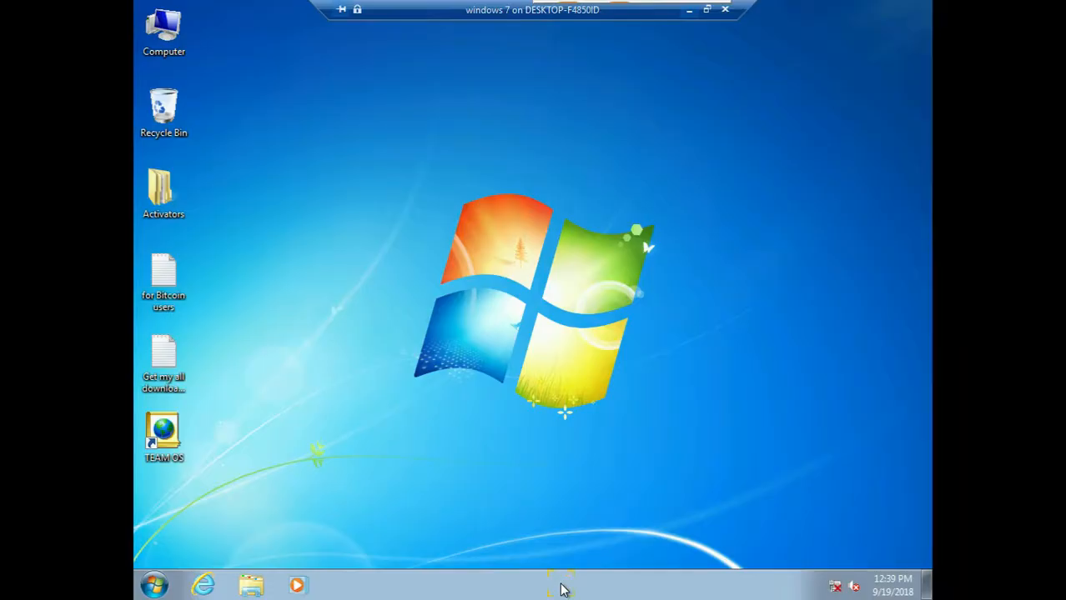
pyautogui.rightClick(834, 587)
pyautogui.click(820, 574)
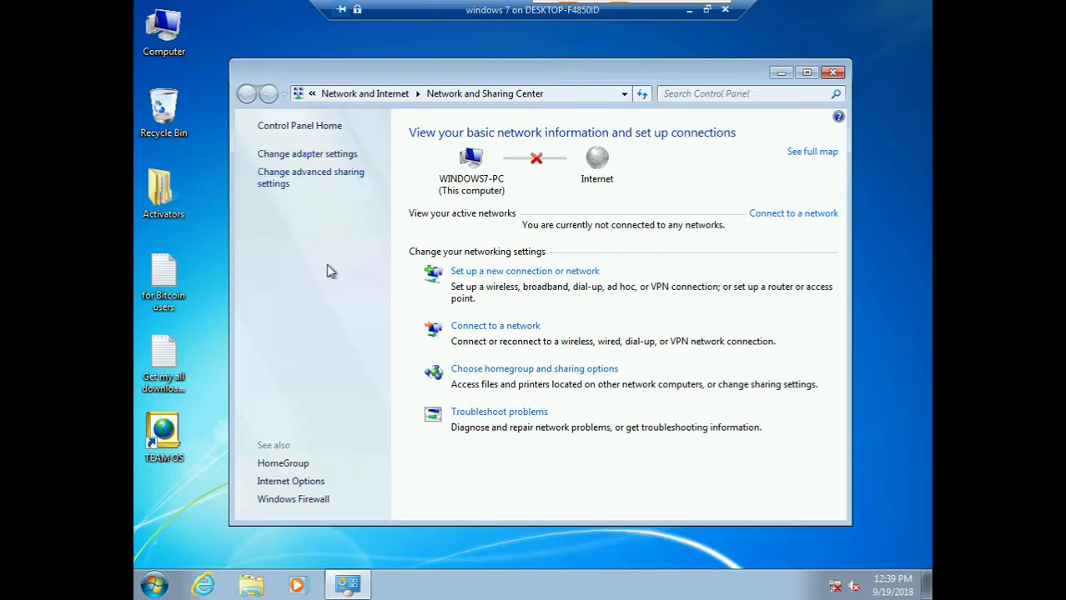
pyautogui.click(306, 174)
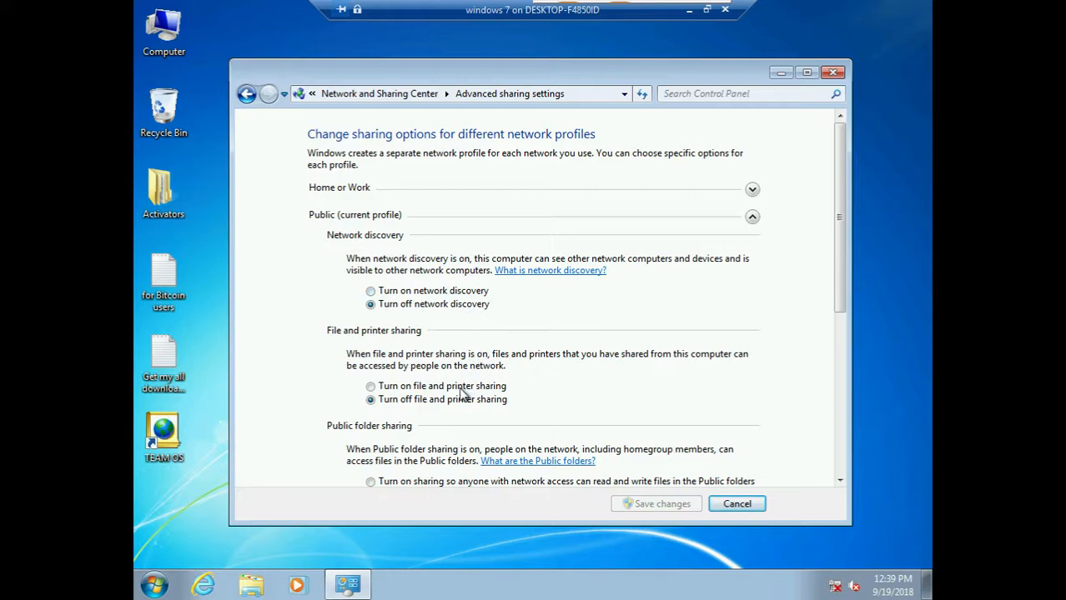
pyautogui.click(246, 95)
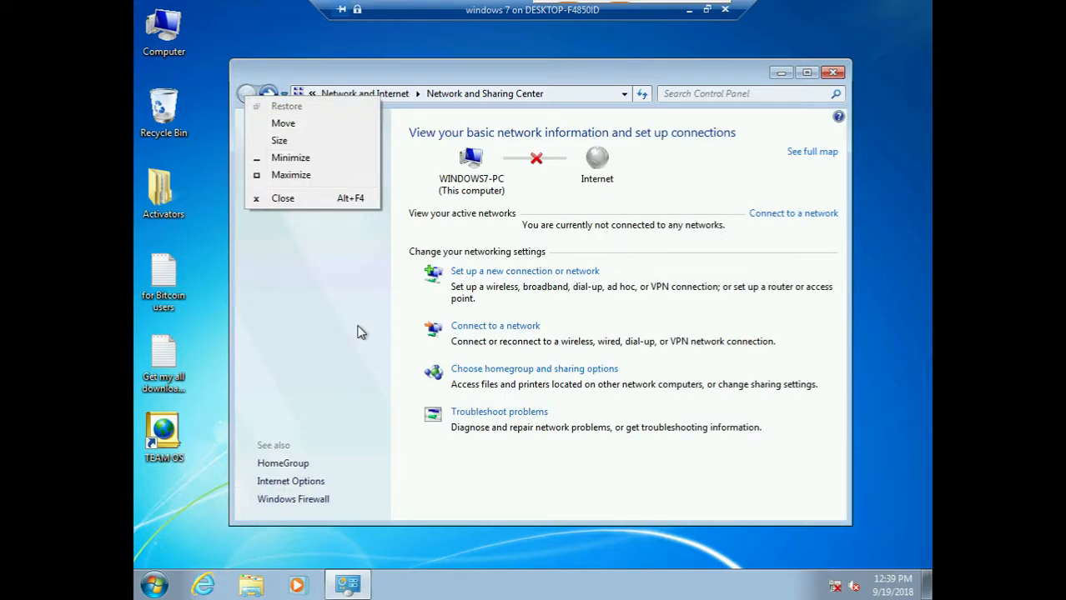
pyautogui.click(341, 314)
# Check the Local Area Connection in the guest's adapter settings, then close that window and minimize the guest
pyautogui.click(310, 156)
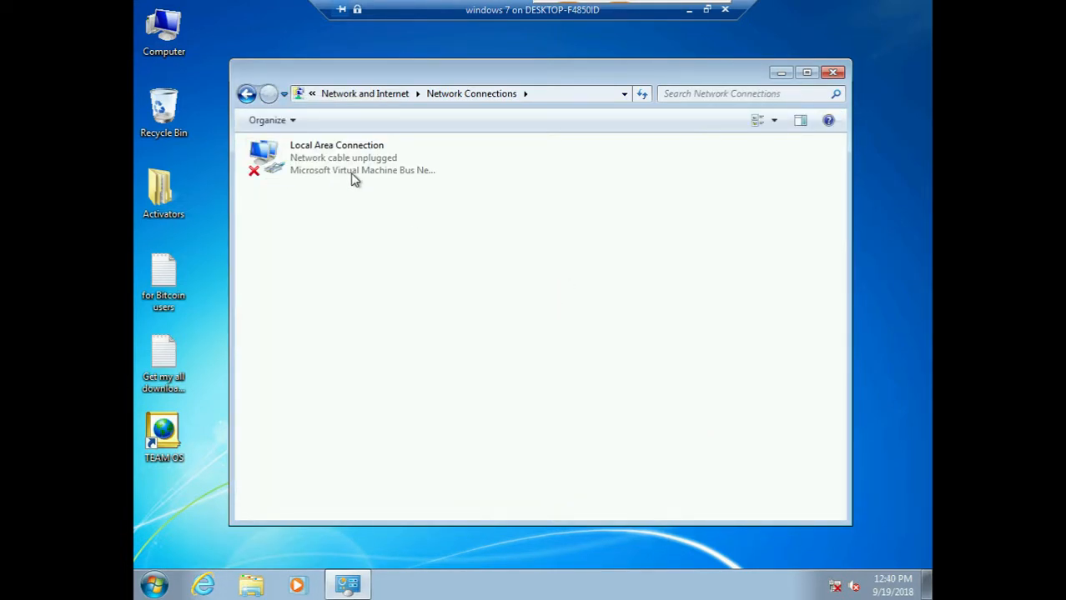
pyautogui.click(347, 167)
pyautogui.rightClick(343, 162)
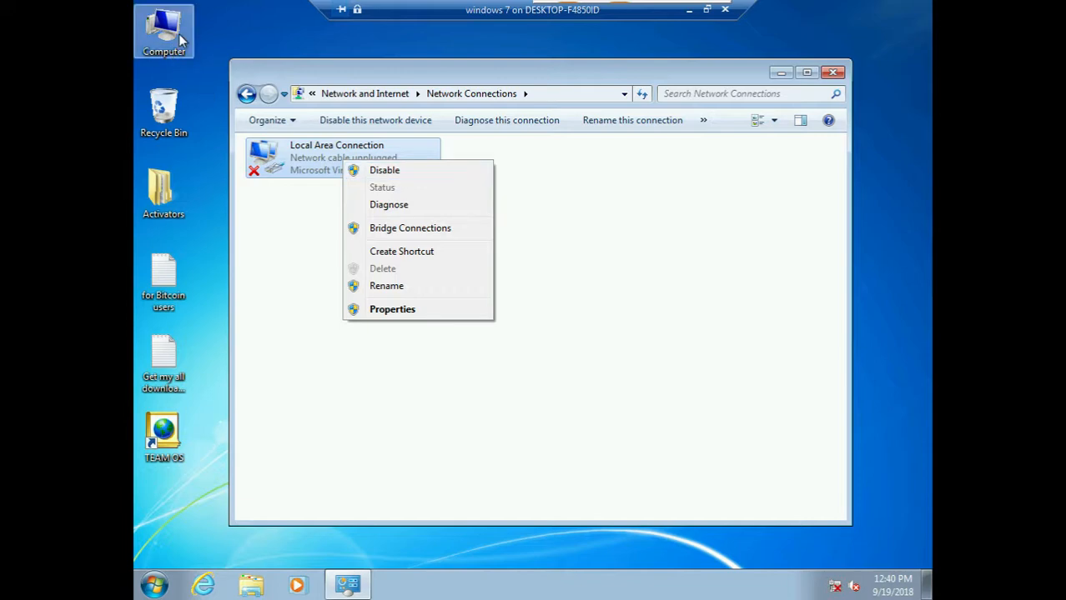
pyautogui.click(309, 273)
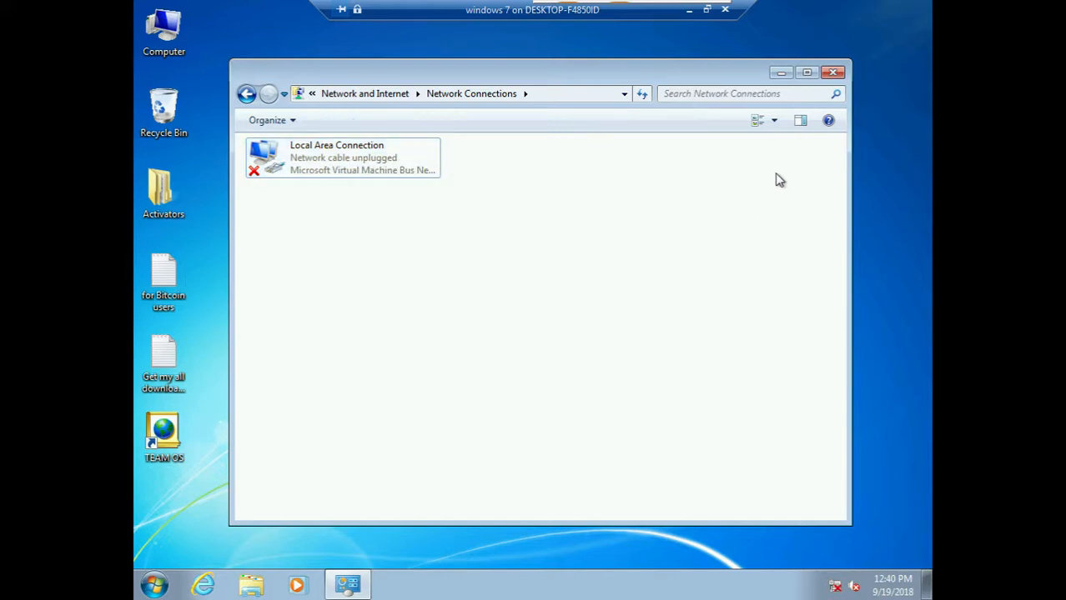
pyautogui.click(836, 74)
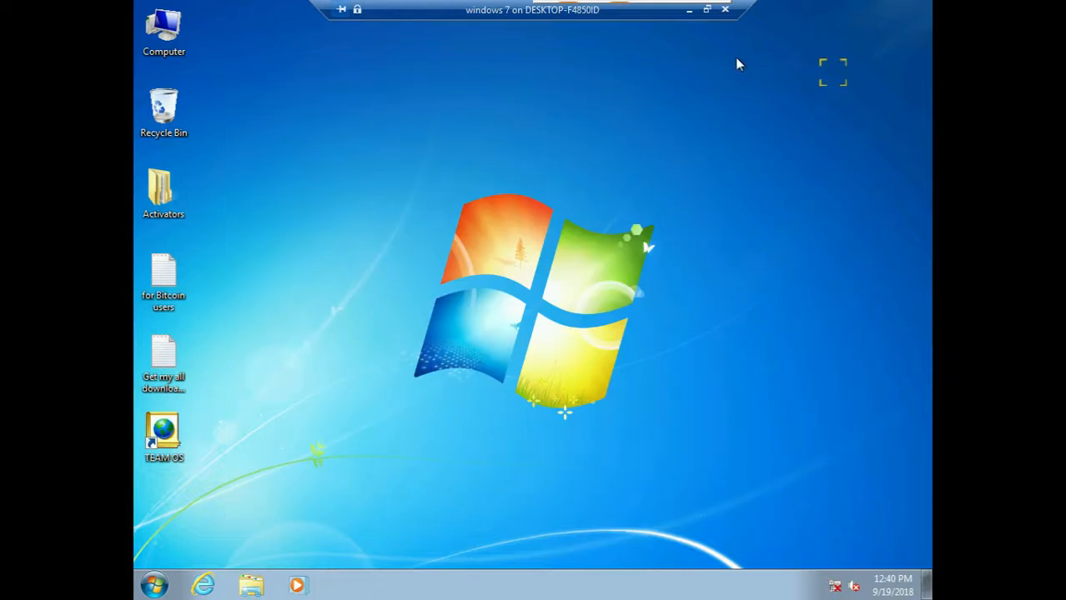
pyautogui.click(691, 14)
# Disable the vEthernet (vnet) adapter in the host's Network Connections
pyautogui.click(604, 267)
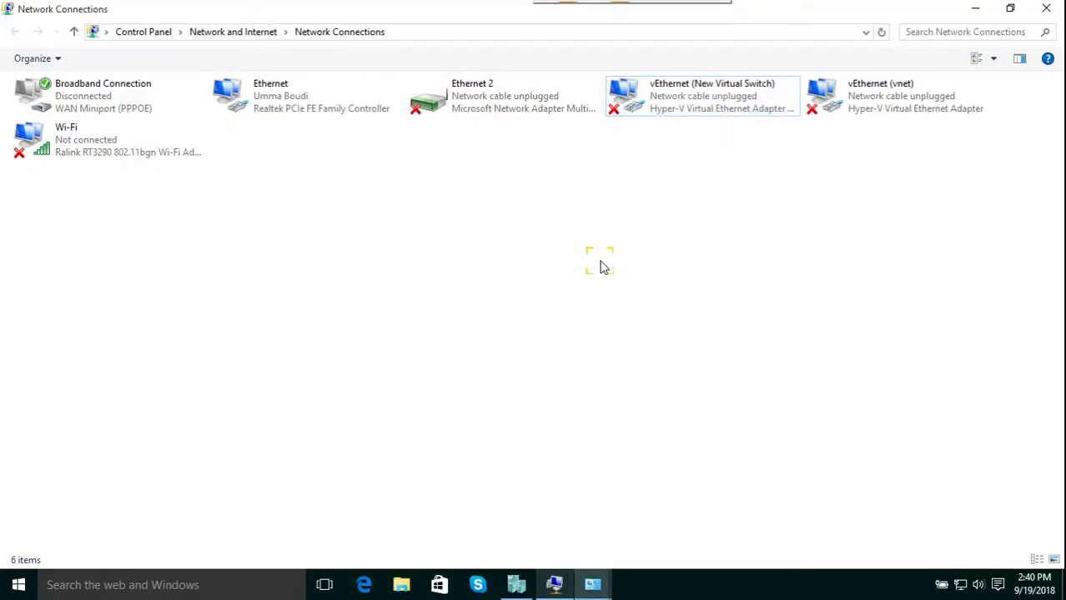
pyautogui.rightClick(501, 107)
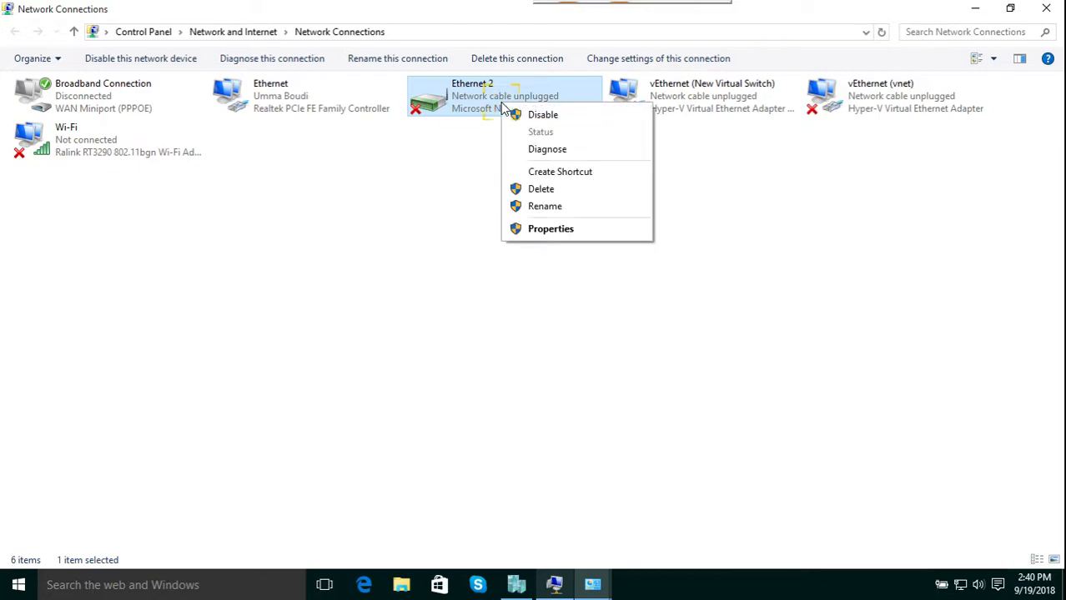
pyautogui.rightClick(690, 90)
pyautogui.rightClick(688, 90)
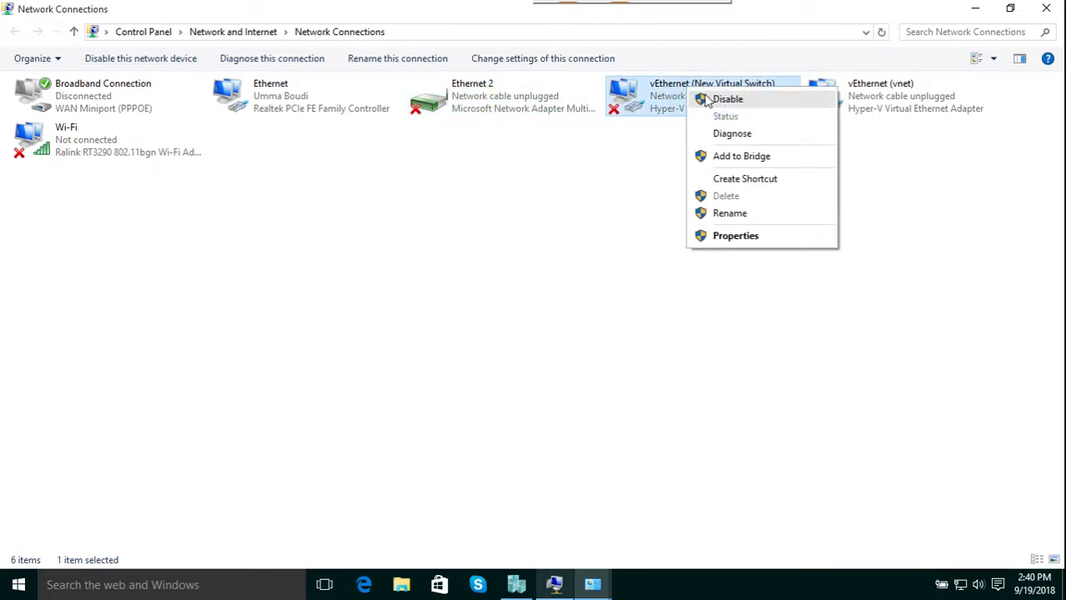
pyautogui.rightClick(909, 105)
pyautogui.rightClick(906, 101)
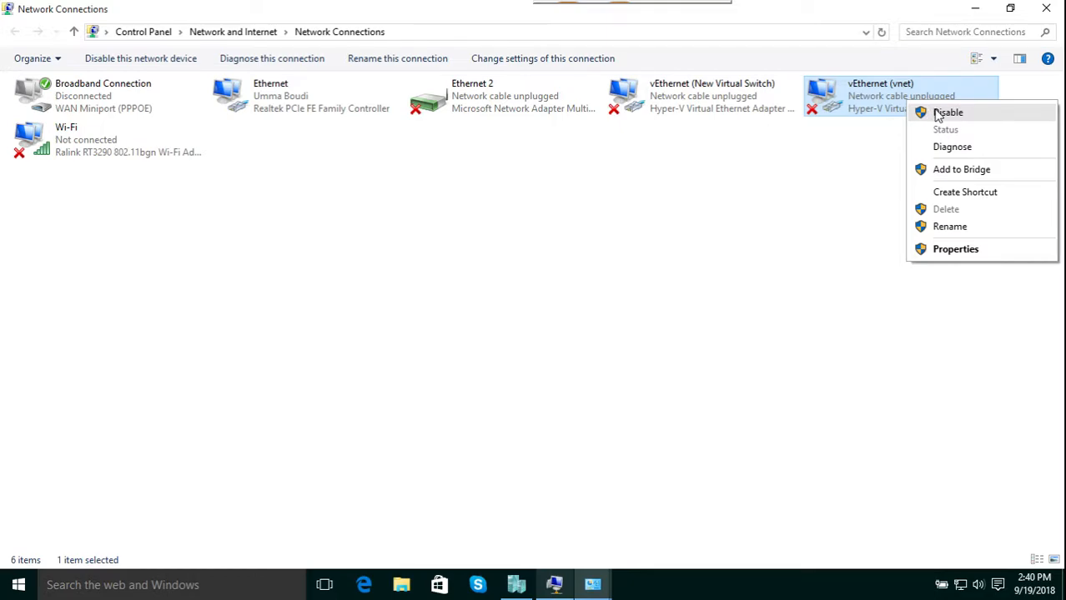
pyautogui.click(948, 113)
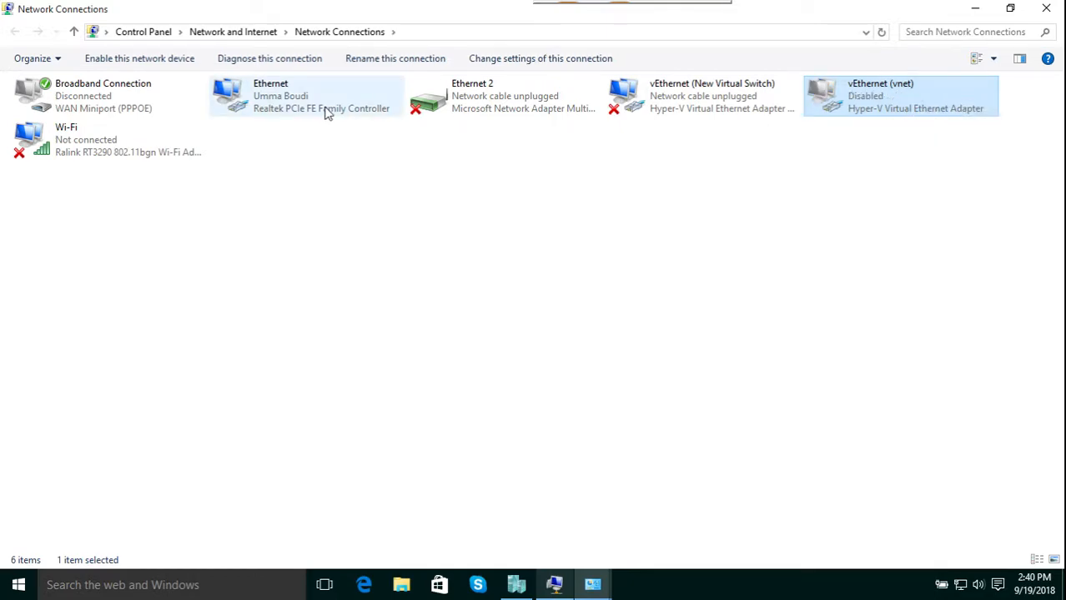
pyautogui.click(344, 281)
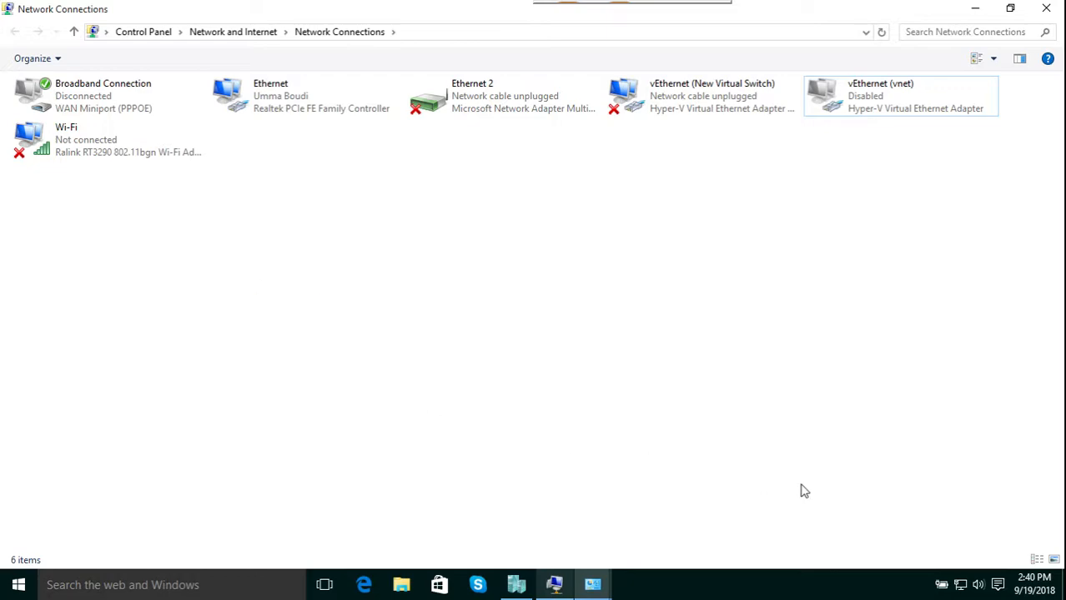
# Disable the host's Ethernet 2 adapter and enable it again
pyautogui.click(482, 94)
pyautogui.rightClick(479, 89)
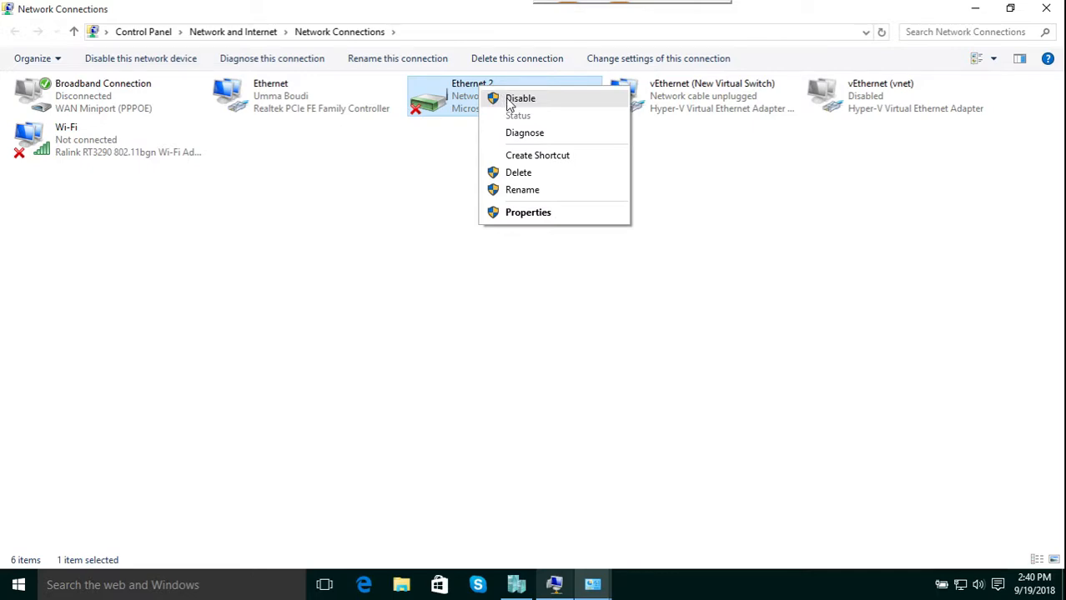
pyautogui.click(510, 100)
pyautogui.rightClick(496, 100)
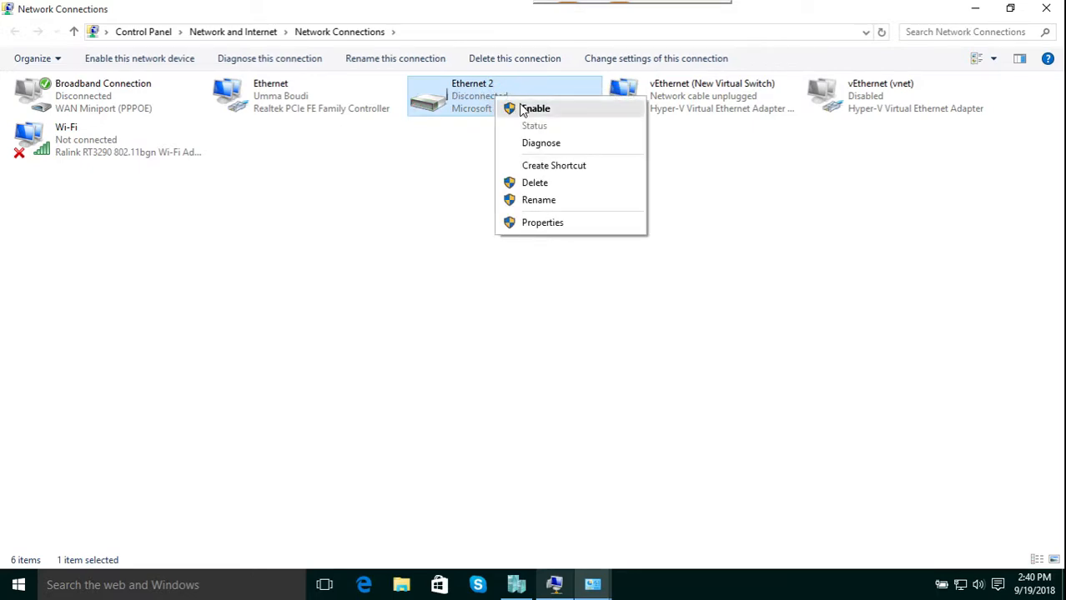
pyautogui.click(534, 108)
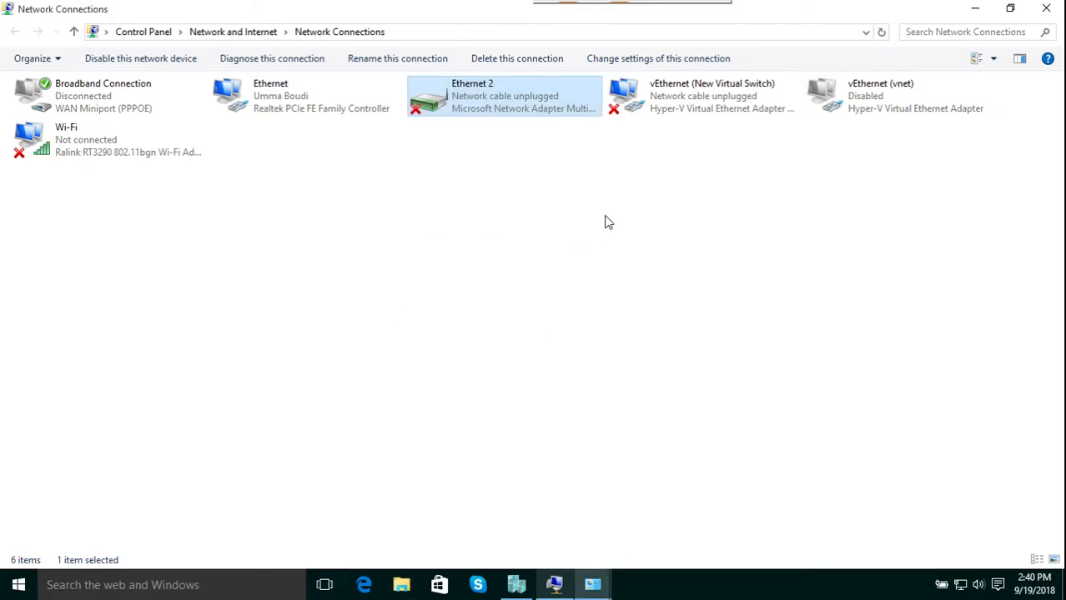
# Recheck the guest's network status in Network and Sharing Center, then minimize the guest and close the host's Network Connections
pyautogui.click(554, 585)
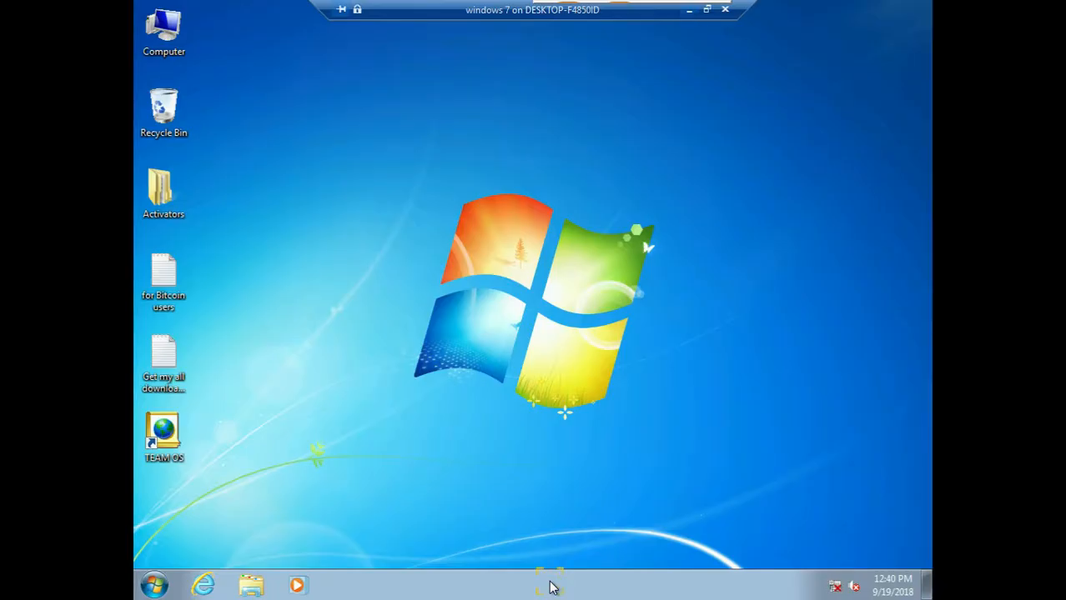
pyautogui.click(836, 585)
pyautogui.click(837, 554)
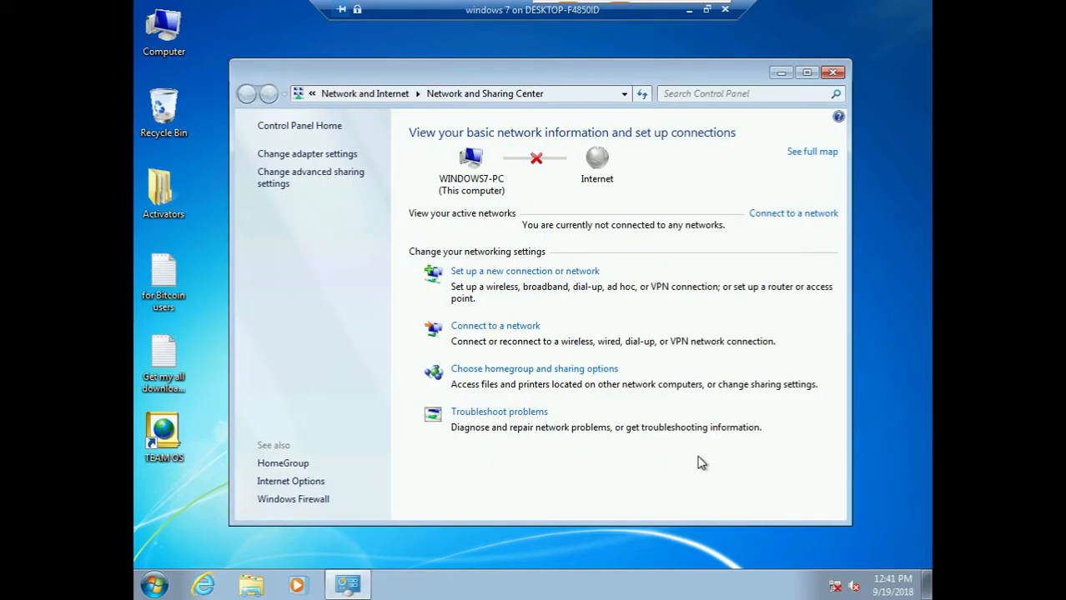
pyautogui.click(837, 74)
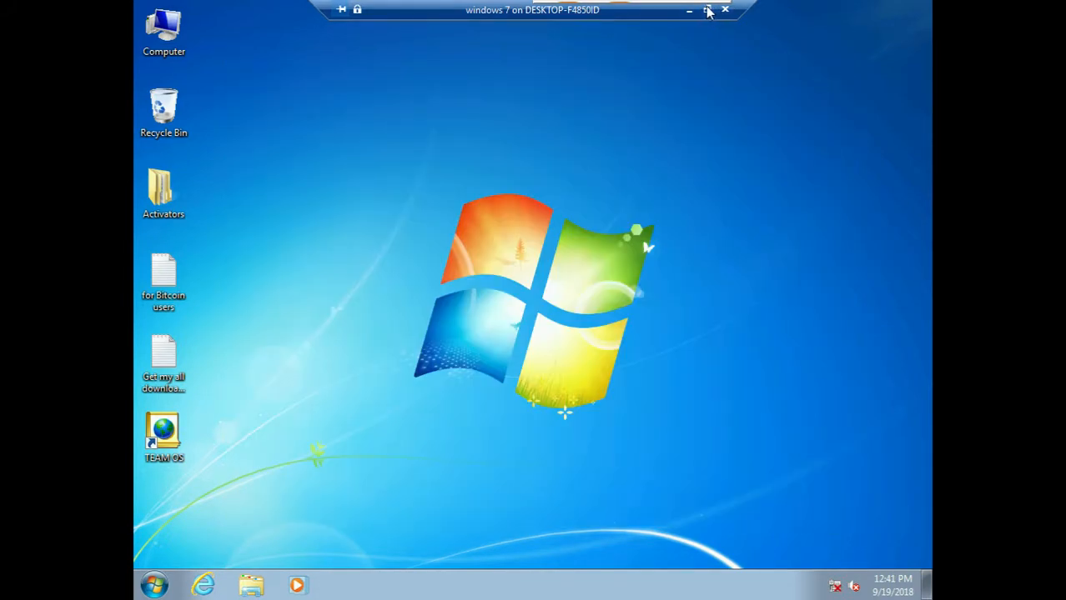
pyautogui.click(690, 12)
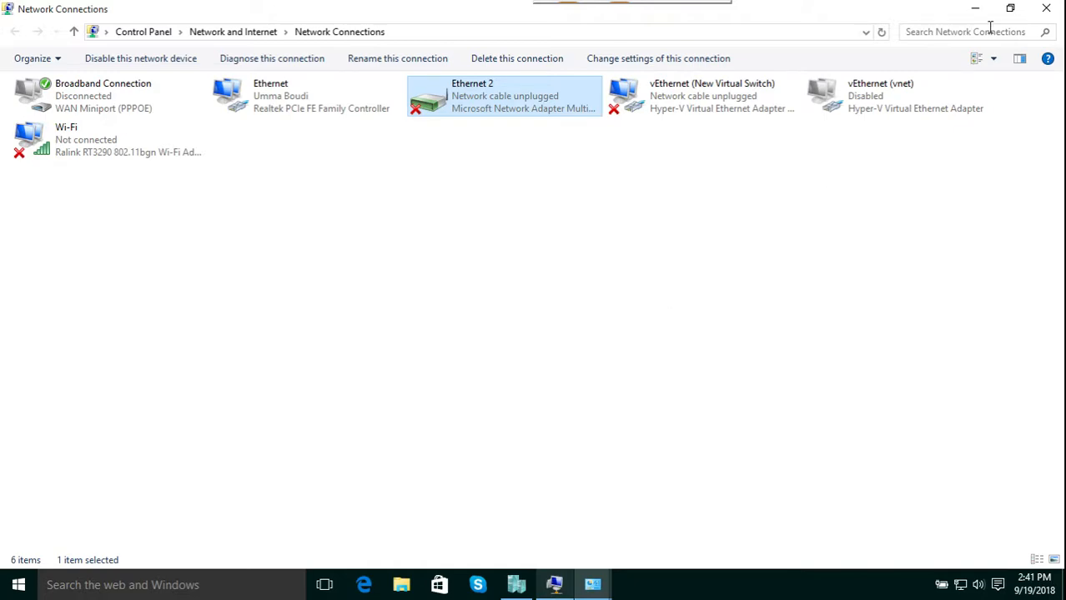
pyautogui.click(1046, 8)
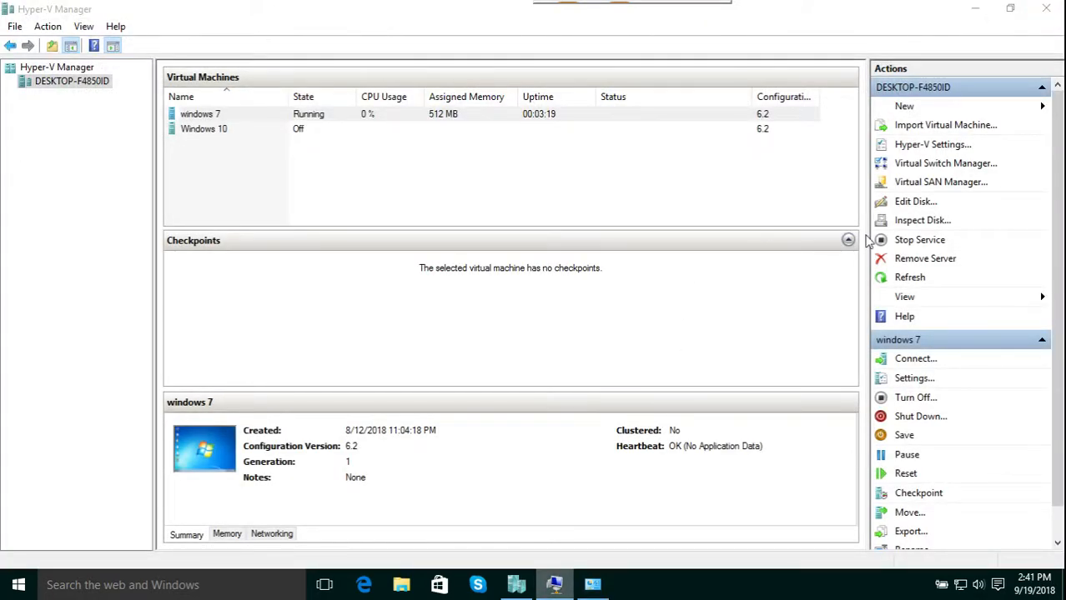
# Check the windows 7 virtual machine's network adapter settings and close them without changes
pyautogui.click(357, 114)
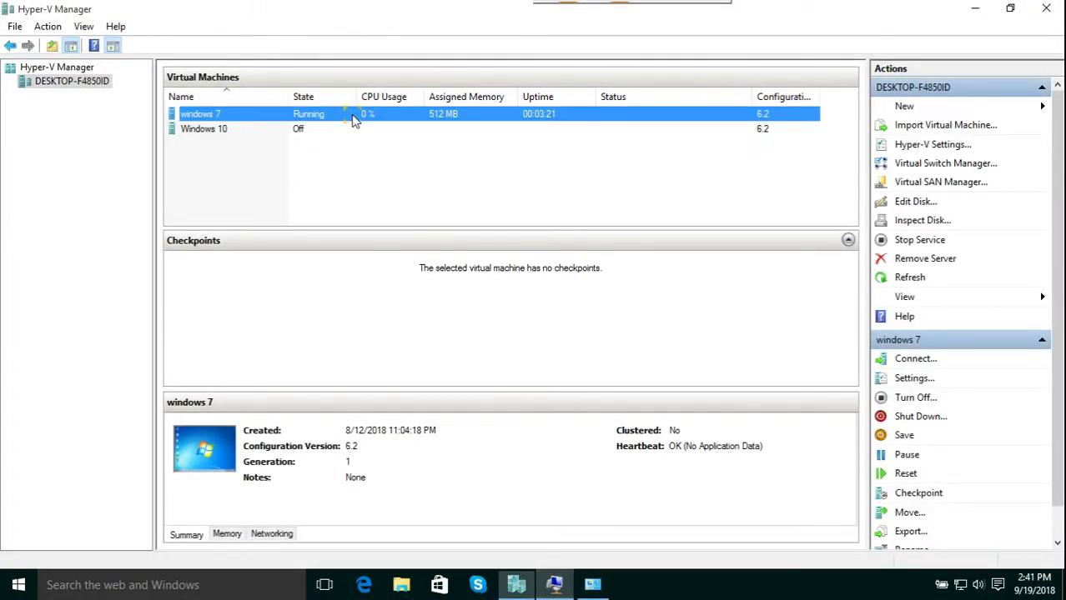
pyautogui.rightClick(524, 122)
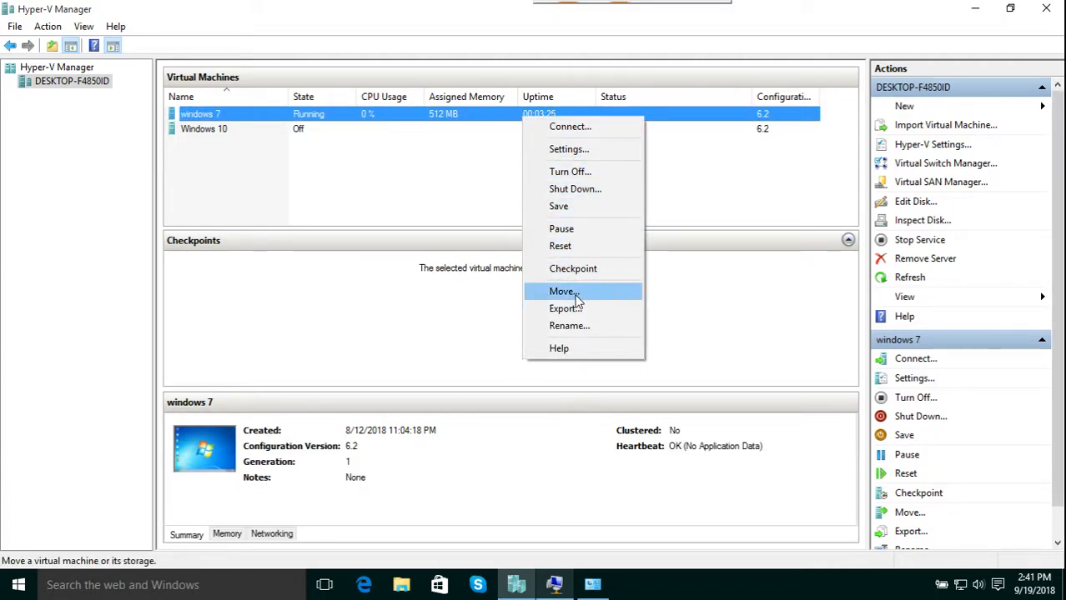
pyautogui.click(547, 148)
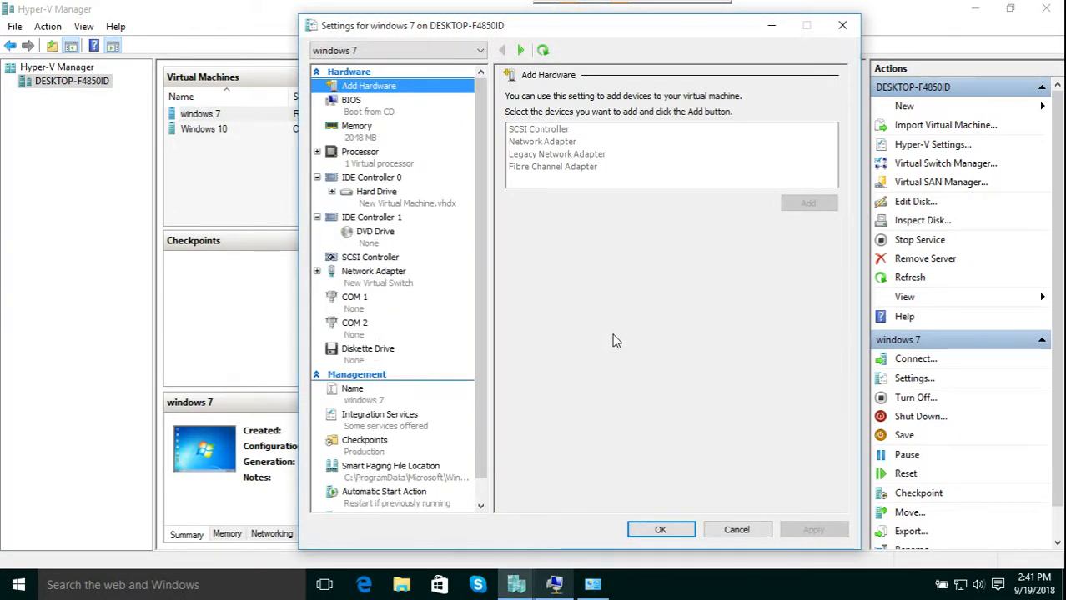
pyautogui.click(386, 282)
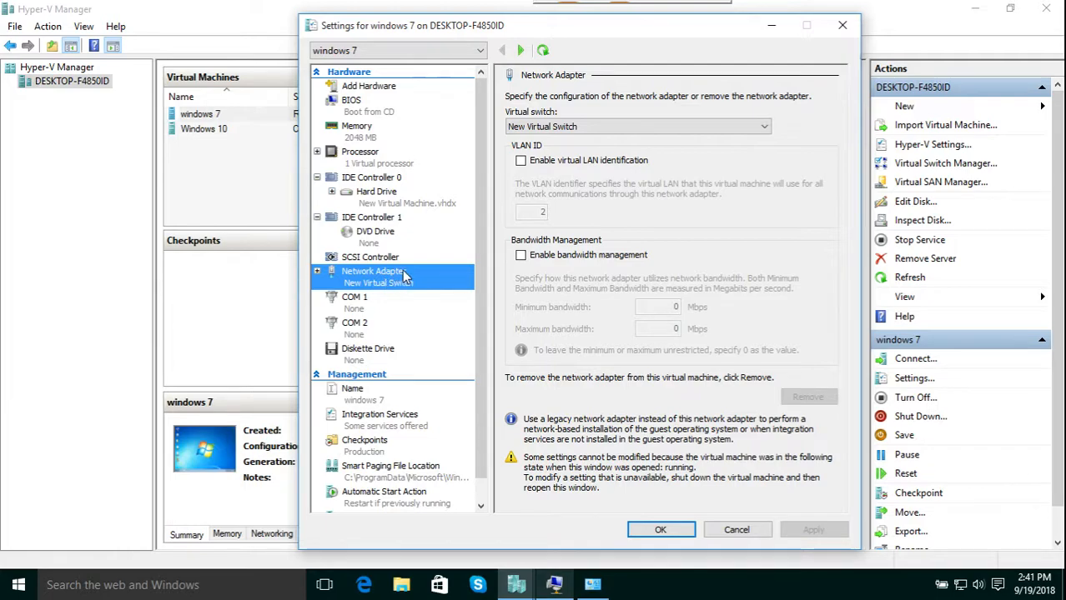
pyautogui.click(842, 25)
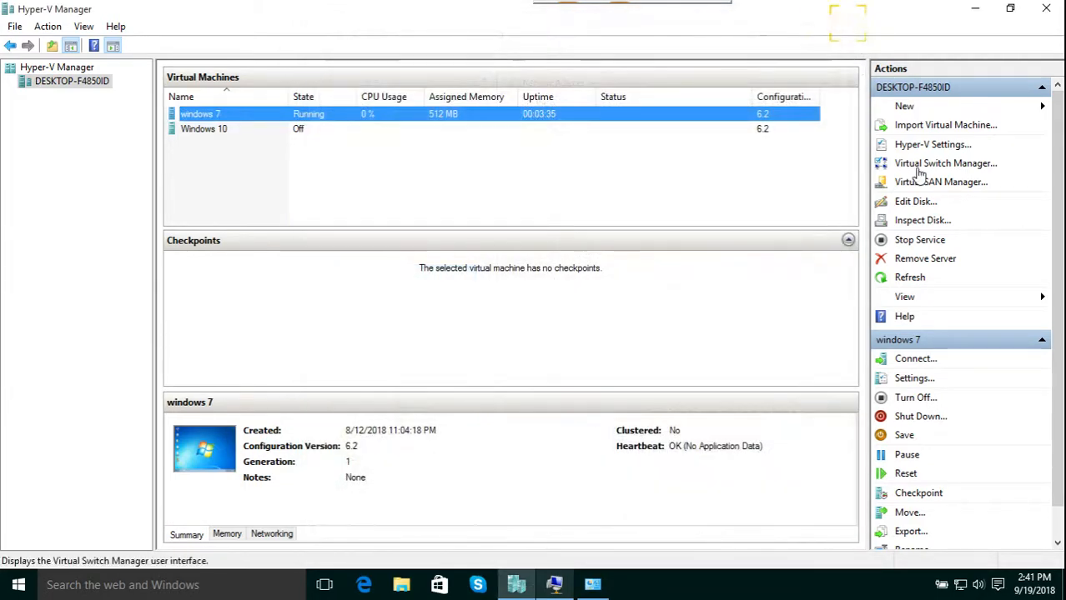
# Create an internal virtual switch with the default name New Virtual Switch and apply it
pyautogui.click(929, 166)
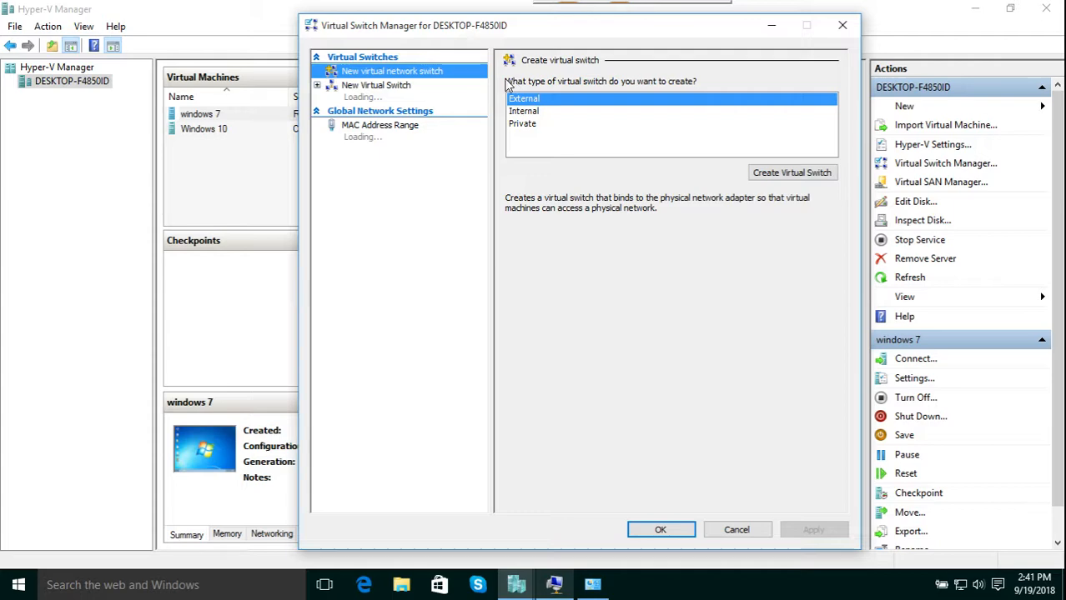
pyautogui.click(526, 111)
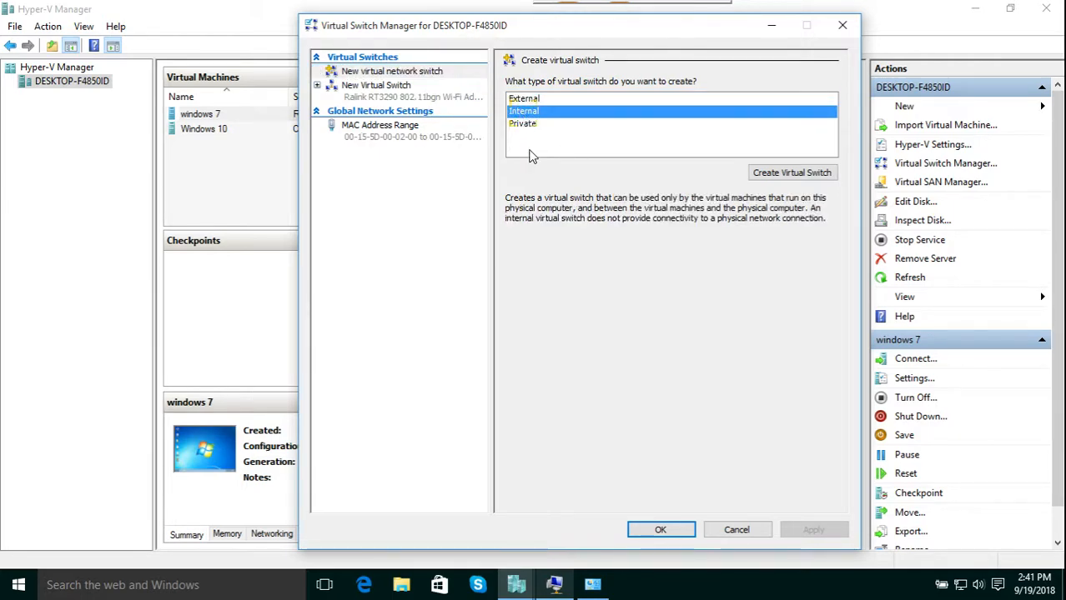
pyautogui.click(793, 173)
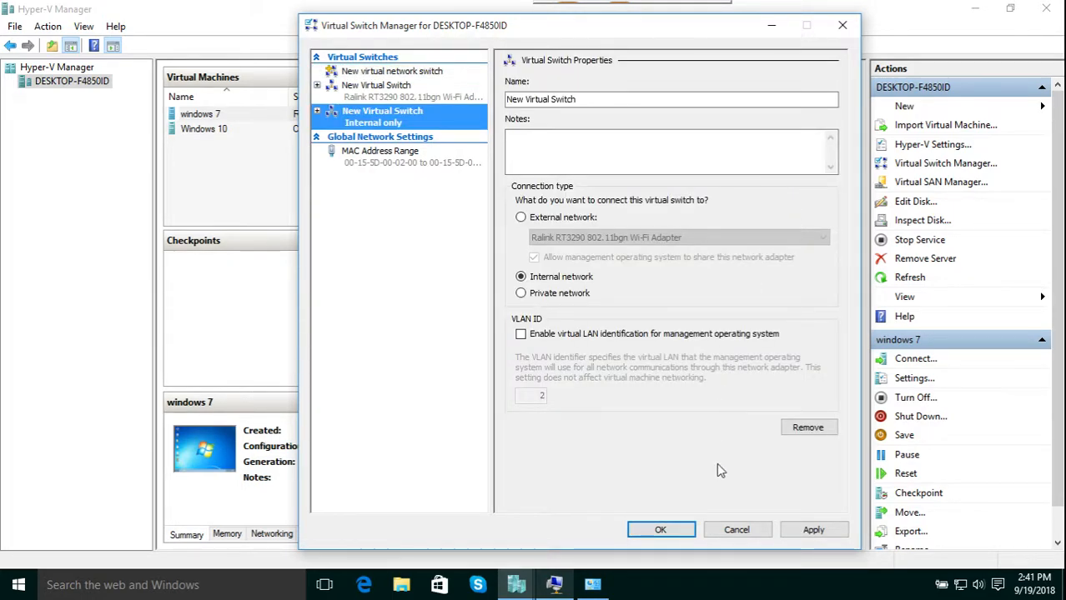
pyautogui.click(813, 531)
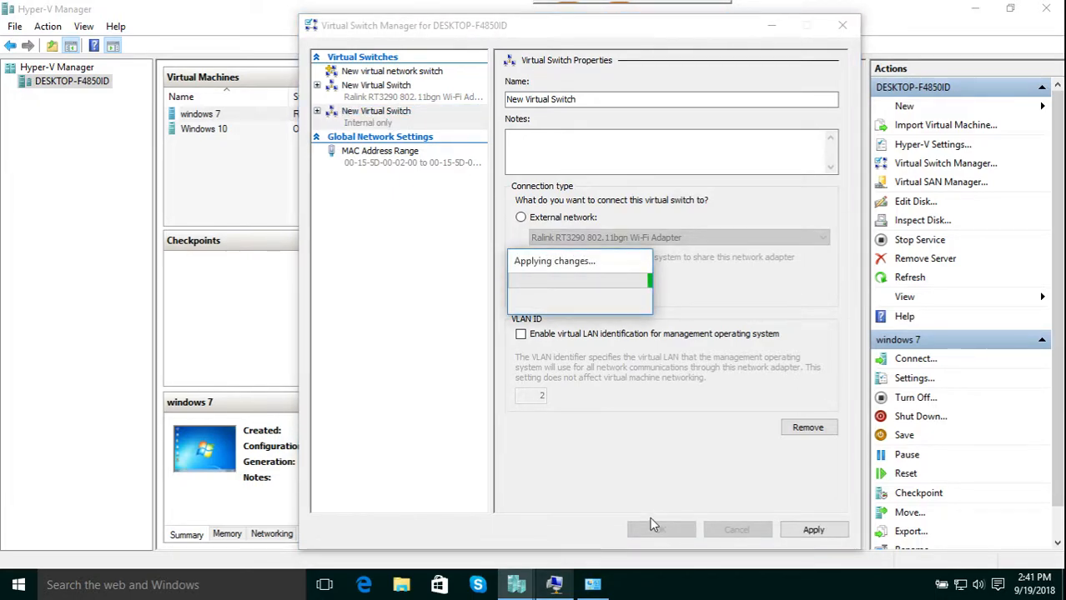
pyautogui.click(659, 531)
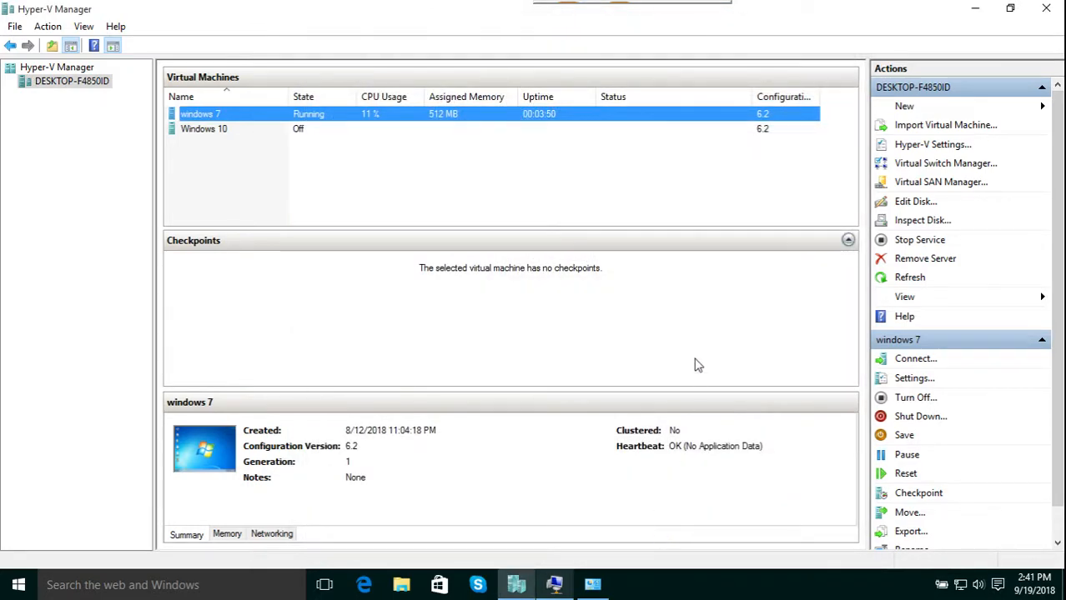
pyautogui.rightClick(423, 113)
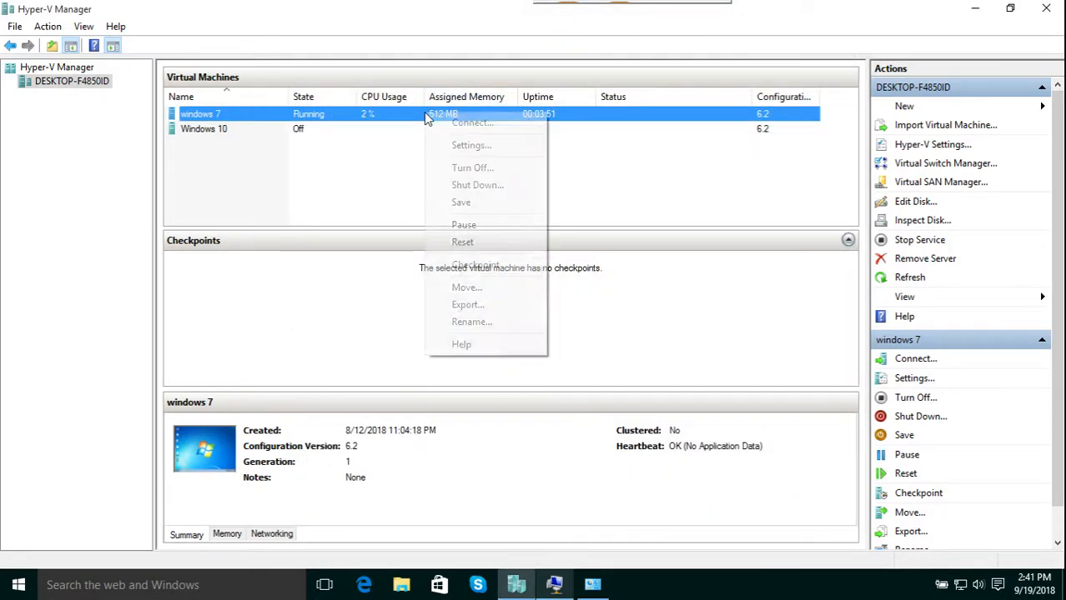
pyautogui.click(456, 150)
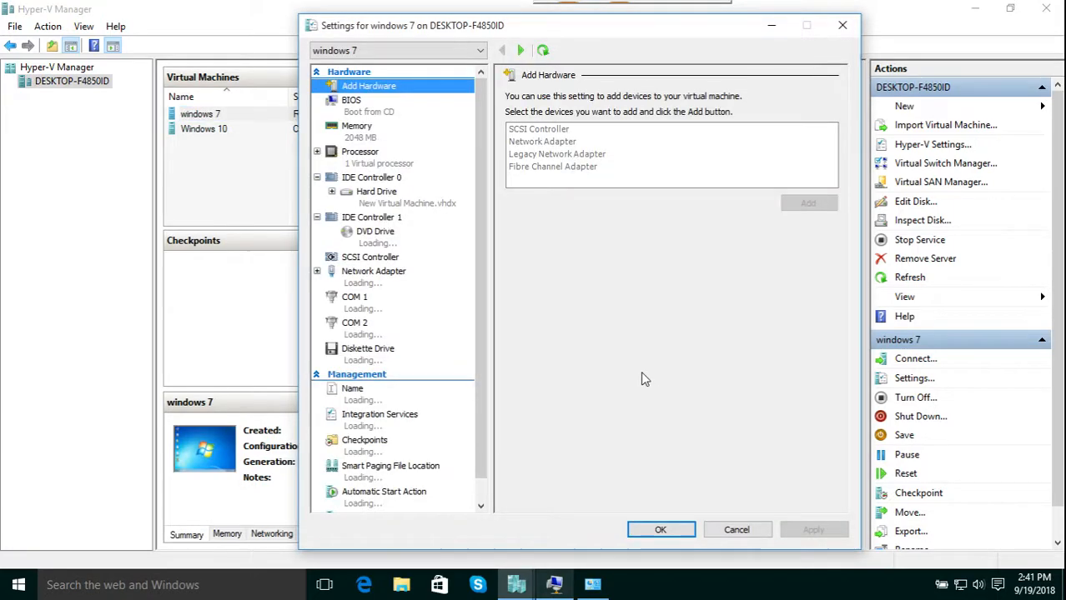
pyautogui.click(384, 235)
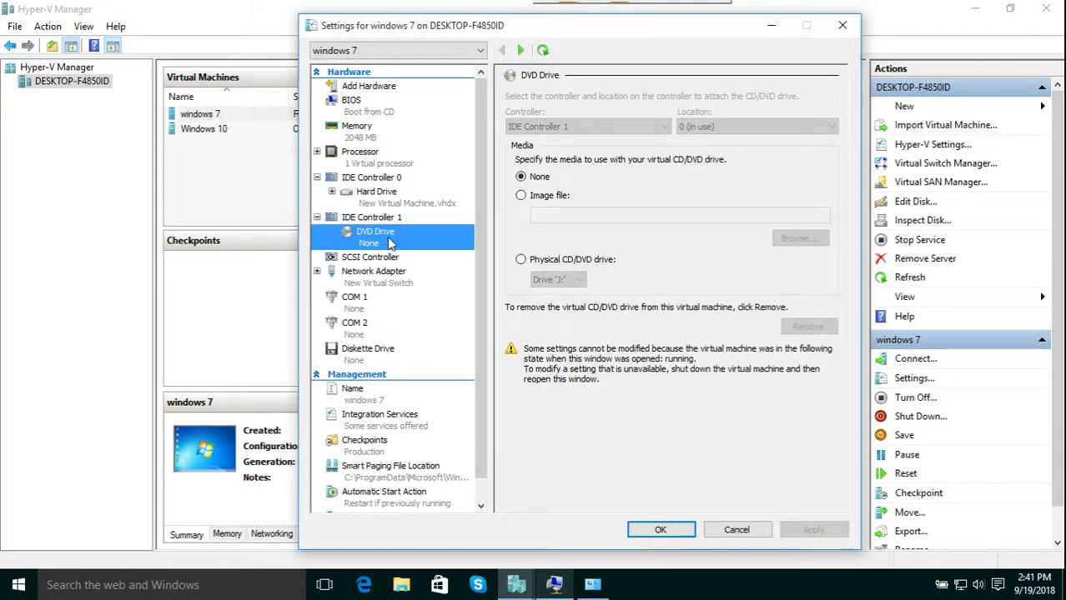
pyautogui.click(371, 277)
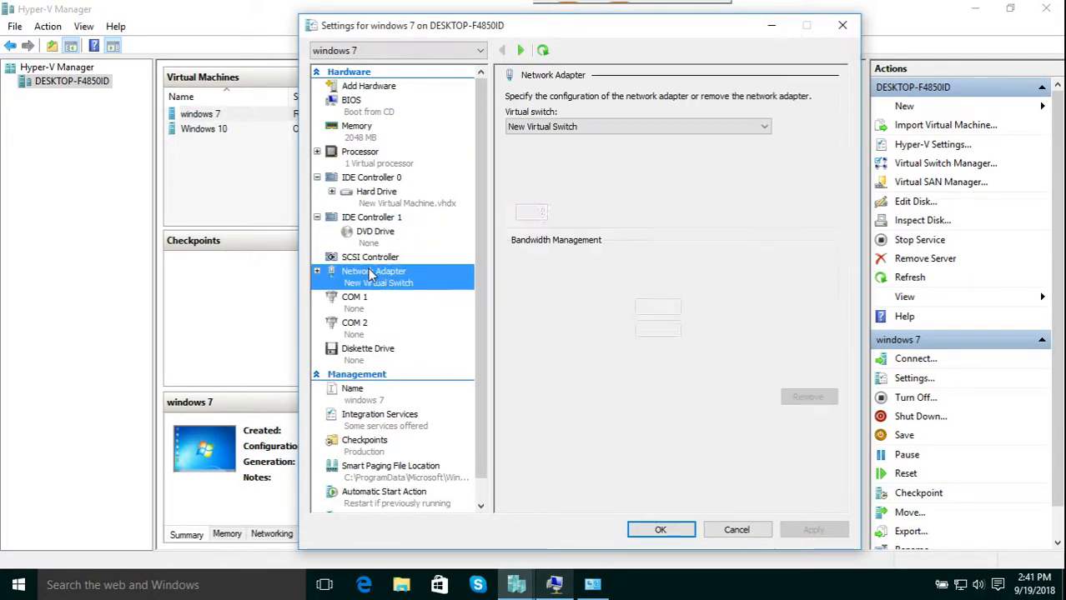
pyautogui.click(588, 129)
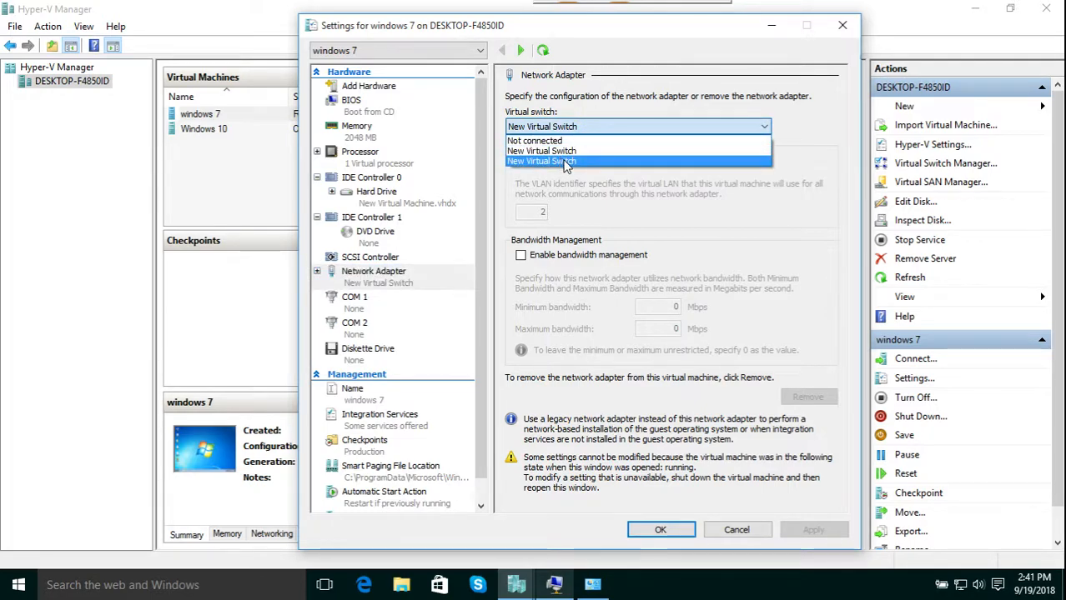
pyautogui.click(565, 161)
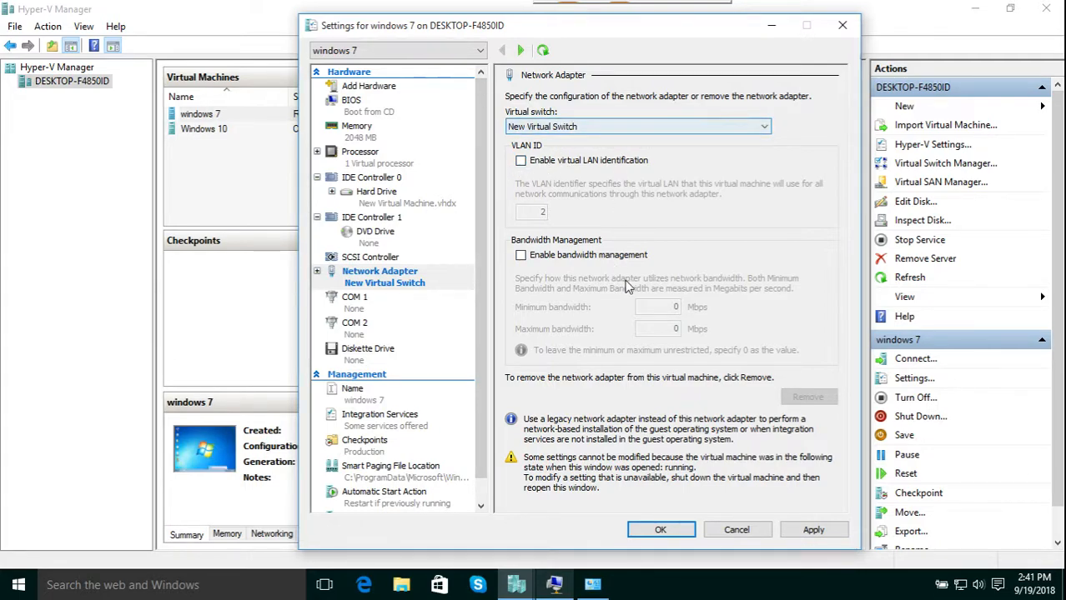
pyautogui.click(842, 29)
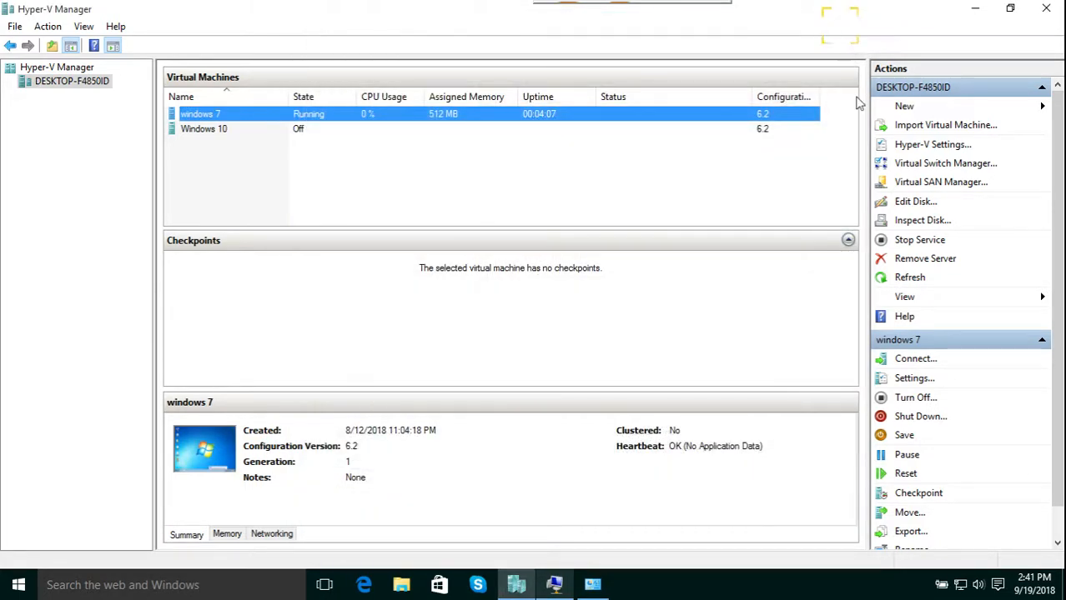
# Create another internal virtual switch named 222, apply it, and check that it is listed in Virtual Switch Manager
pyautogui.click(935, 164)
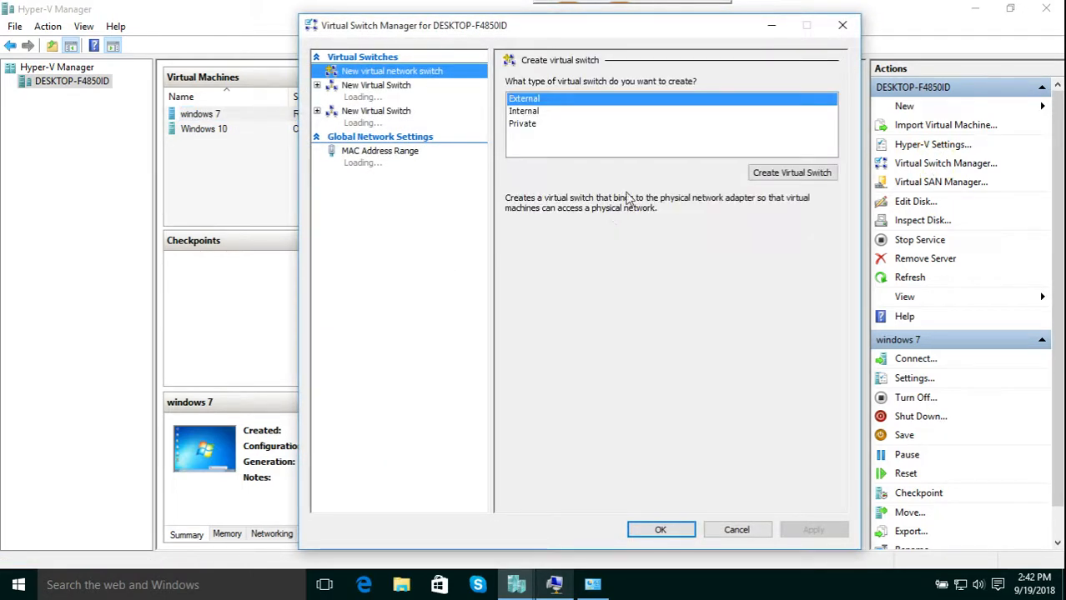
pyautogui.click(526, 112)
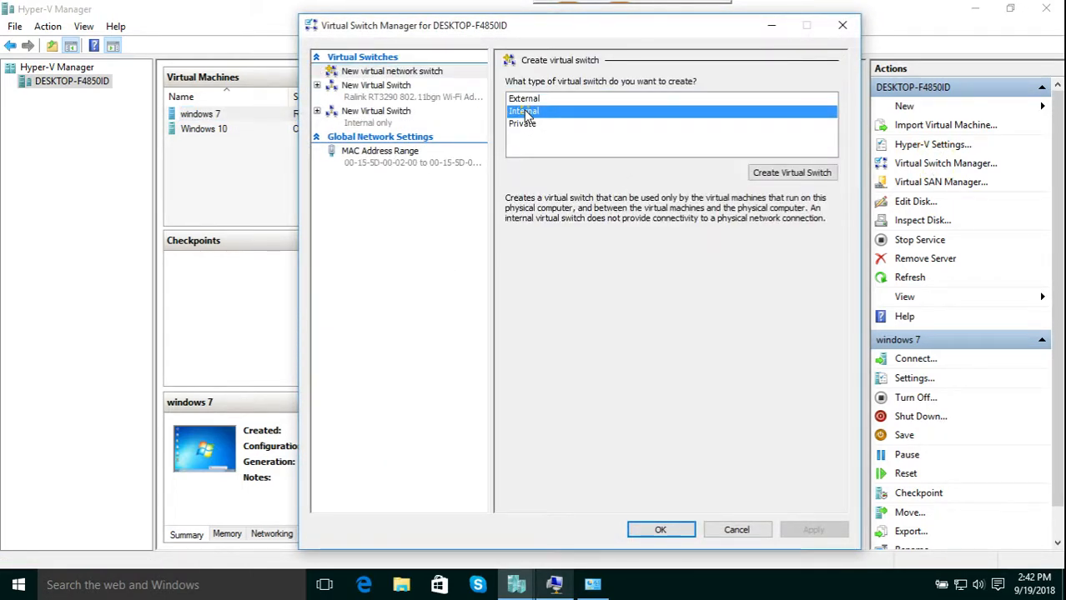
pyautogui.click(791, 173)
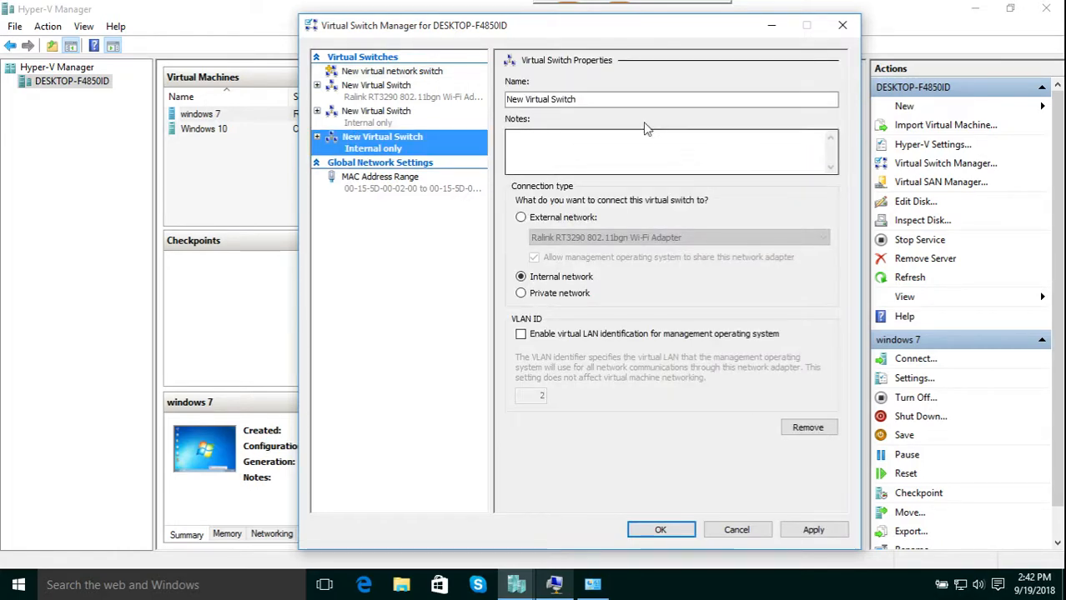
pyautogui.moveTo(601, 100); pyautogui.dragTo(483, 100)
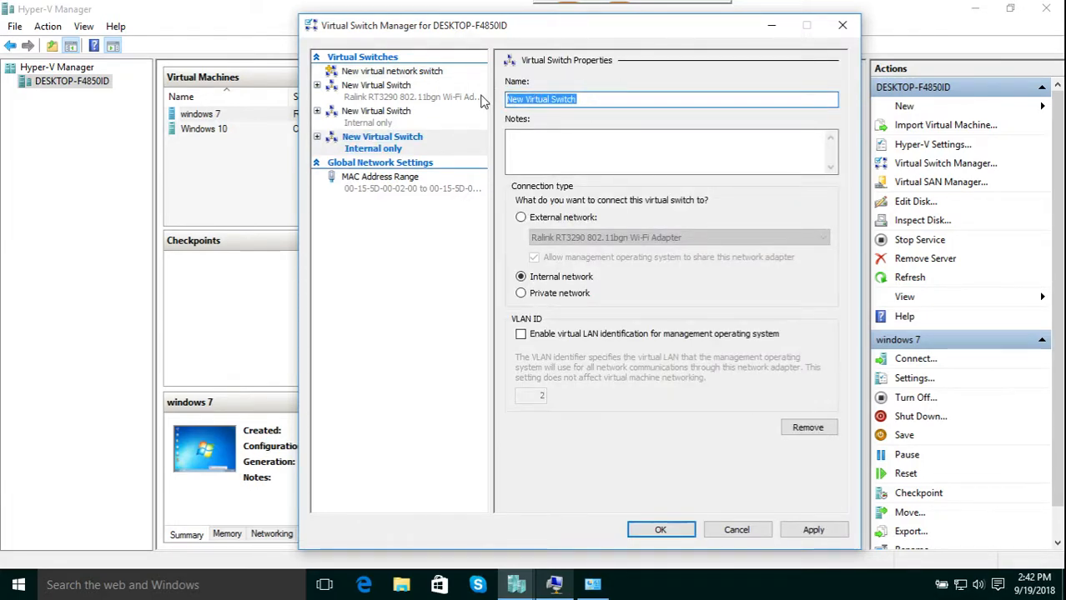
pyautogui.write('222')
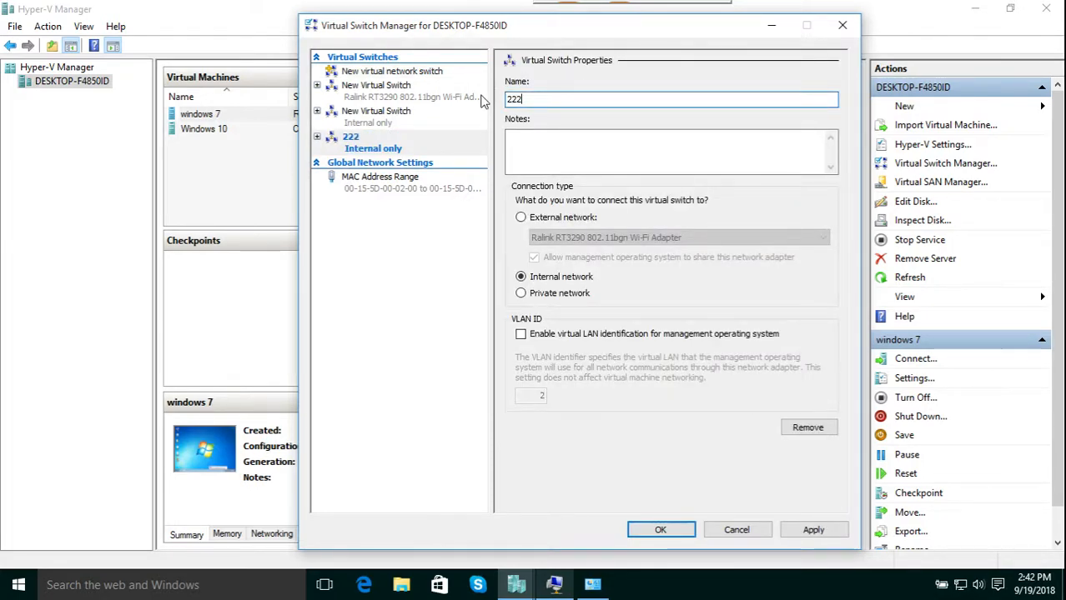
pyautogui.click(813, 529)
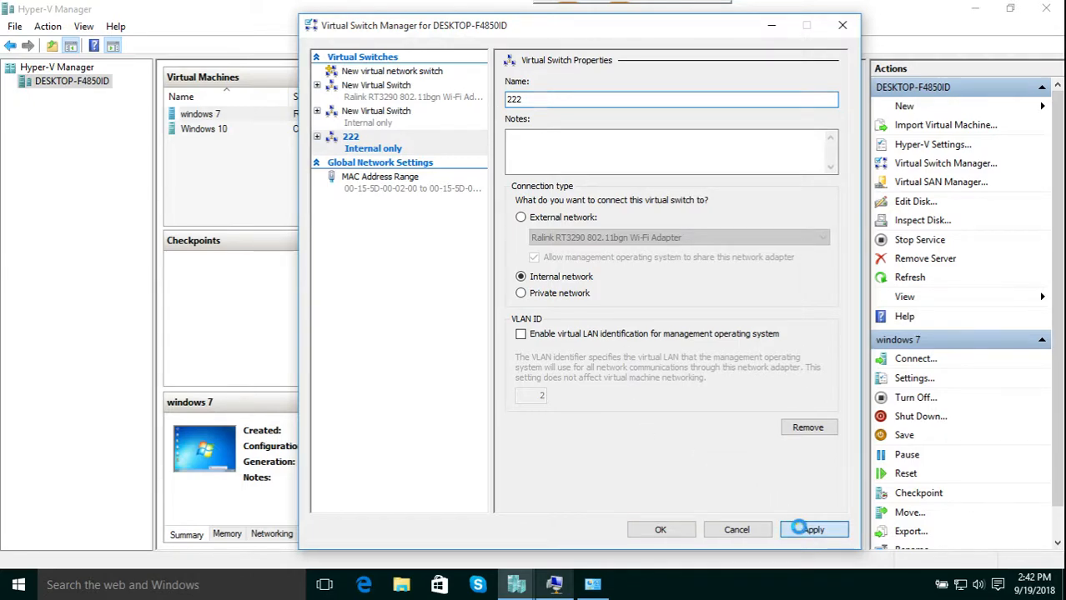
pyautogui.click(658, 531)
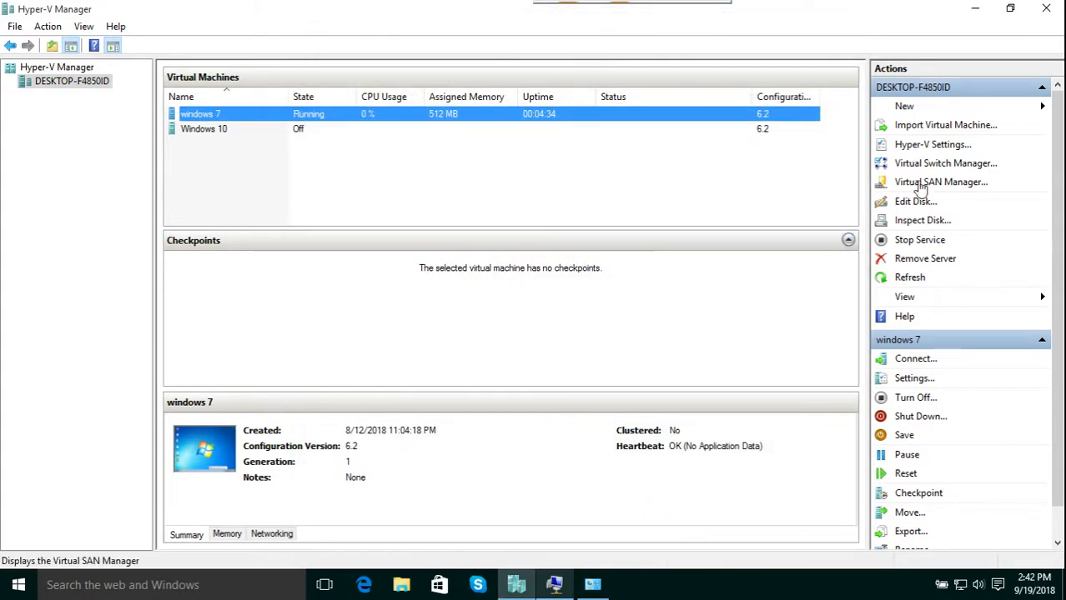
pyautogui.click(941, 165)
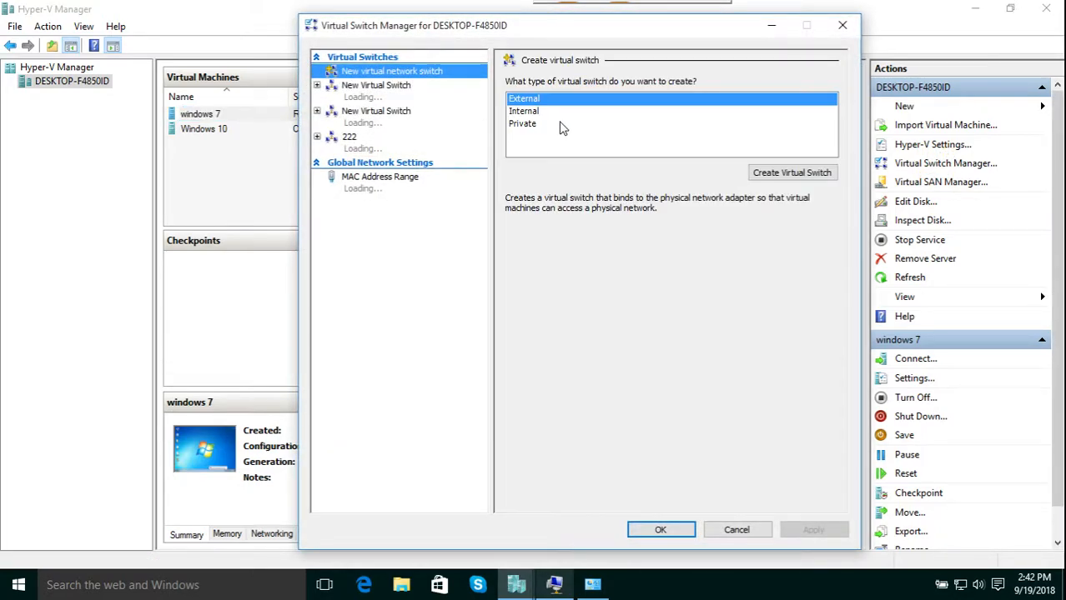
pyautogui.click(844, 26)
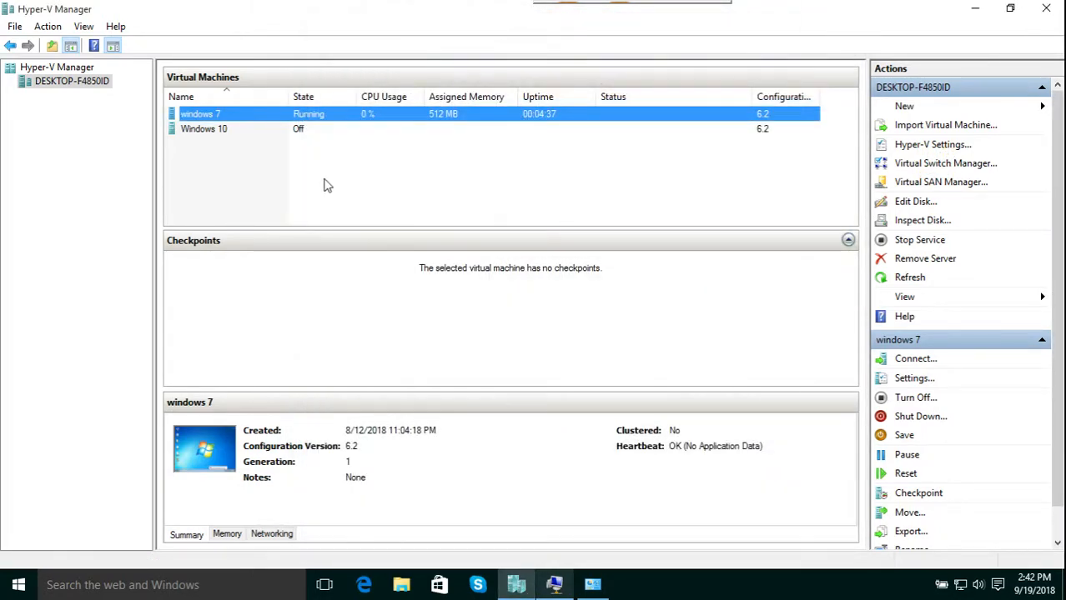
# Connect the windows 7 virtual machine's network adapter to the virtual switch 222 and apply the settings
pyautogui.rightClick(308, 119)
pyautogui.click(337, 143)
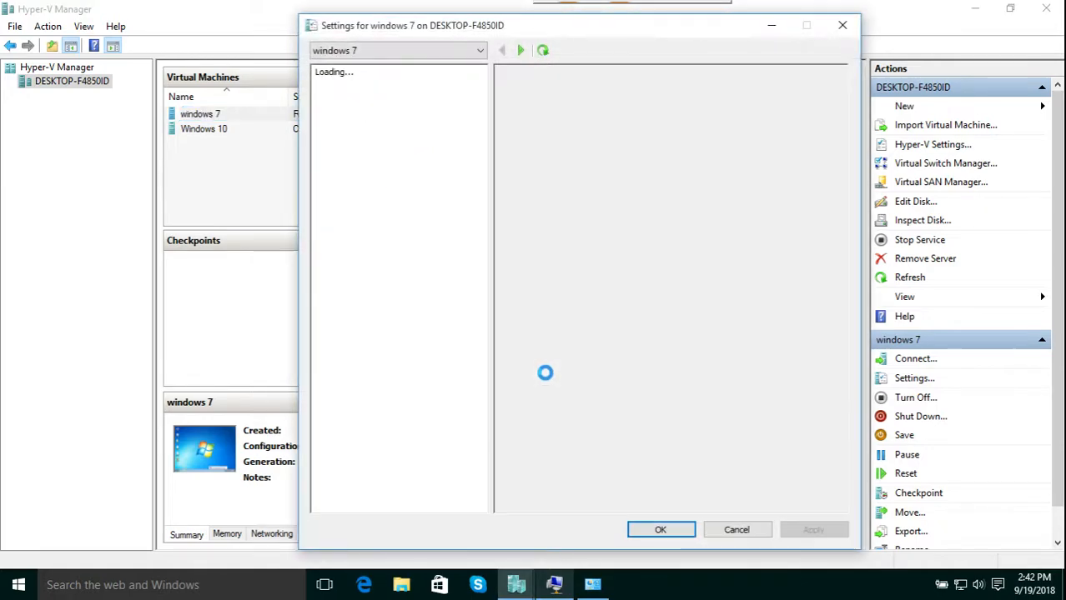
pyautogui.click(559, 589)
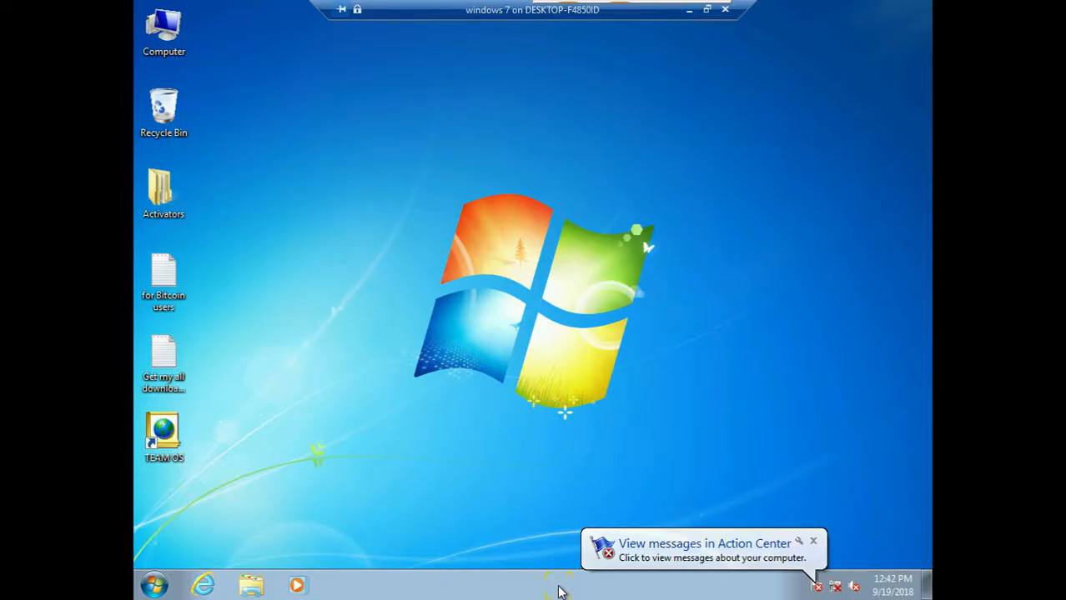
pyautogui.click(688, 11)
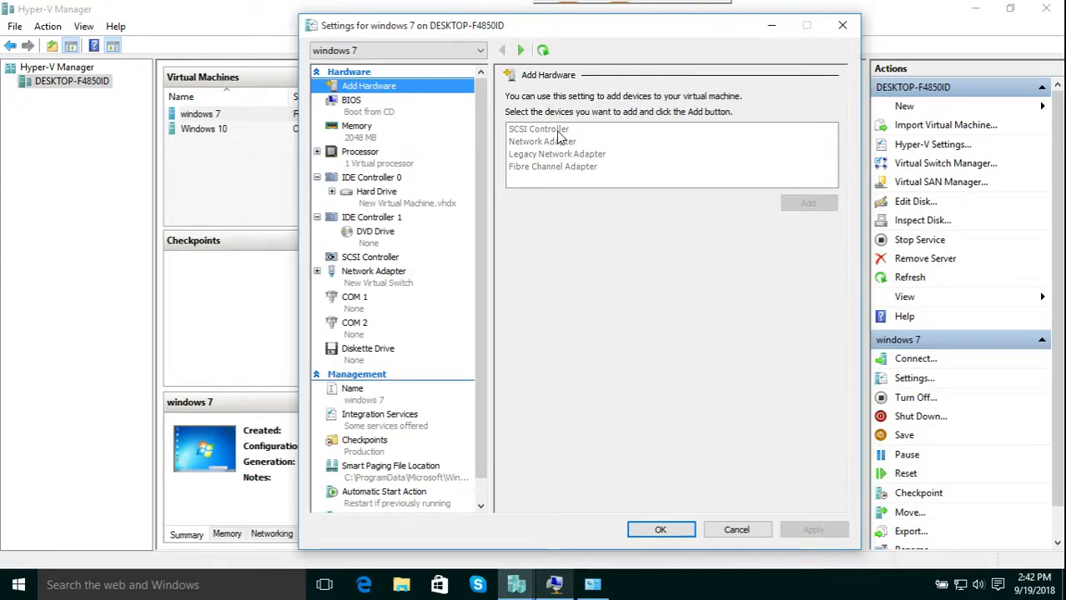
pyautogui.click(372, 275)
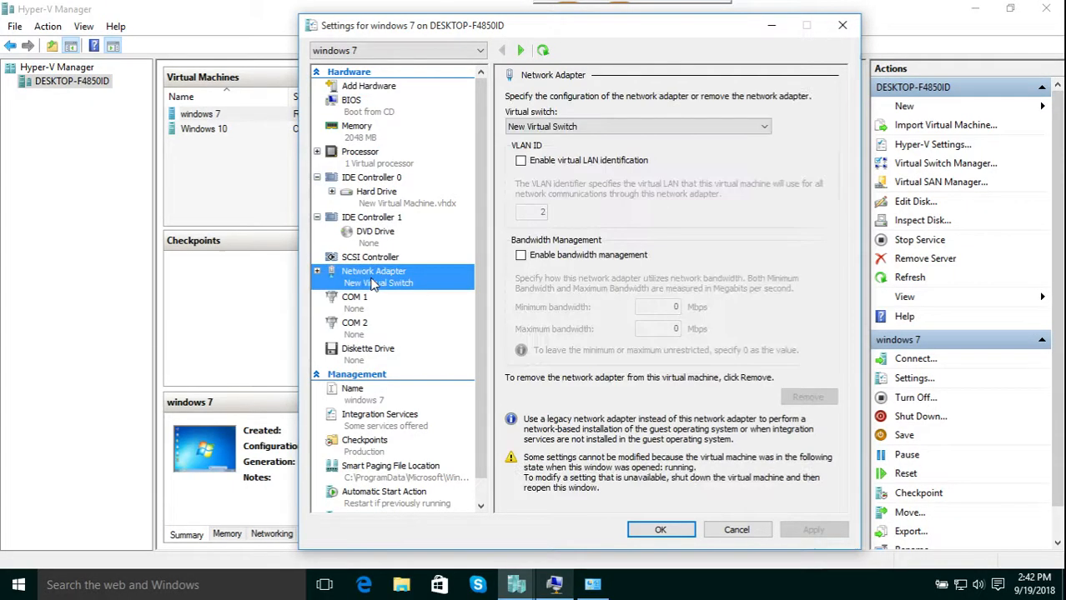
pyautogui.click(592, 126)
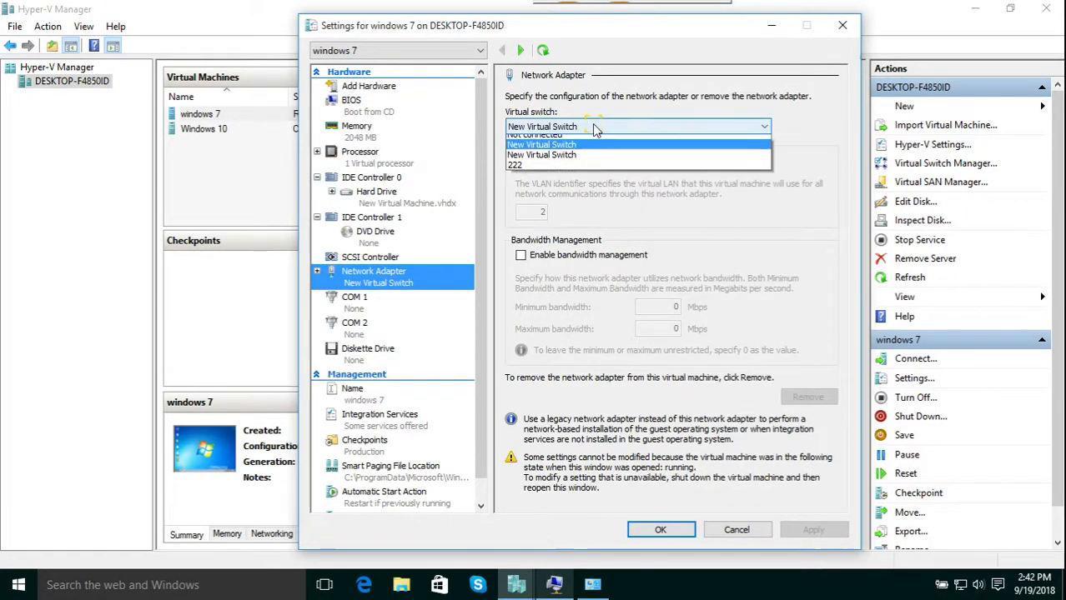
pyautogui.click(542, 175)
pyautogui.click(799, 529)
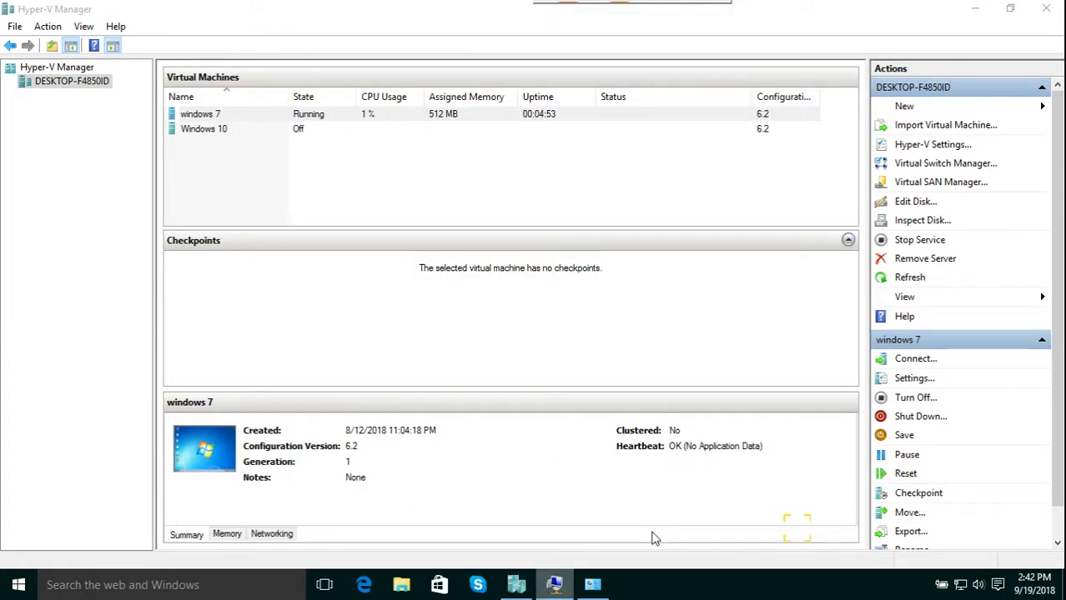
pyautogui.click(657, 531)
# Connect to the windows 7 guest and check its network status in Network and Sharing Center
pyautogui.click(451, 114)
pyautogui.rightClick(450, 115)
pyautogui.click(467, 120)
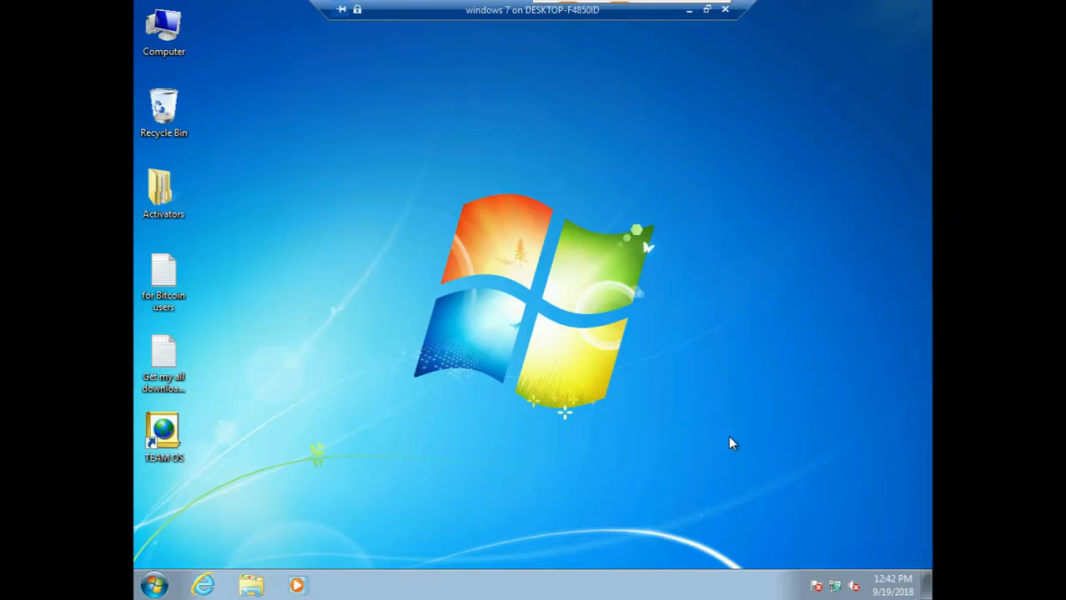
pyautogui.click(835, 588)
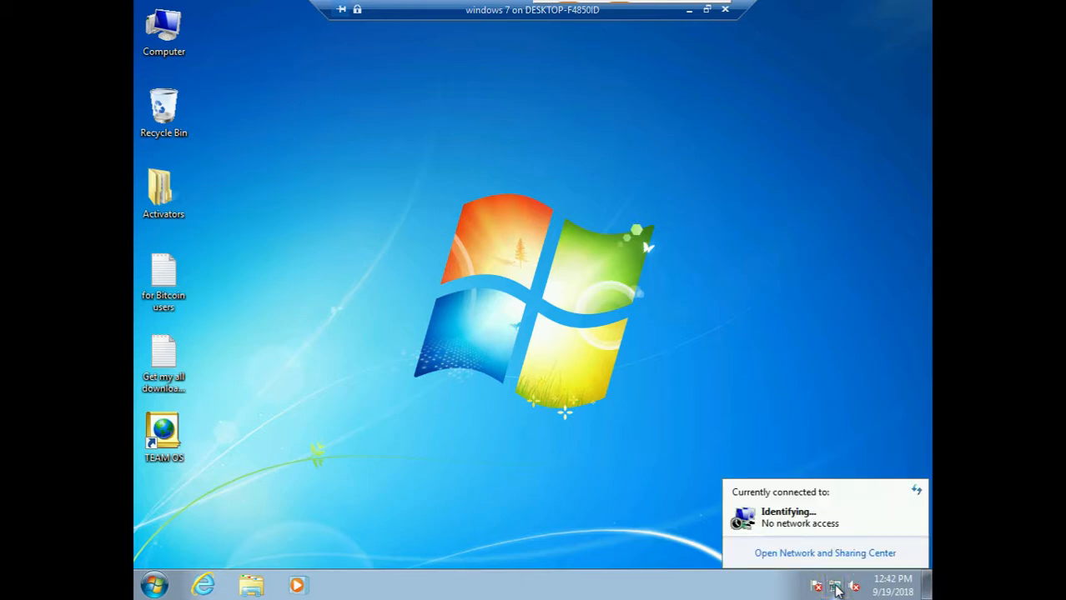
pyautogui.rightClick(835, 588)
pyautogui.click(833, 576)
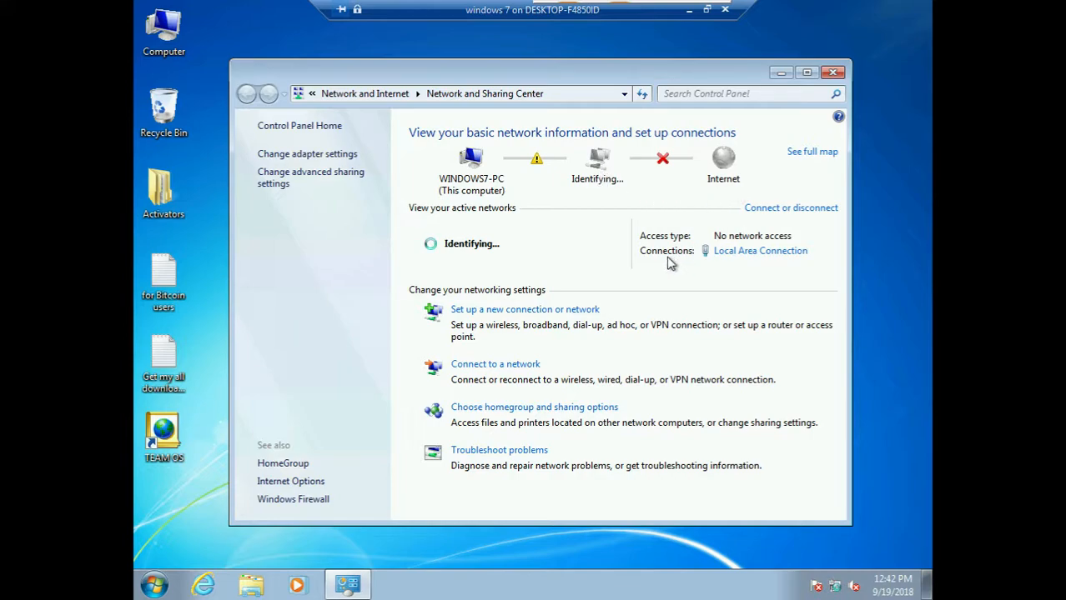
# Disable and re-enable the windows 7 guest's Local Area Connection, close Network Connections, and return to Hyper-V Manager
pyautogui.click(326, 155)
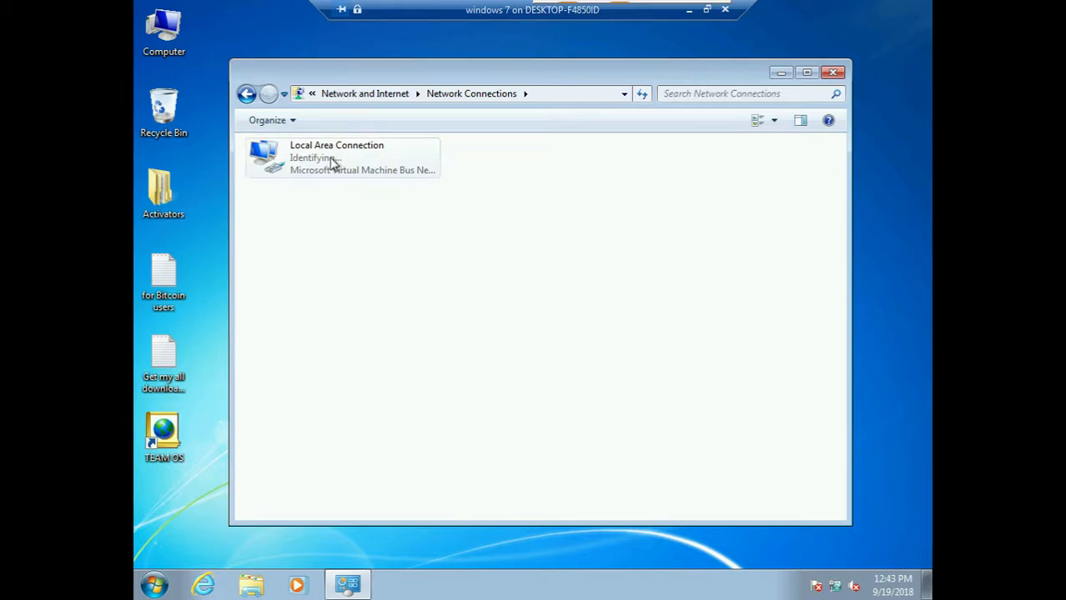
pyautogui.rightClick(332, 161)
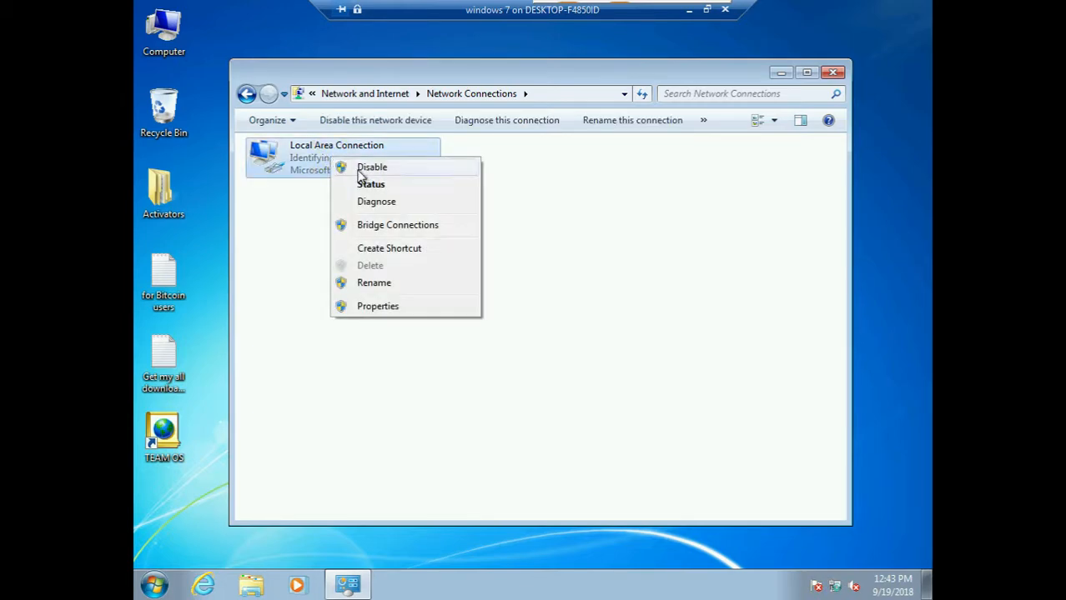
pyautogui.click(361, 170)
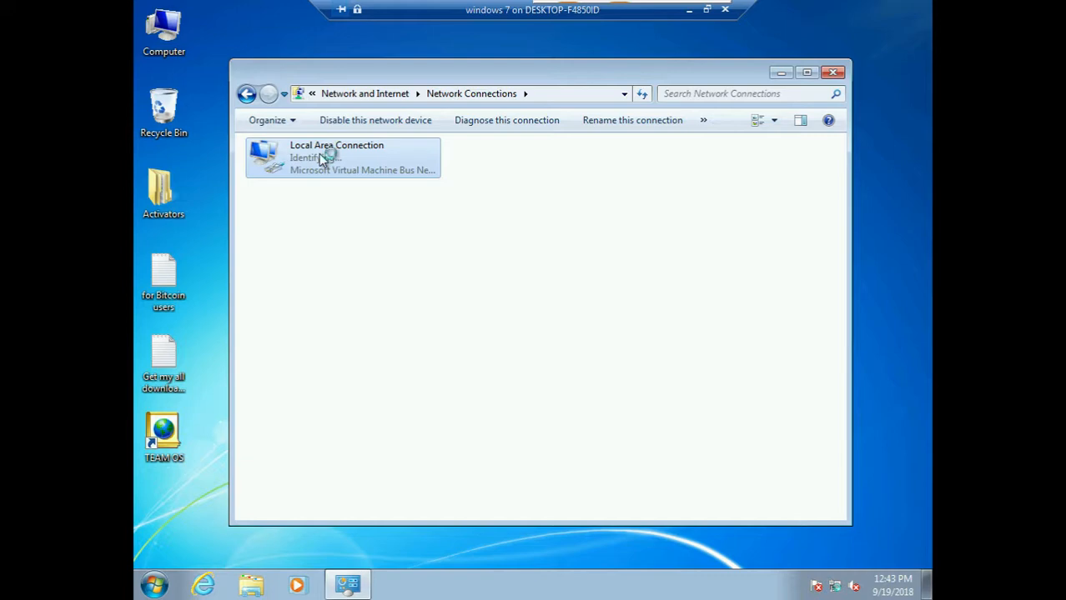
pyautogui.rightClick(343, 155)
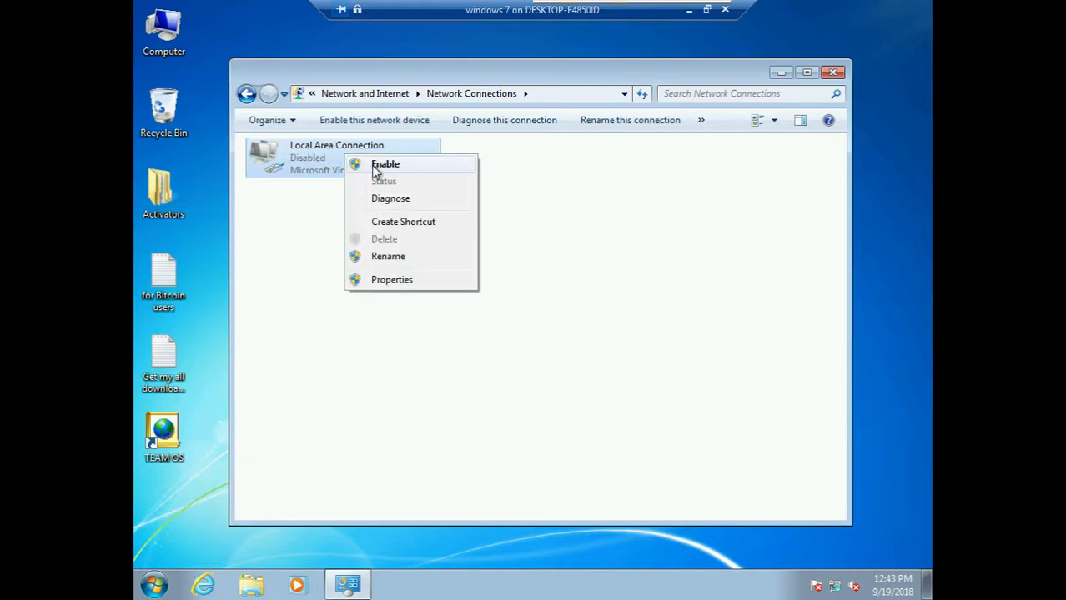
pyautogui.click(378, 166)
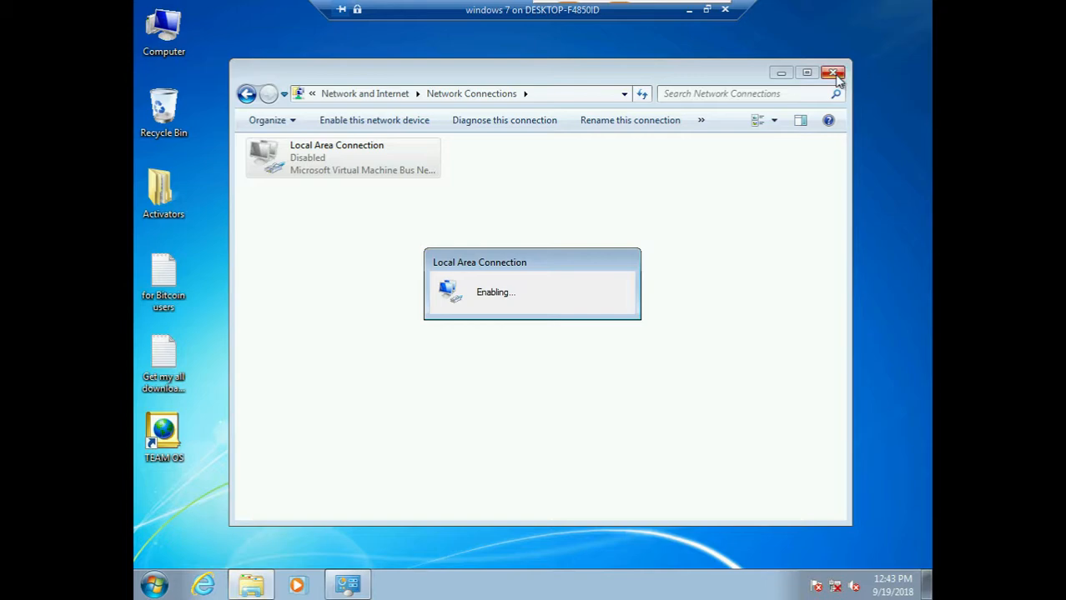
pyautogui.click(834, 74)
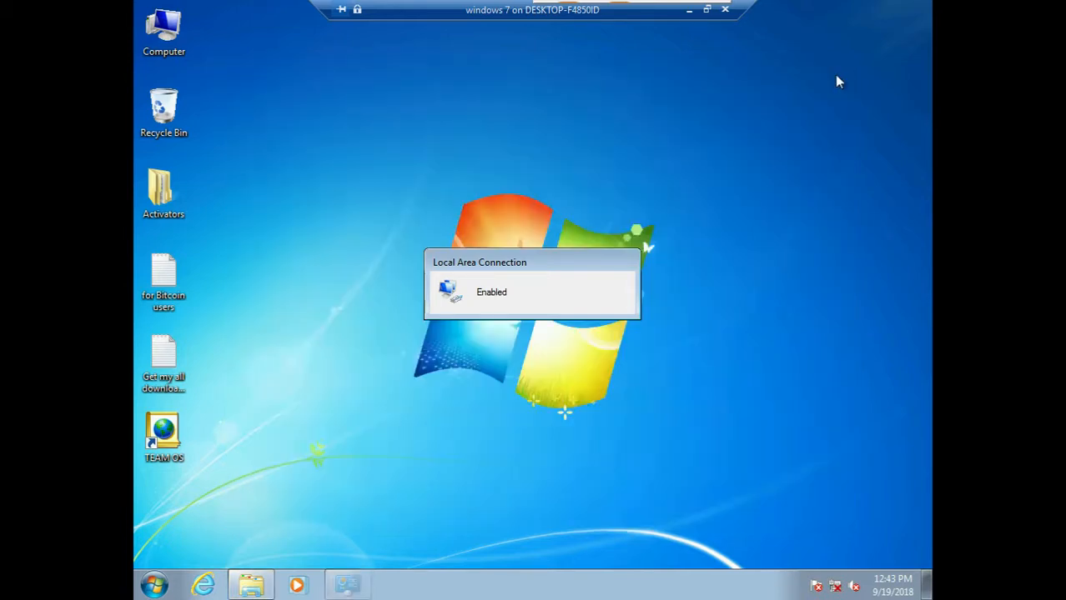
pyautogui.click(689, 13)
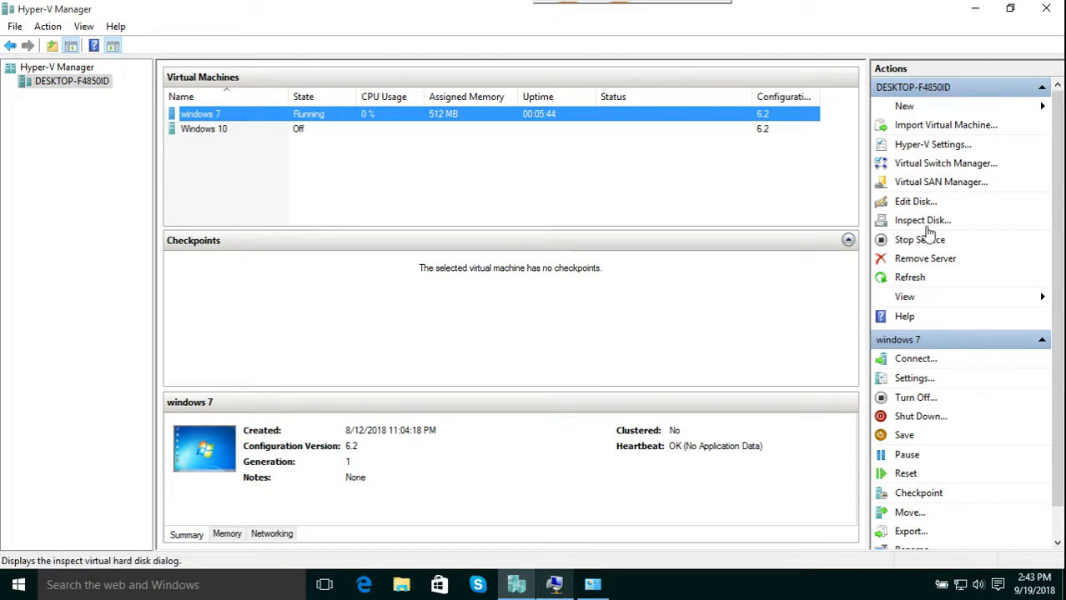
# Reconnect to the windows 7 virtual machine, look at its desktop, and return to Hyper-V Manager
pyautogui.rightClick(232, 119)
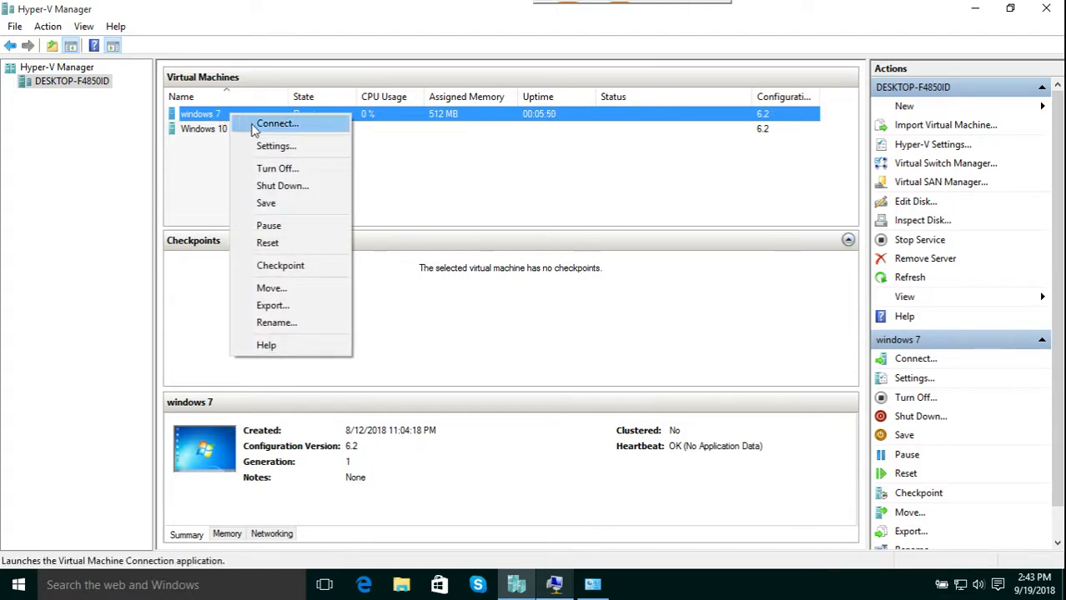
pyautogui.click(259, 122)
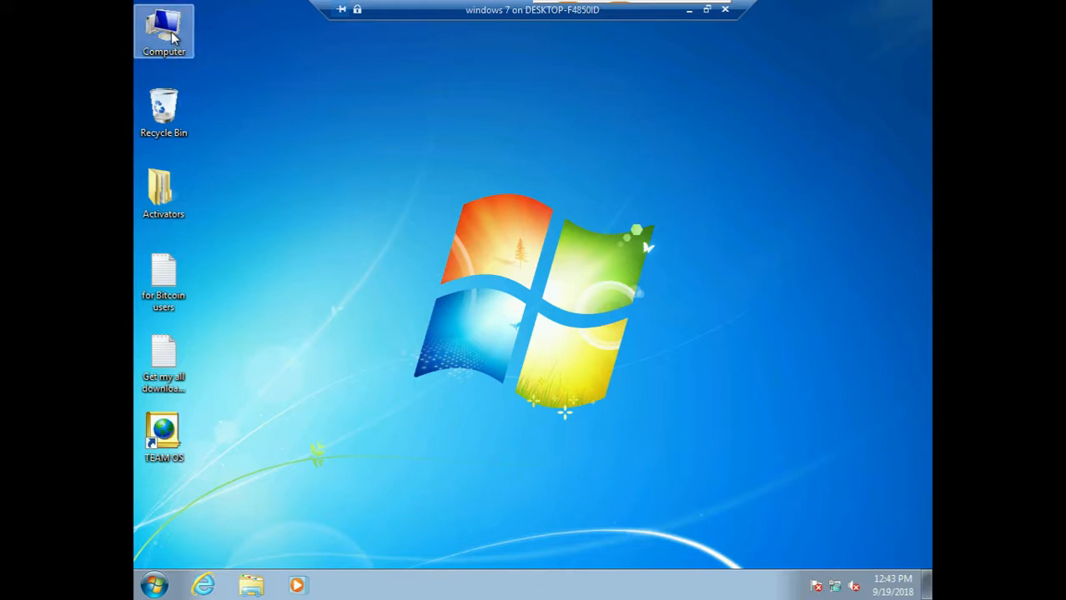
pyautogui.click(689, 10)
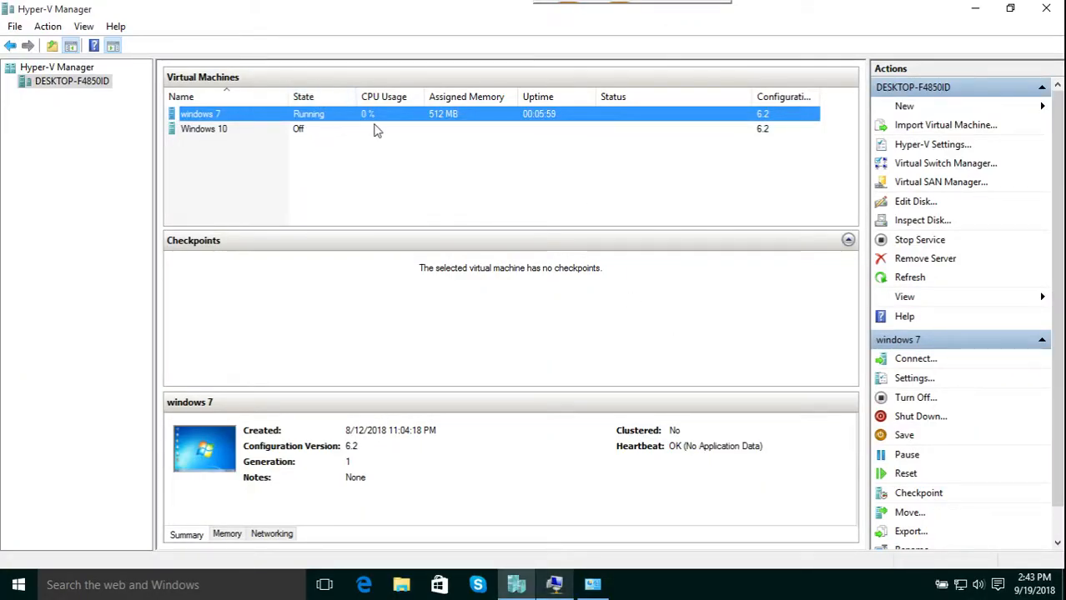
# Start creating a new virtual hard disk on the host and compare the VHD, VHDX and VHD Set formats, proceeding with VHDX
pyautogui.rightClick(55, 87)
pyautogui.moveTo(85, 92)
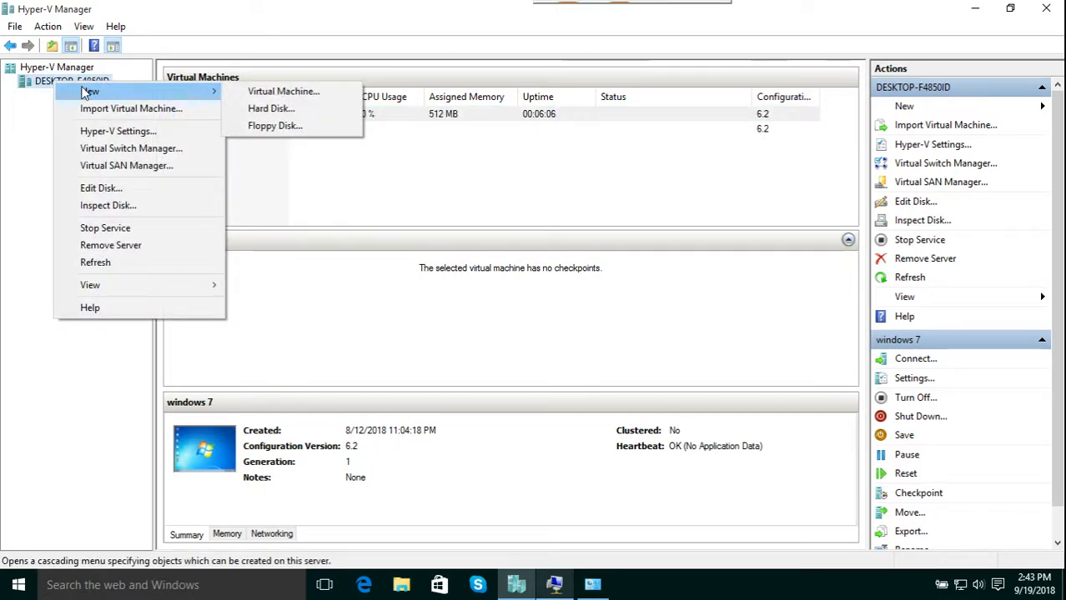
pyautogui.click(37, 87)
pyautogui.rightClick(37, 81)
pyautogui.moveTo(104, 95)
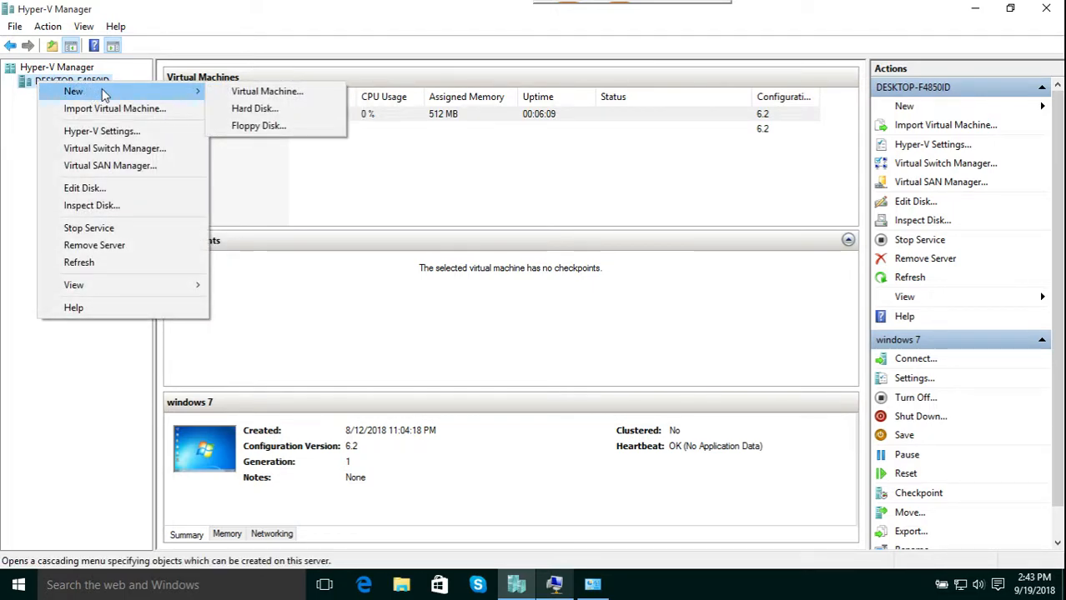
pyautogui.click(261, 109)
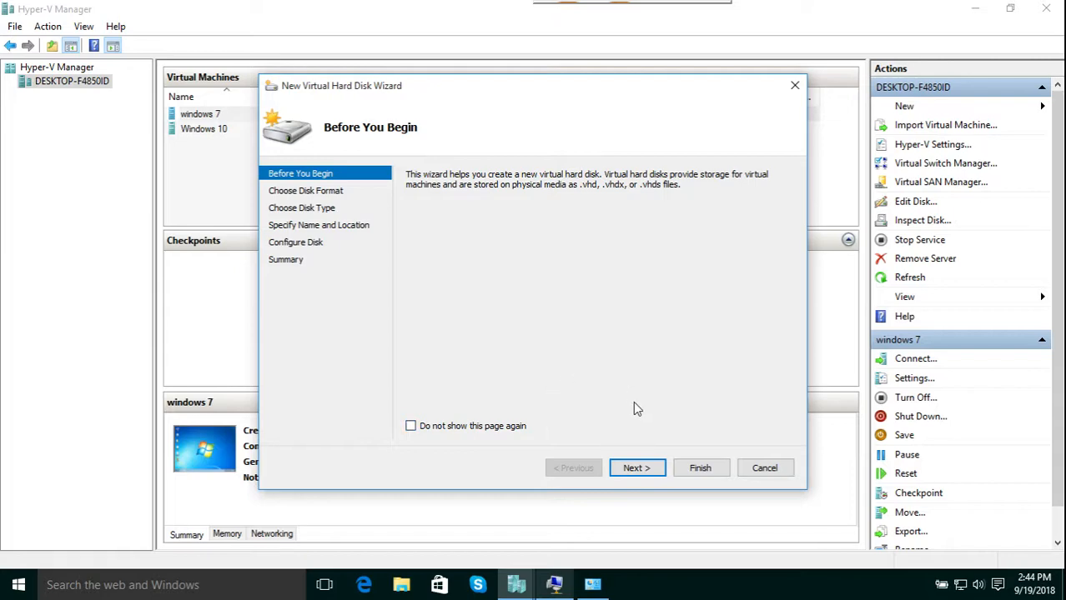
pyautogui.click(643, 469)
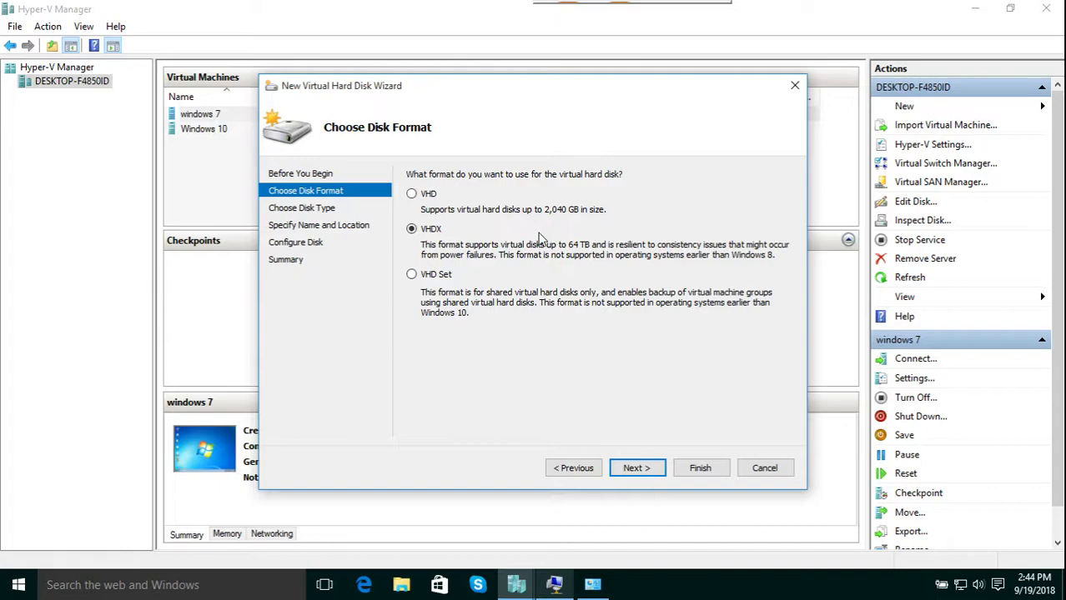
pyautogui.click(412, 194)
pyautogui.click(417, 231)
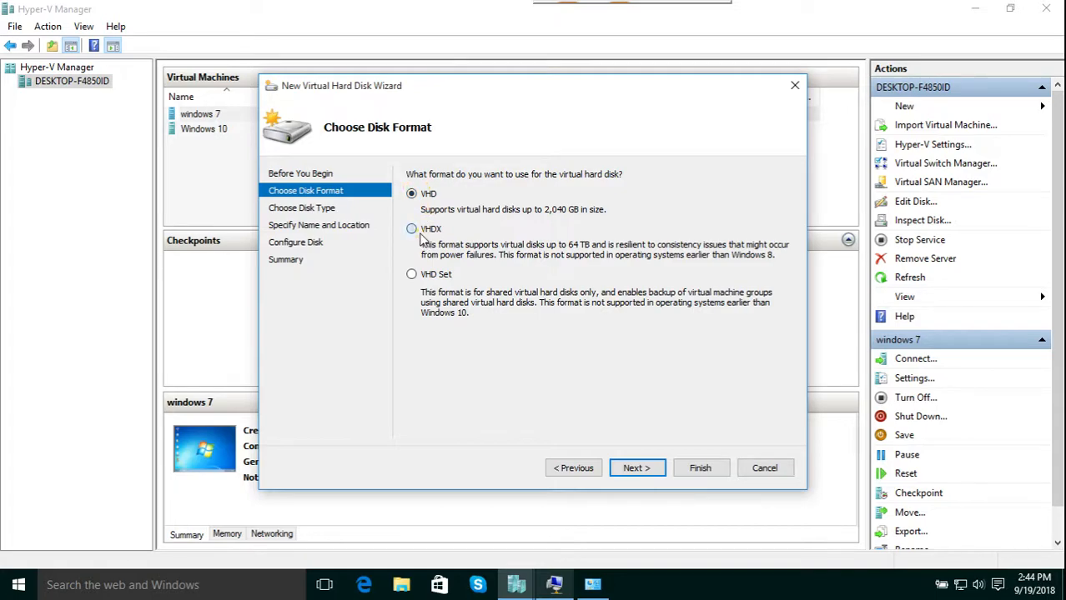
pyautogui.click(426, 275)
pyautogui.click(428, 197)
pyautogui.click(636, 472)
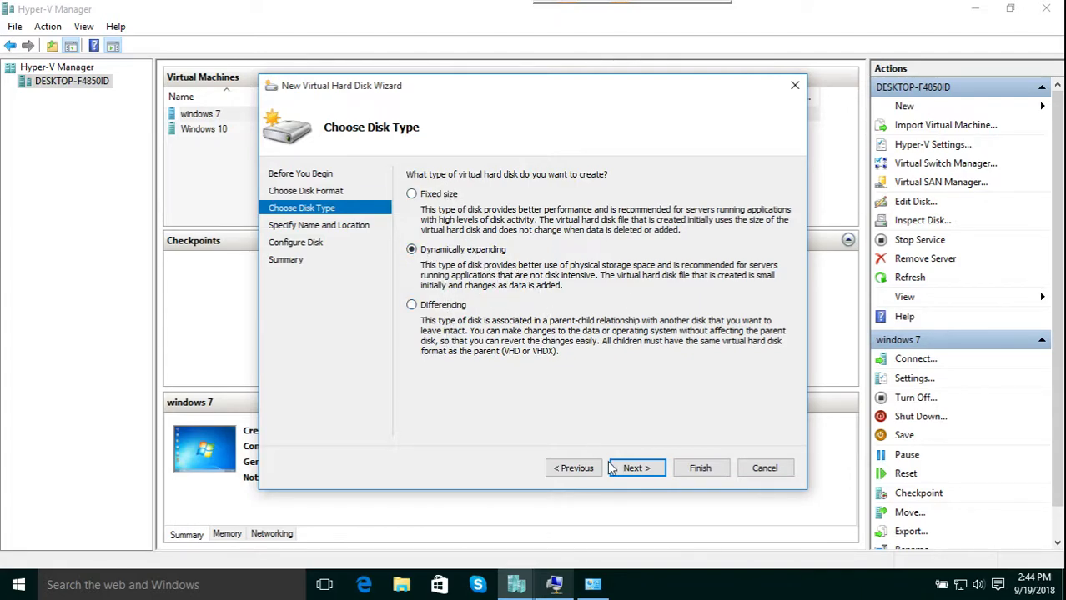
# Configure a dynamically expanding blank disk of 10 GB with the default name and location, and cancel the wizard
pyautogui.click(634, 469)
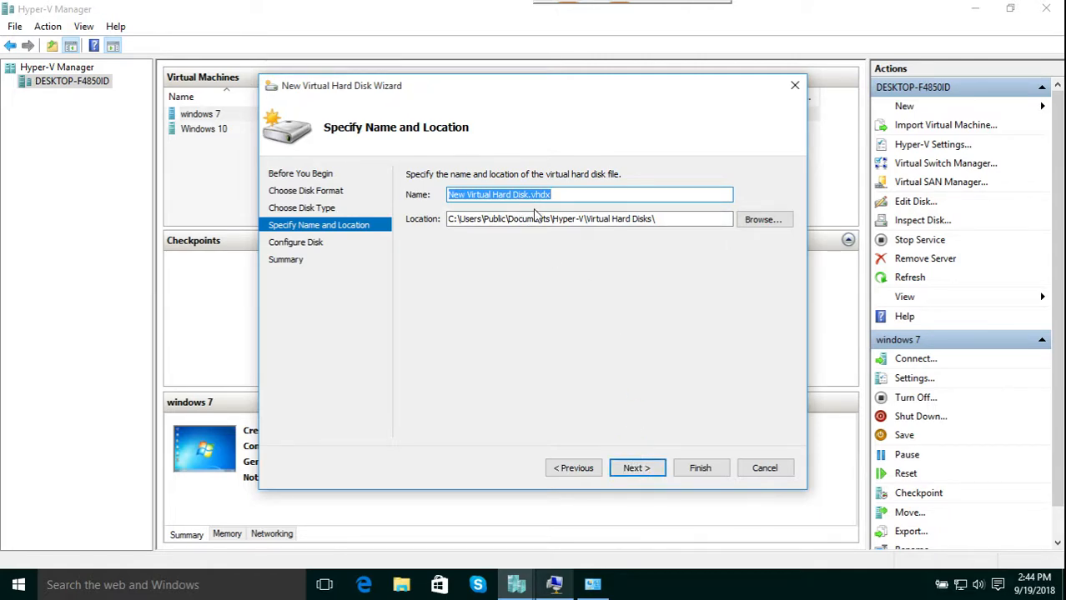
pyautogui.click(636, 468)
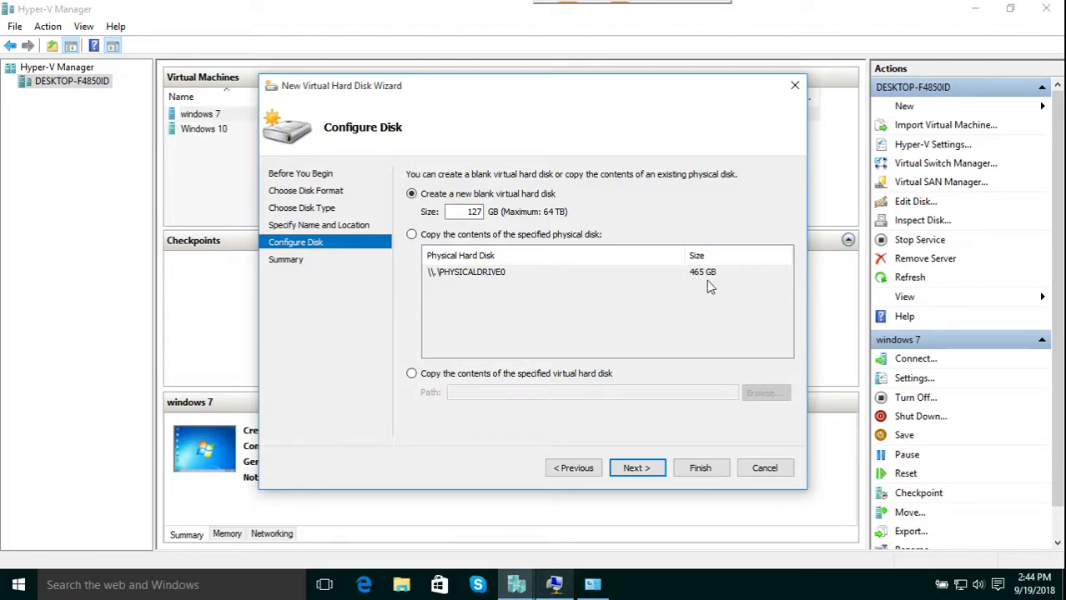
pyautogui.rightClick(461, 211)
pyautogui.click(464, 213)
pyautogui.moveTo(465, 212); pyautogui.dragTo(486, 211)
pyautogui.press('BackSpace')
pyautogui.write('10')
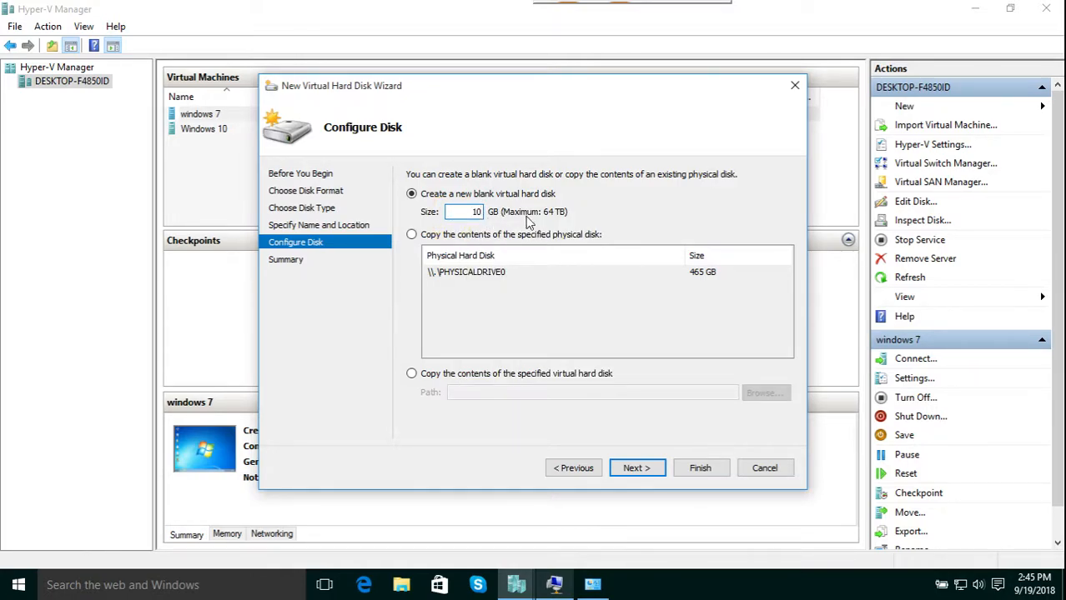
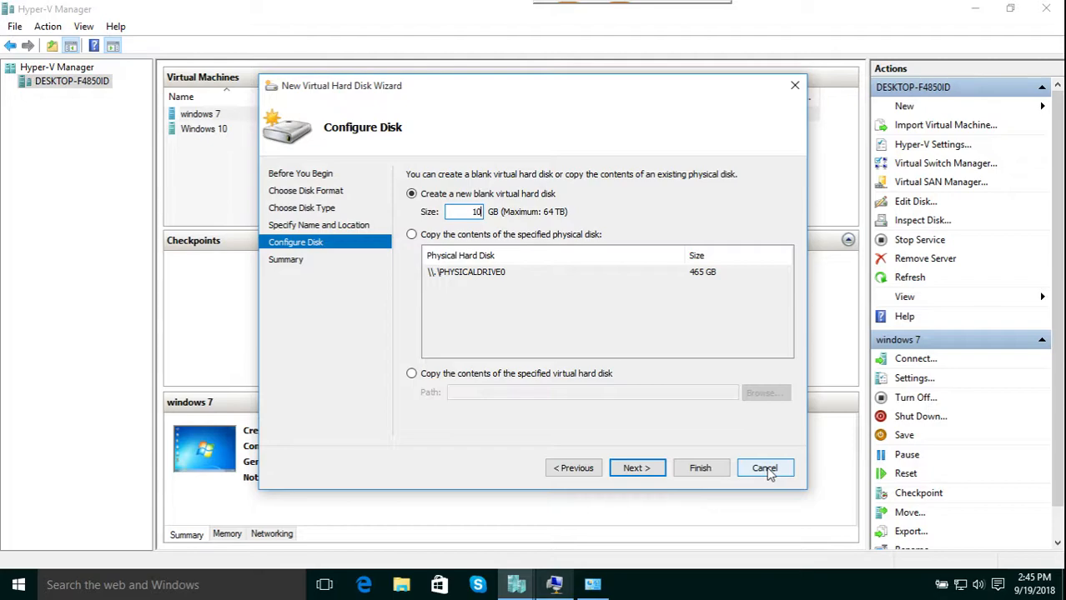
pyautogui.click(764, 469)
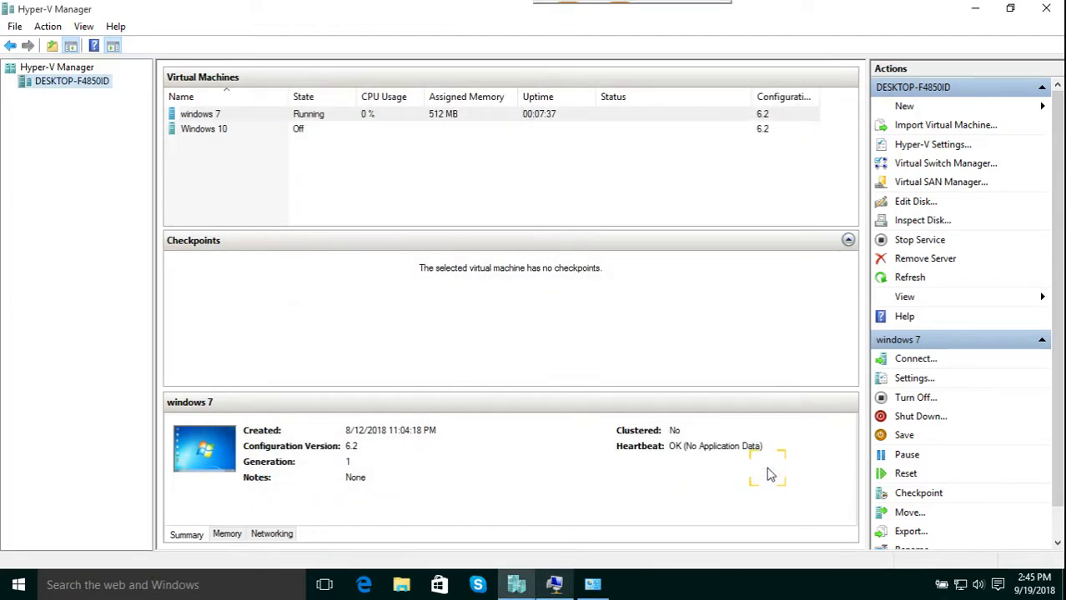
# Connect to the windows 7 guest and check its network connection status from the notification area
pyautogui.rightClick(381, 117)
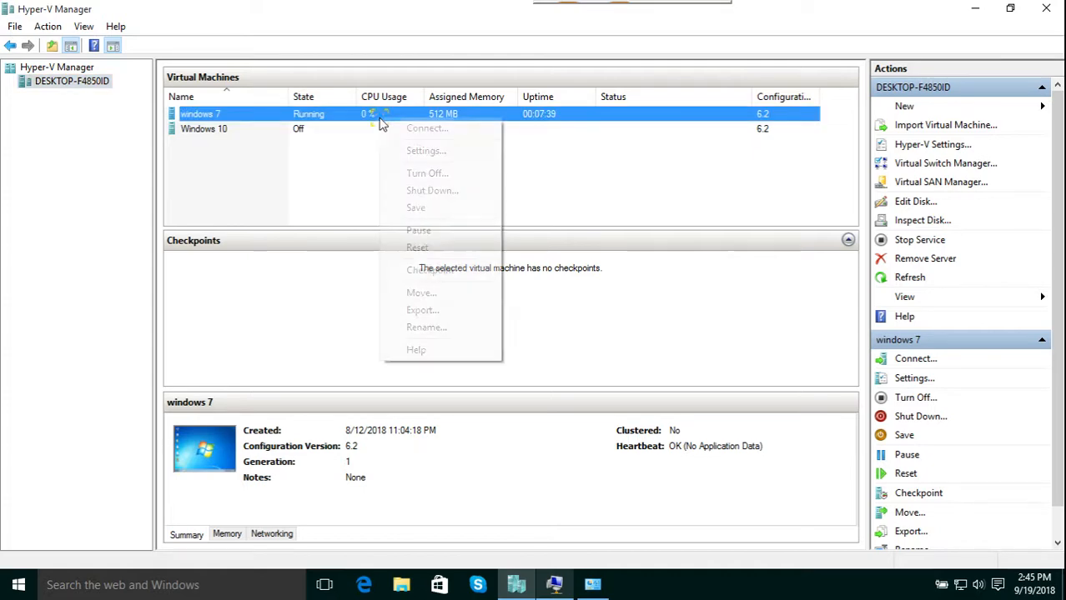
pyautogui.click(409, 125)
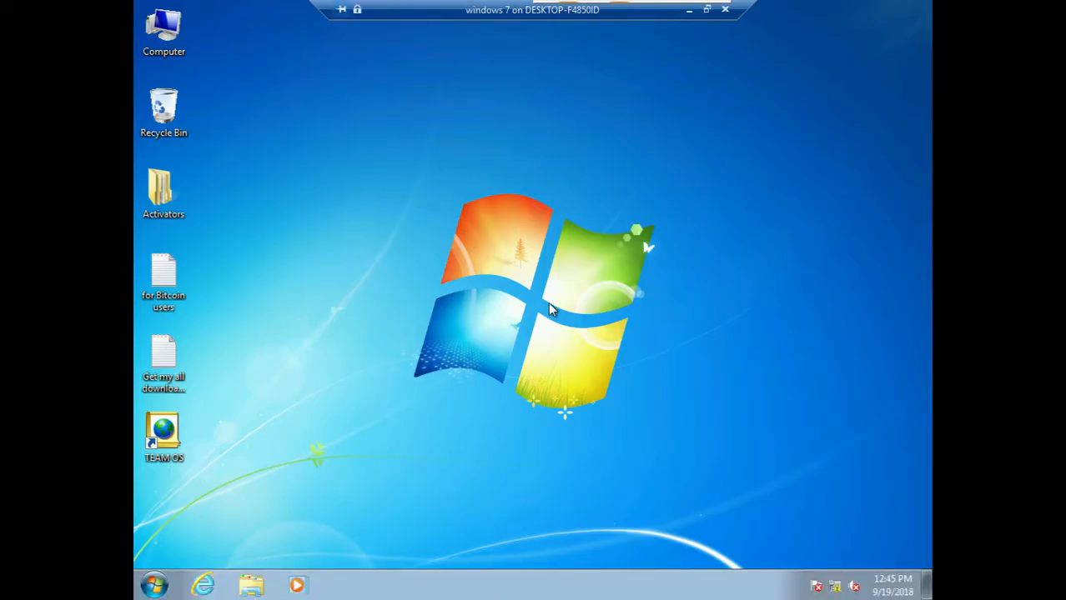
pyautogui.rightClick(836, 589)
pyautogui.click(809, 468)
pyautogui.rightClick(834, 586)
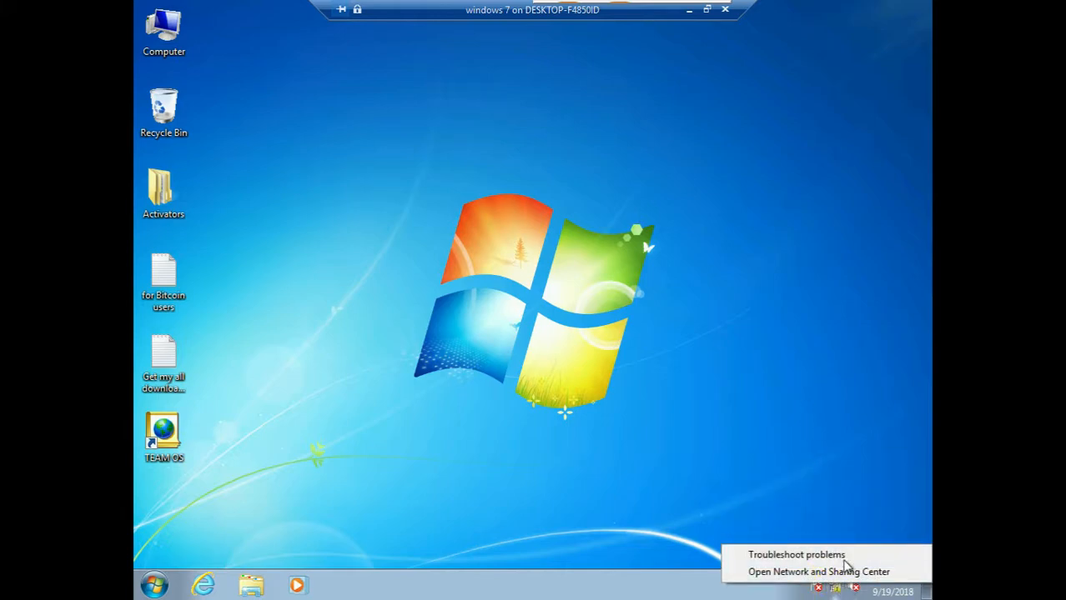
pyautogui.click(841, 552)
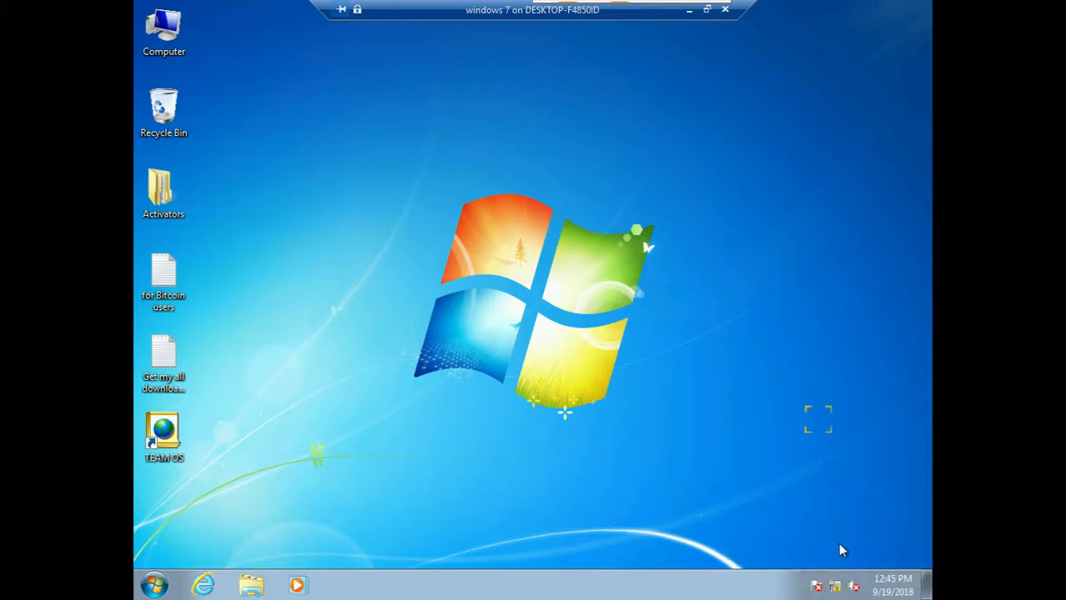
pyautogui.click(837, 589)
pyautogui.click(818, 419)
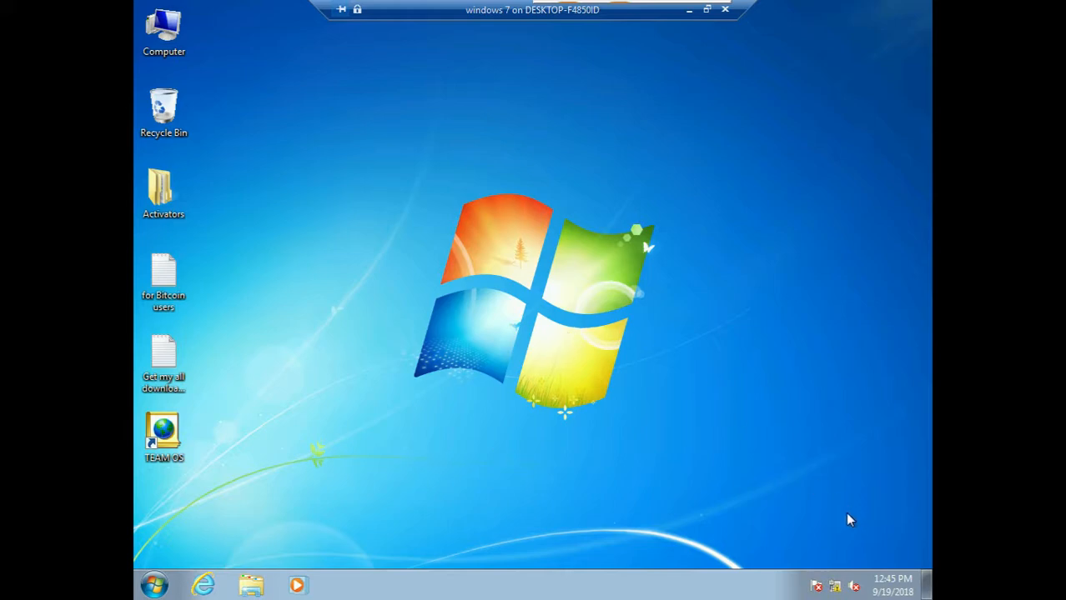
# Restore the full-screen windows 7 session to a window and close the virtual machine connection
pyautogui.rightClick(365, 213)
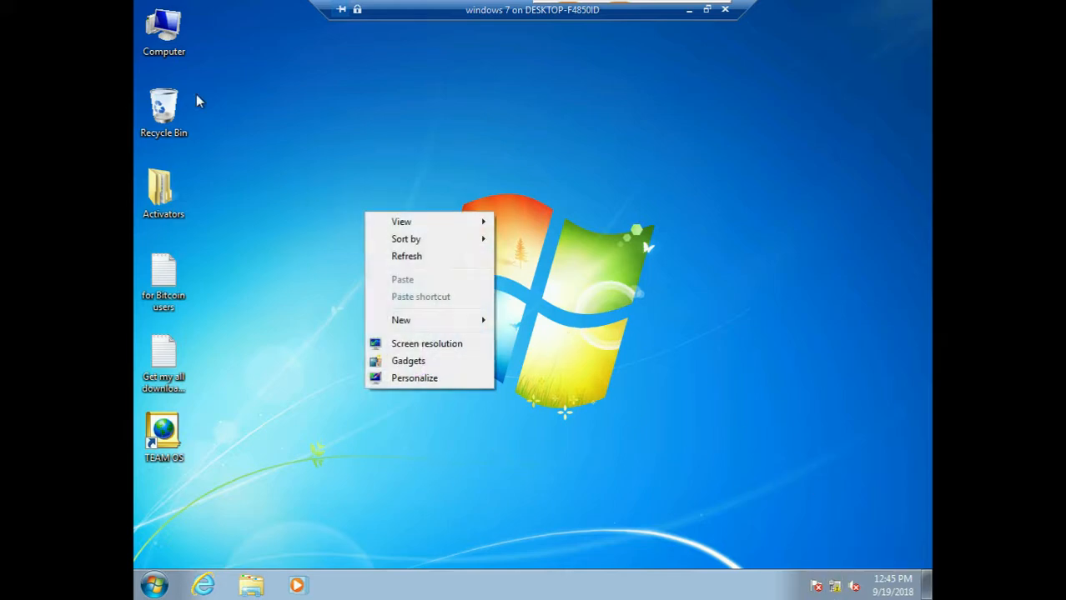
pyautogui.click(576, 80)
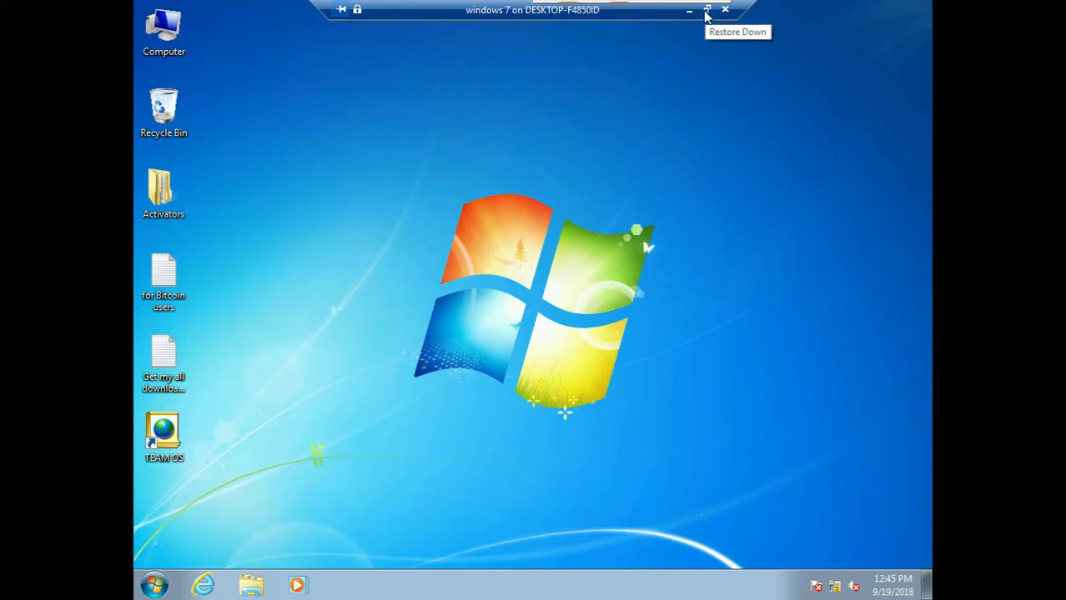
pyautogui.click(706, 11)
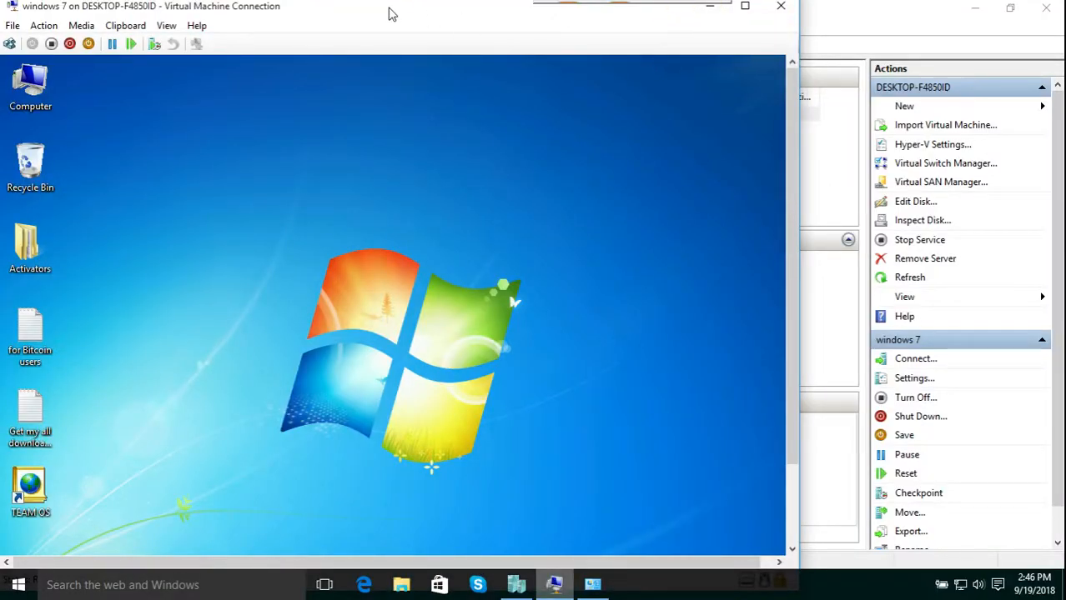
pyautogui.moveTo(390, 14); pyautogui.dragTo(397, 62)
pyautogui.click(784, 58)
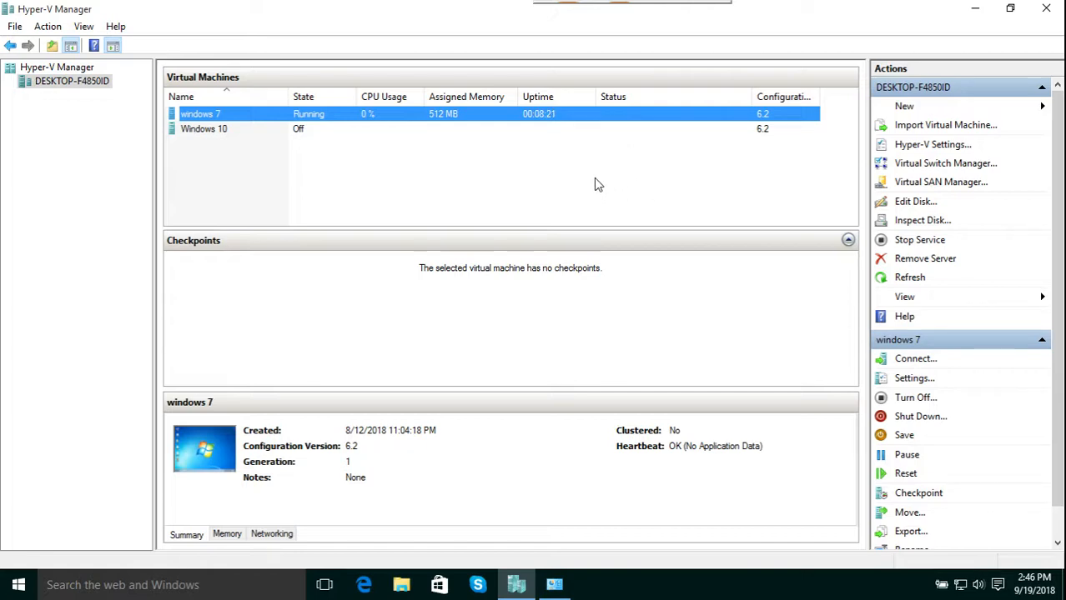
# Examine the disk location page of the Edit Virtual Hard Disk Wizard and cancel the wizard
pyautogui.click(915, 204)
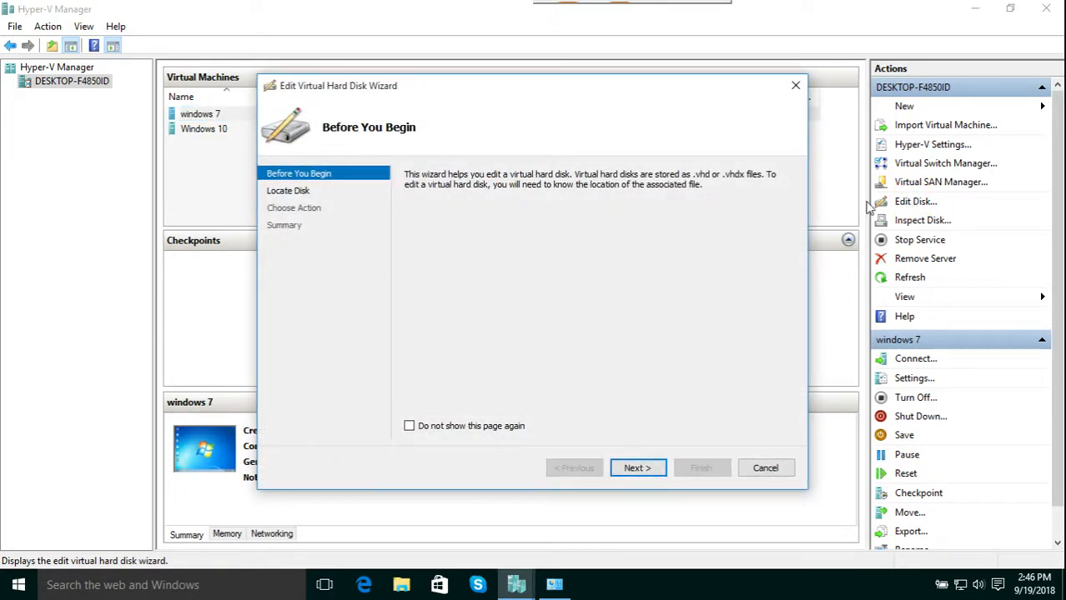
pyautogui.click(637, 469)
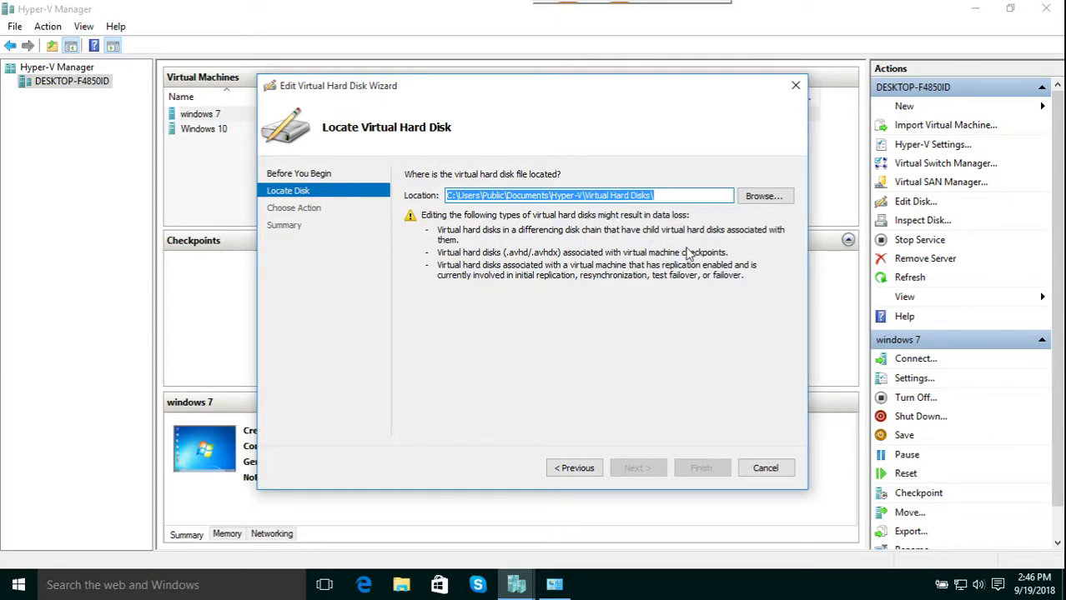
pyautogui.click(766, 469)
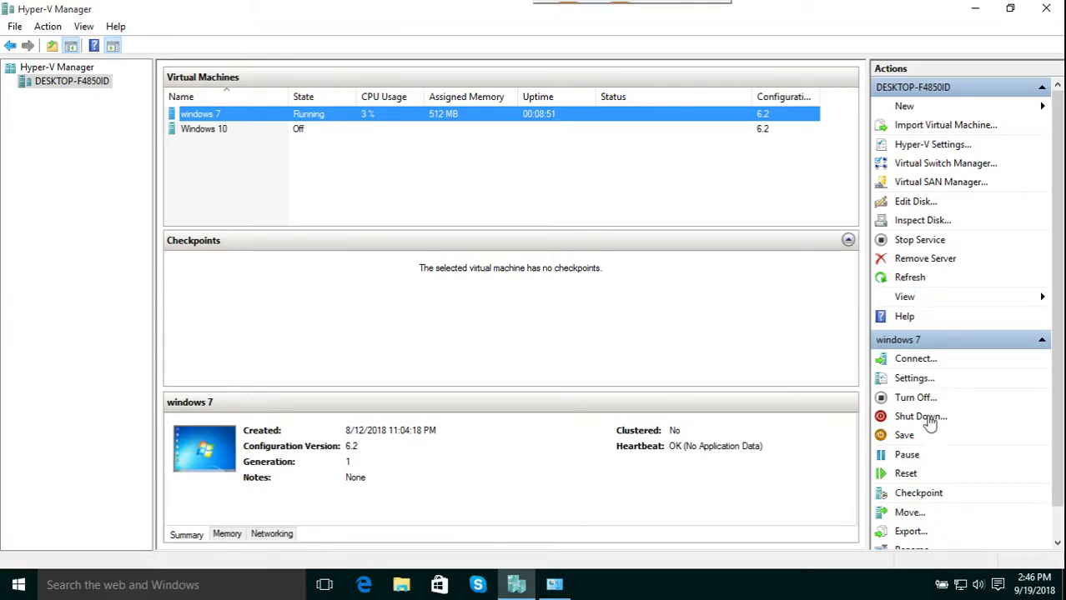
# Switch the windows 7 virtual machine's network adapter to the virtual switch named New Virtual Switch and save the settings
pyautogui.click(915, 378)
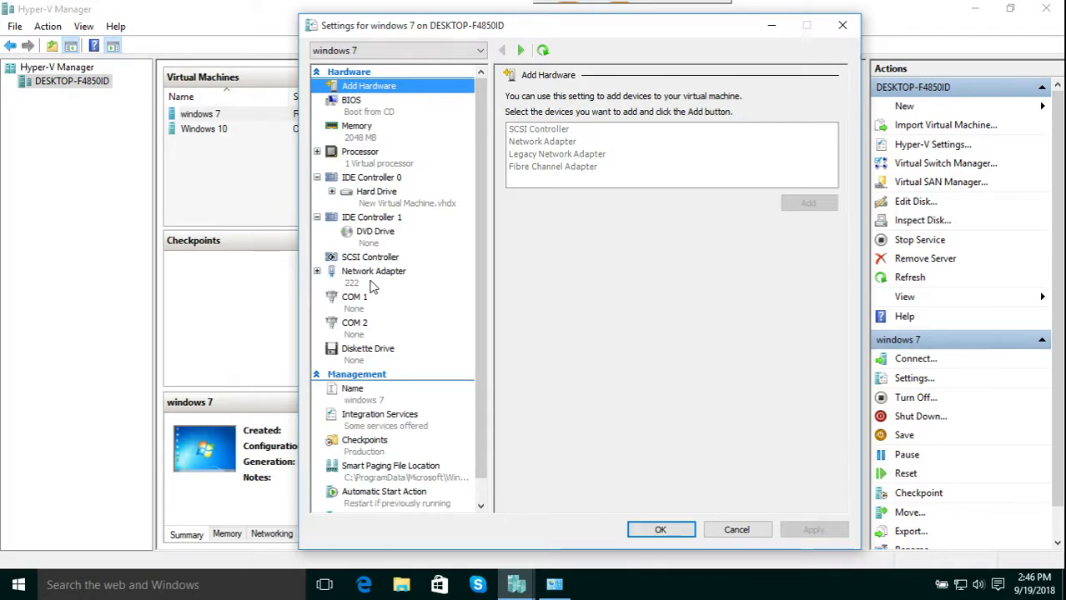
pyautogui.rightClick(371, 283)
pyautogui.click(371, 280)
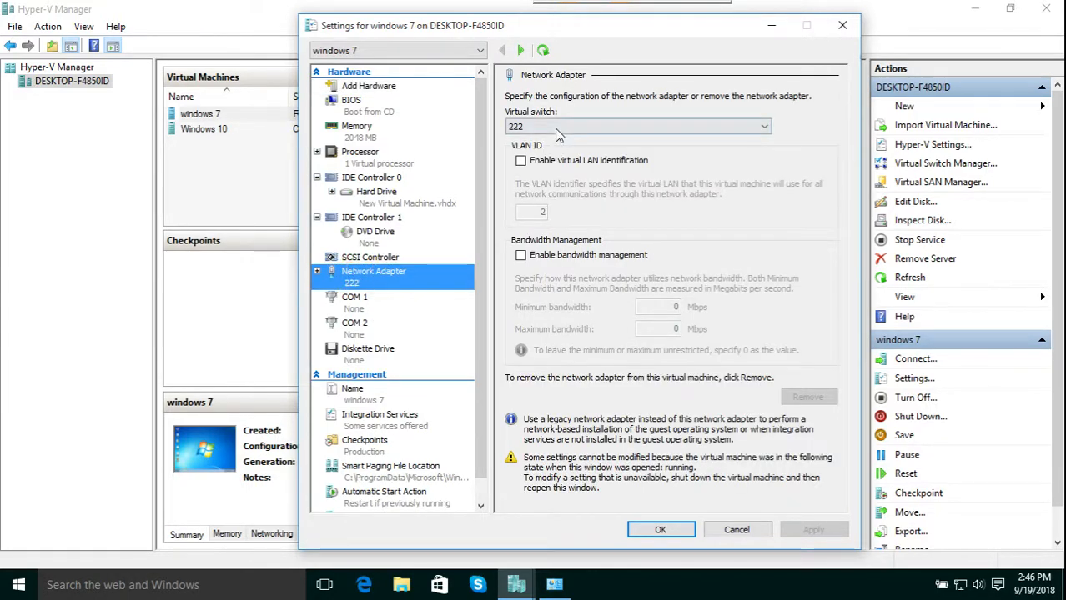
pyautogui.click(555, 128)
pyautogui.click(559, 152)
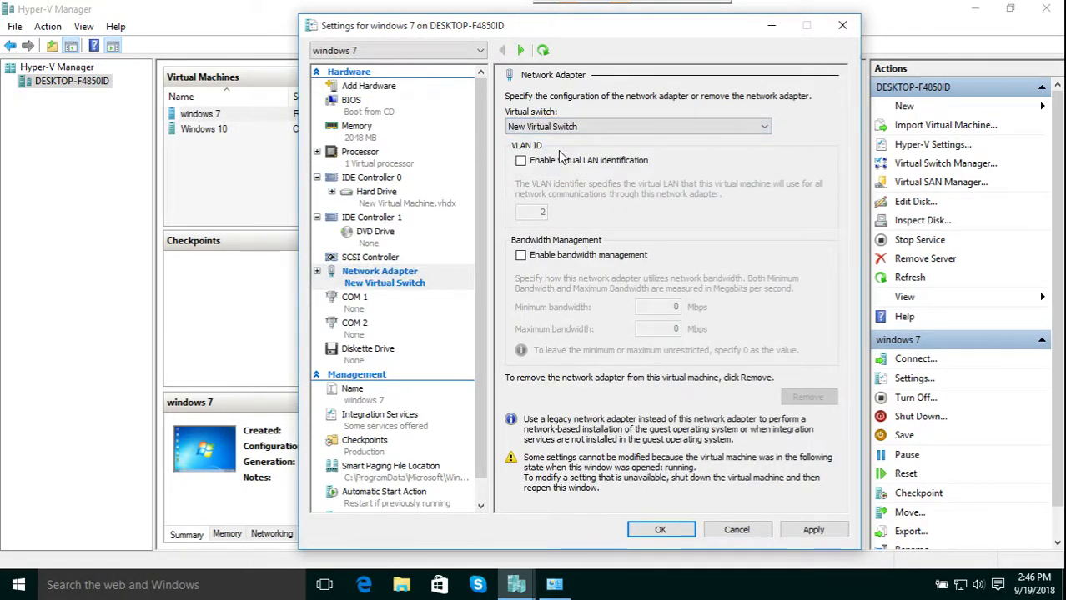
pyautogui.click(811, 529)
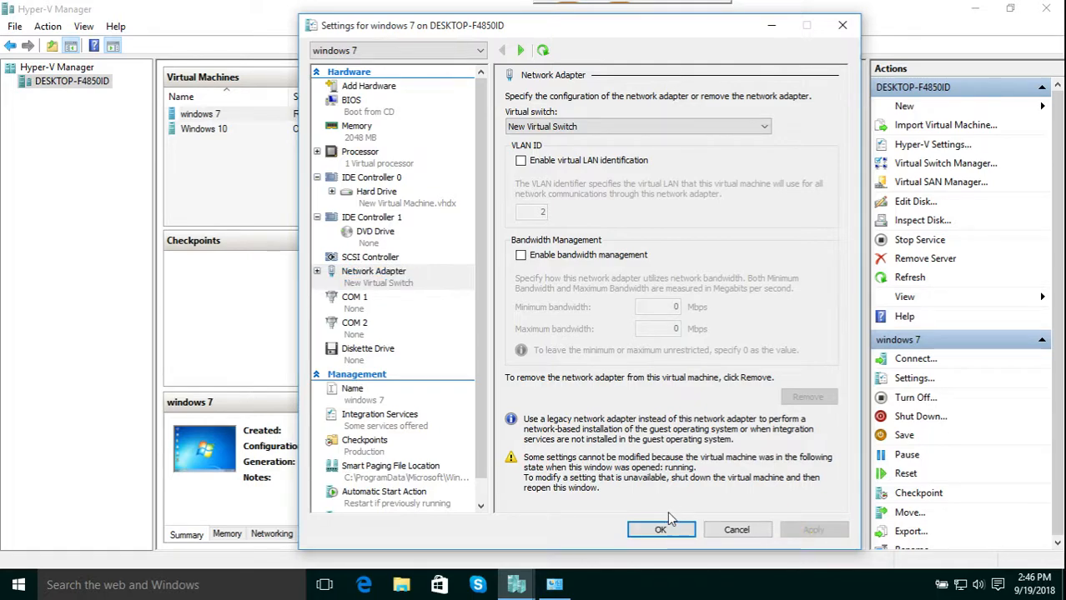
pyautogui.click(661, 531)
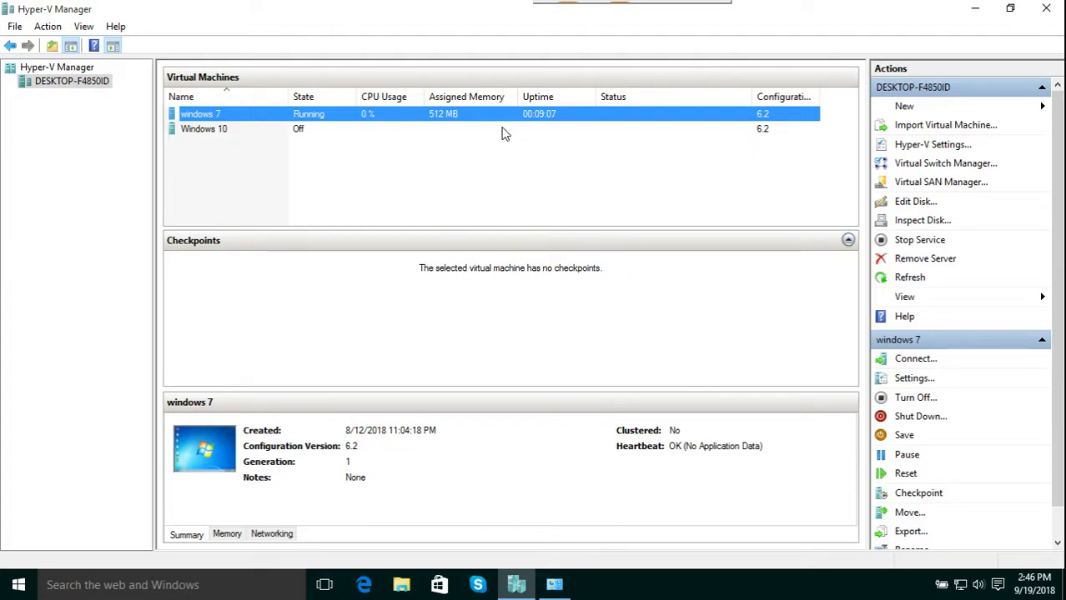
# Connect to the windows 7 guest, check its network status in full-screen mode, and close the connection window
pyautogui.rightClick(435, 118)
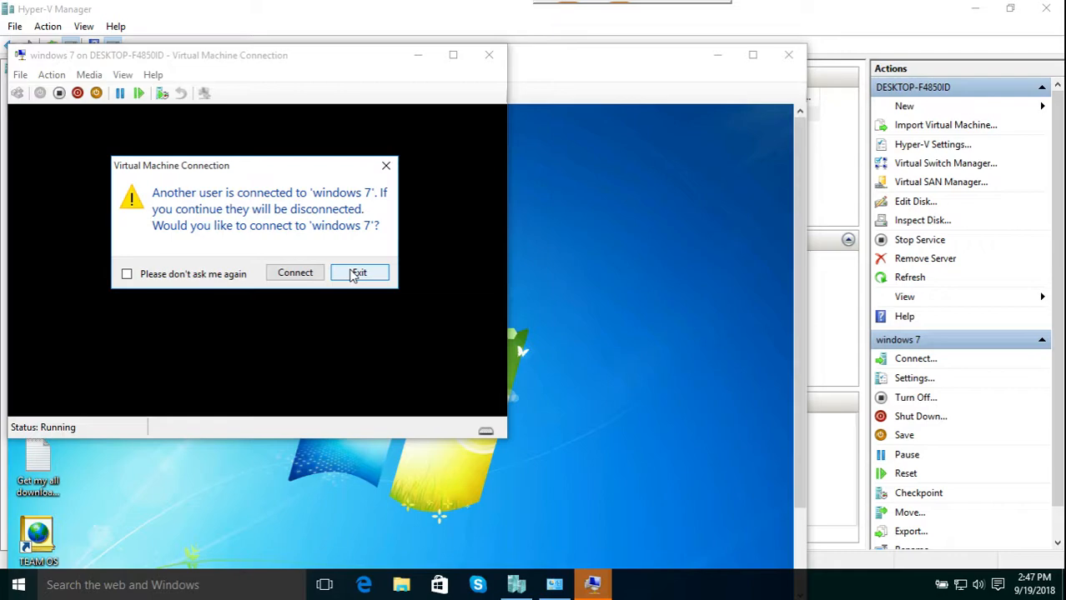
pyautogui.click(353, 276)
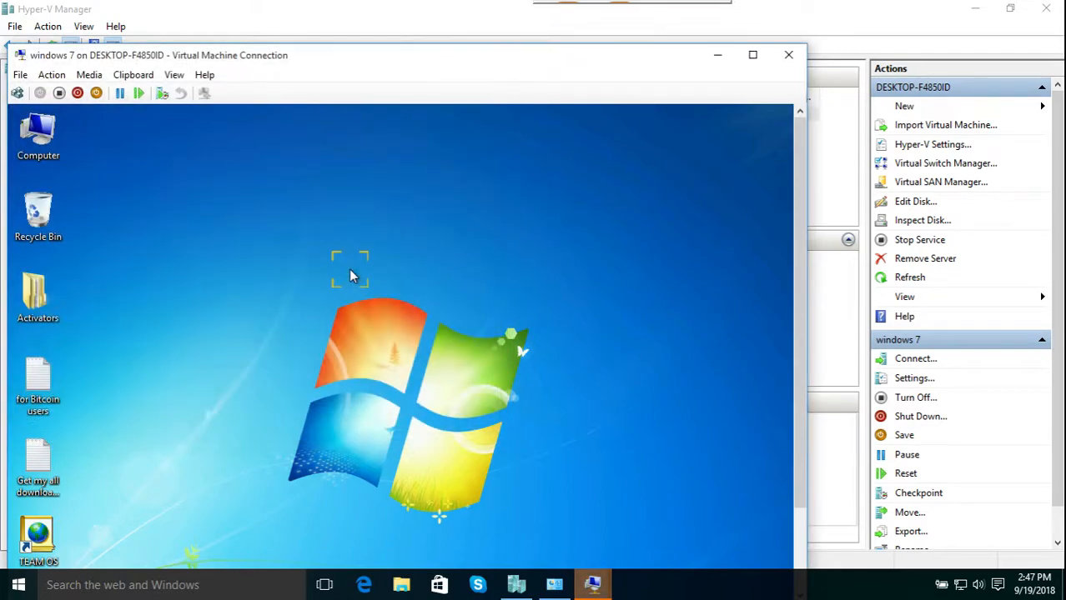
pyautogui.click(755, 54)
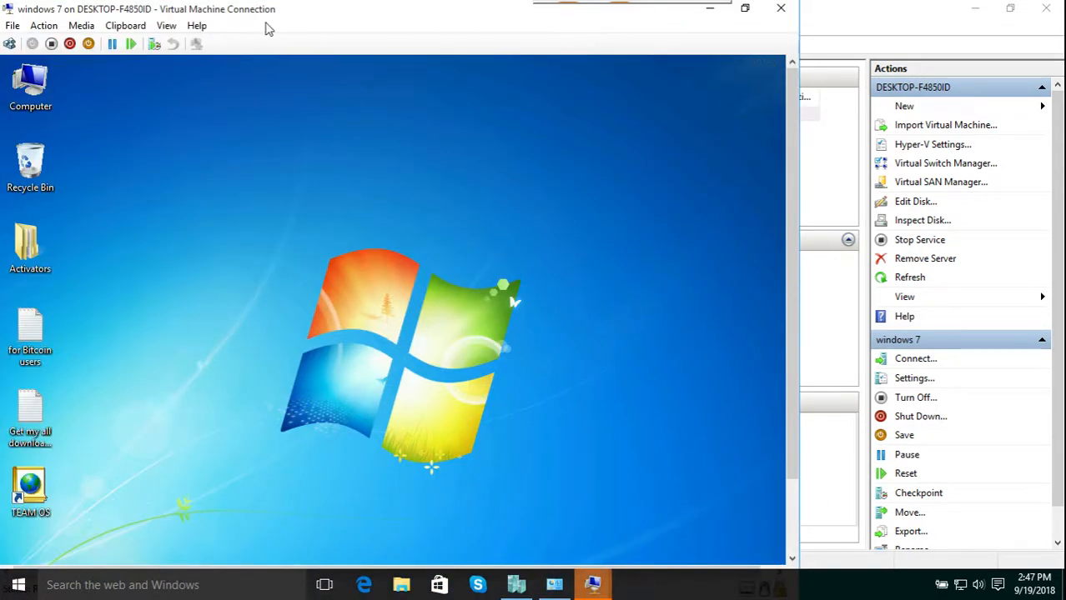
pyautogui.click(166, 25)
pyautogui.click(176, 47)
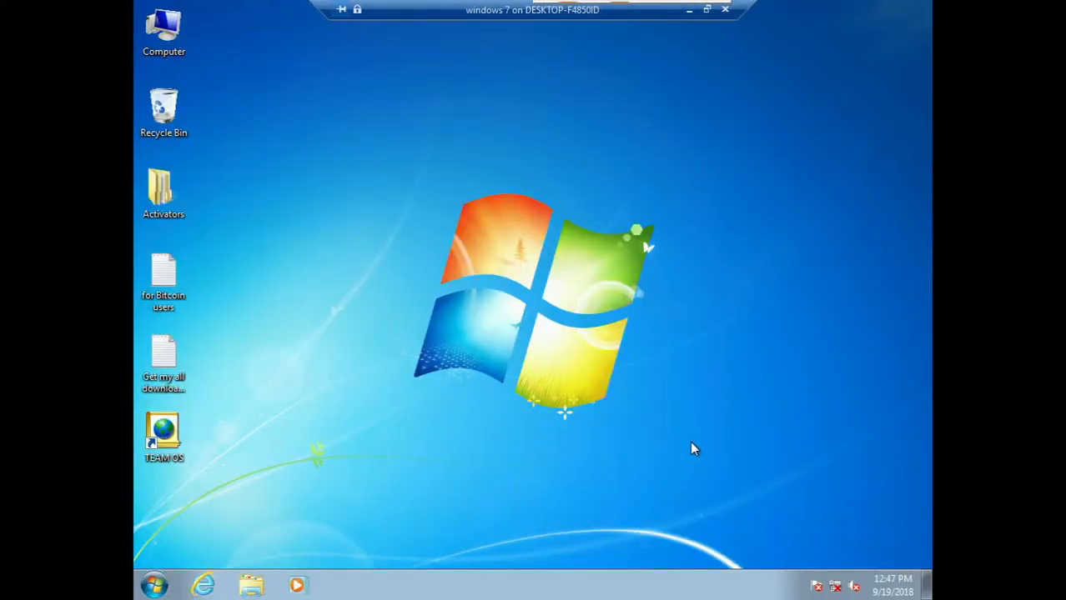
pyautogui.click(707, 11)
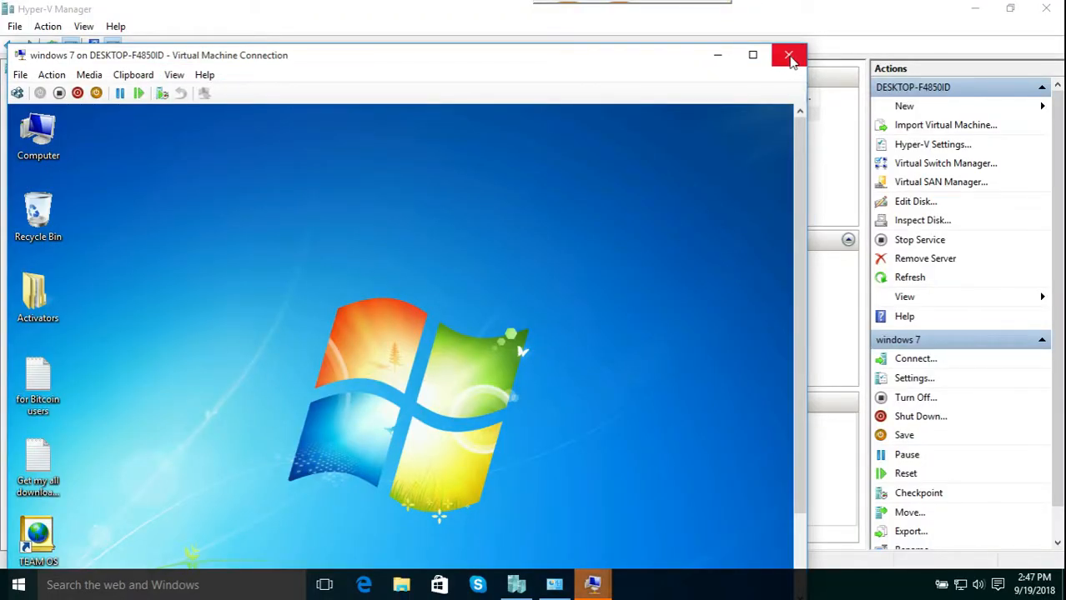
pyautogui.click(788, 57)
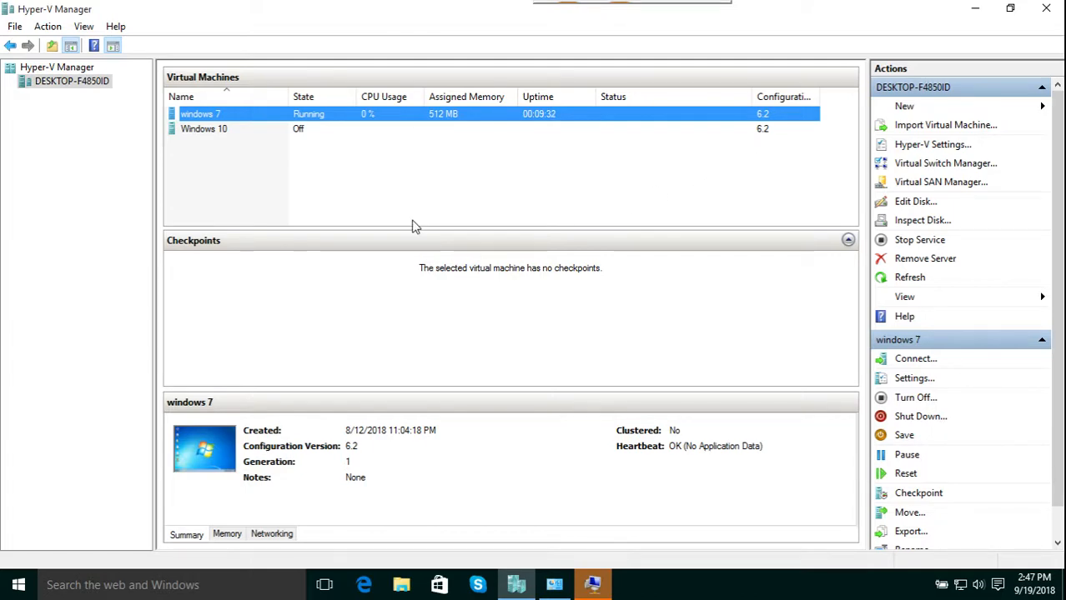
pyautogui.click(279, 188)
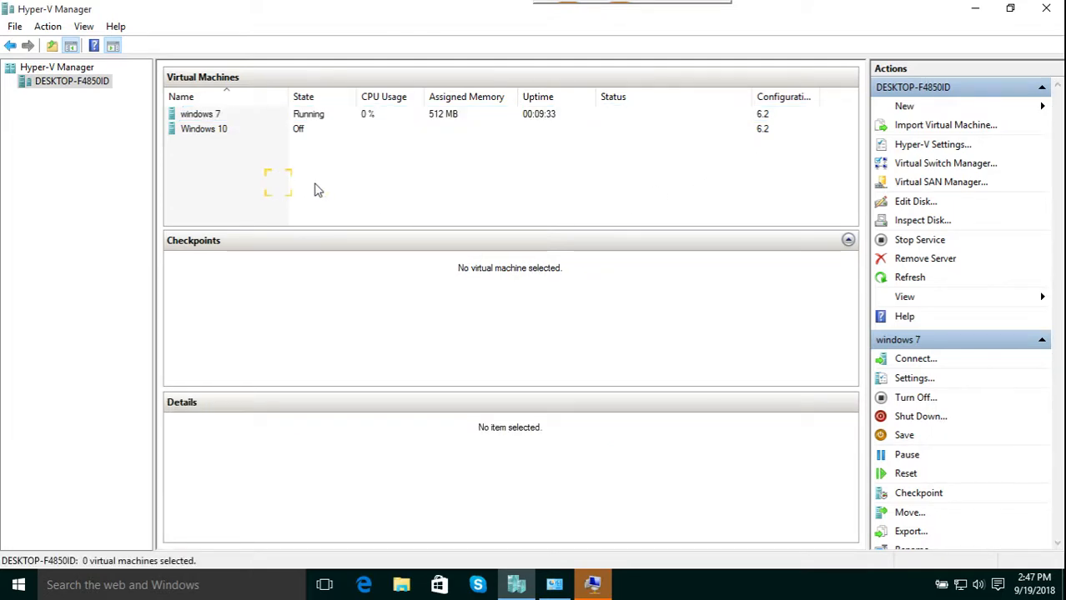
pyautogui.click(397, 117)
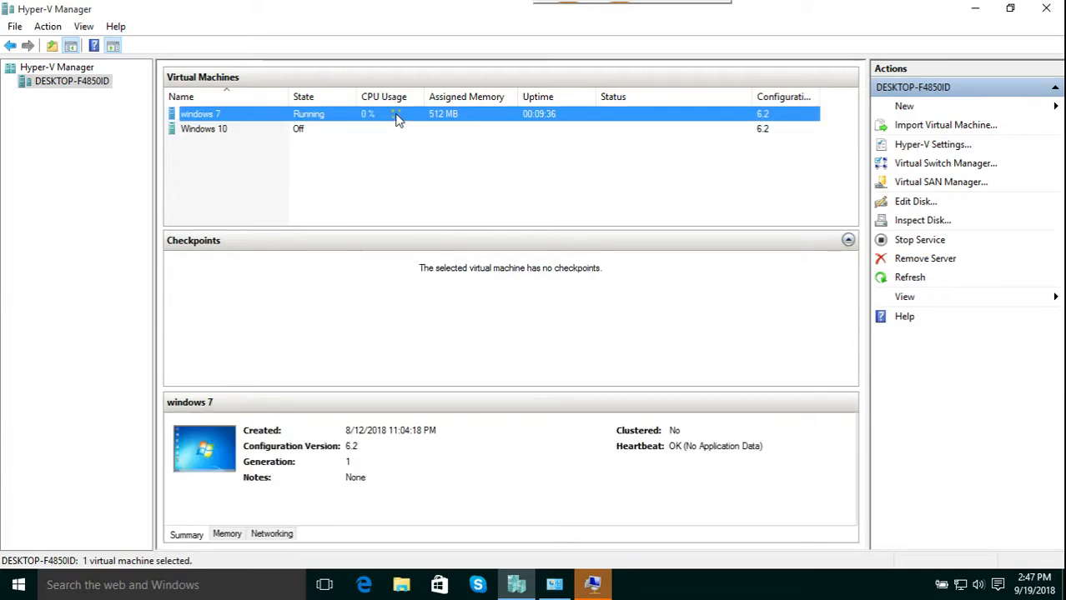
pyautogui.rightClick(89, 85)
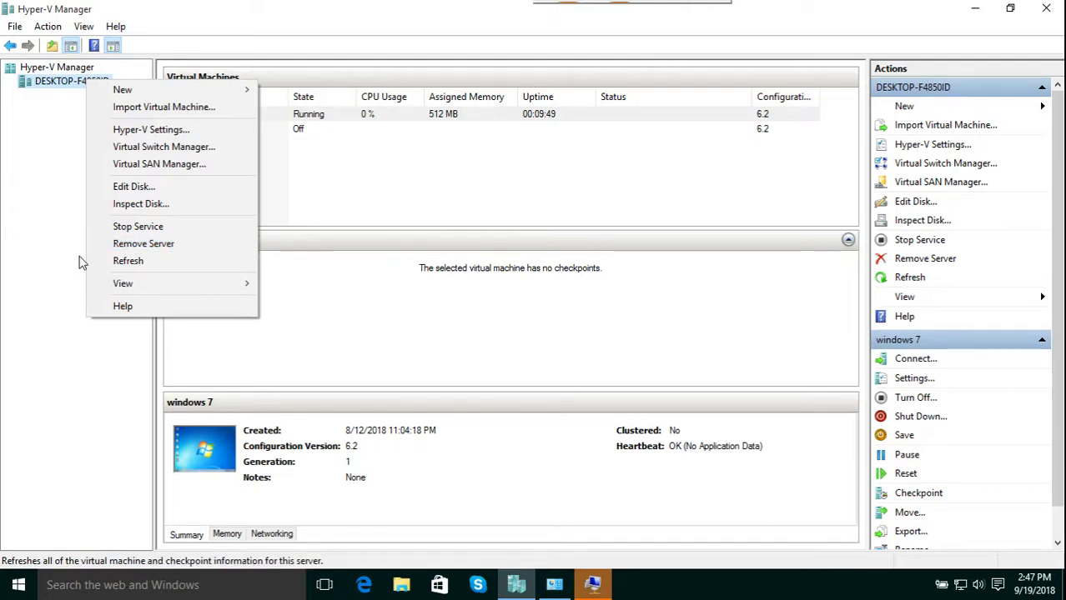
pyautogui.click(1, 210)
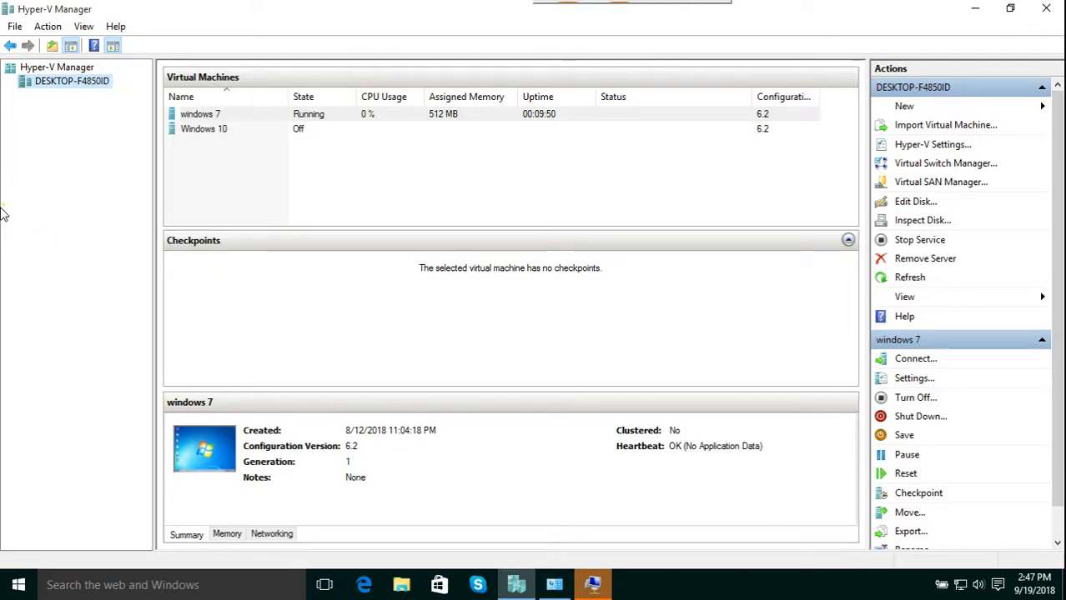
# Exit the leftover windows 7 connection prompt behind the manager window and return to Hyper-V Manager
pyautogui.click(980, 8)
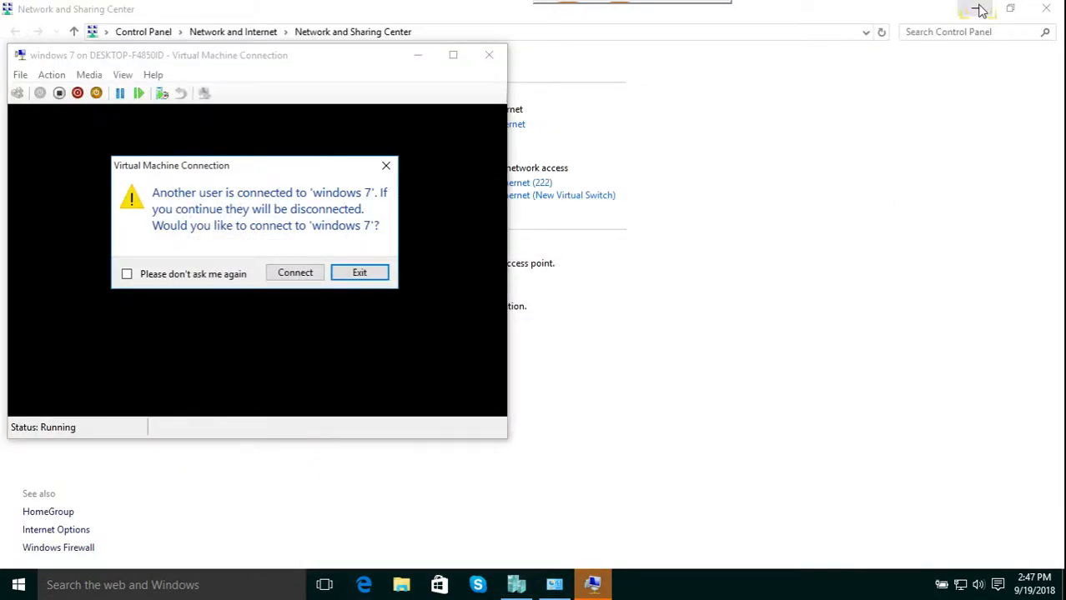
pyautogui.click(359, 272)
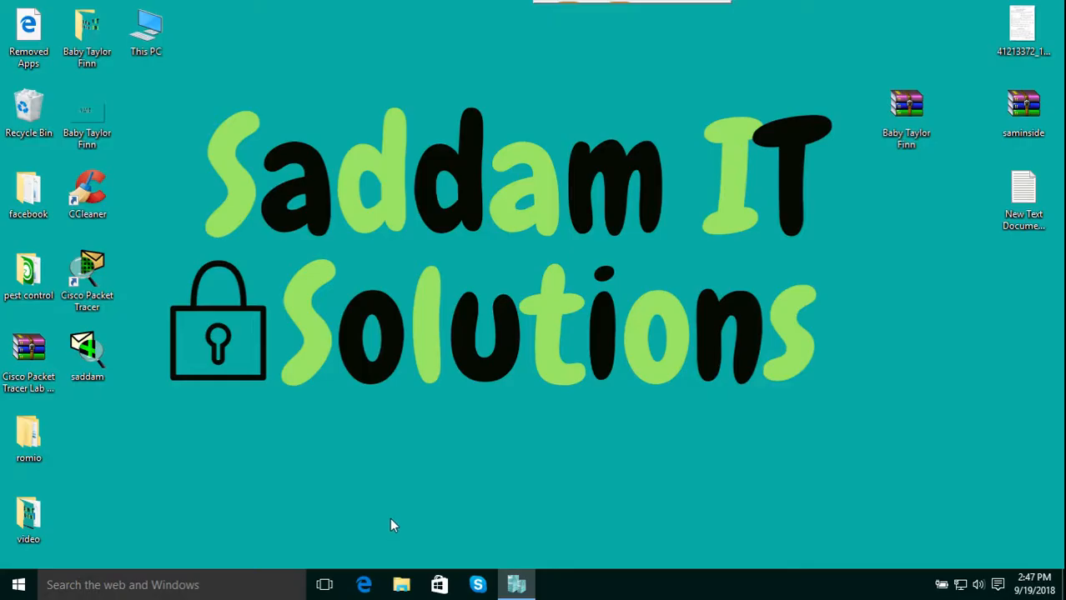
pyautogui.click(516, 585)
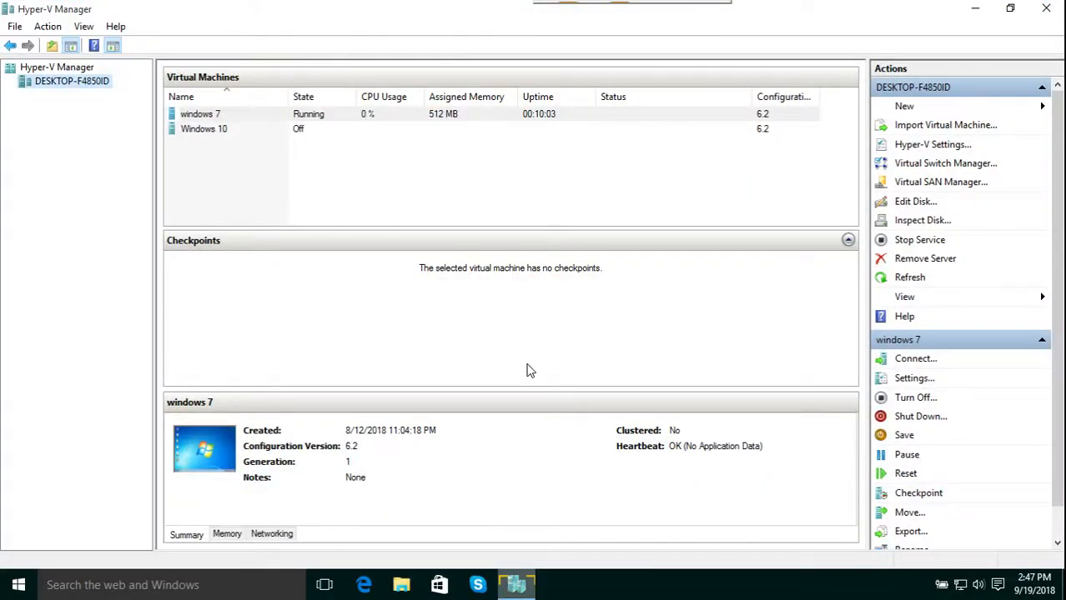
pyautogui.rightClick(59, 83)
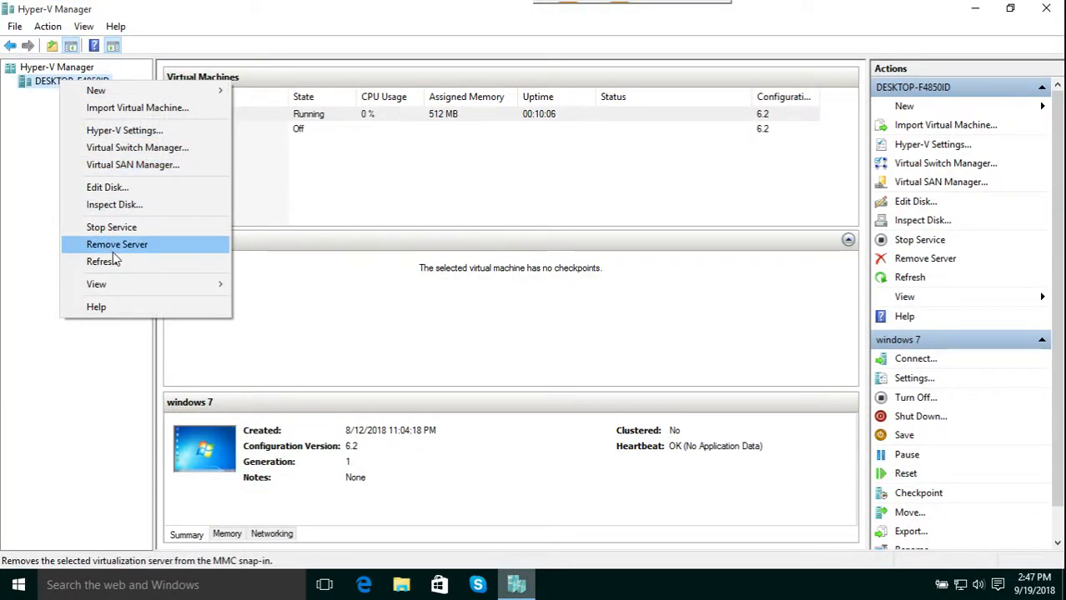
pyautogui.click(9, 385)
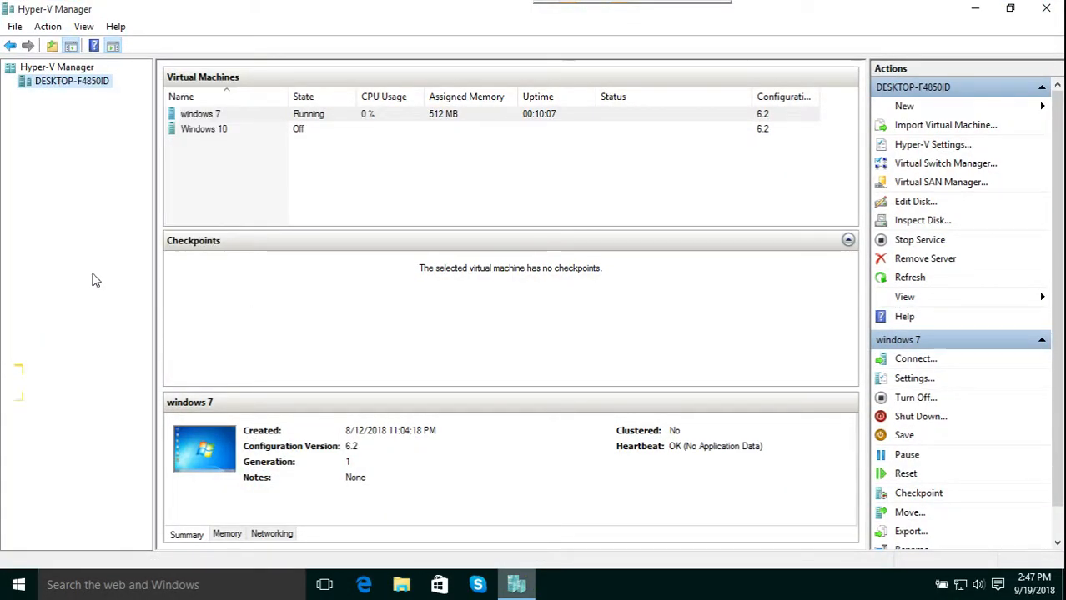
# Create a checkpoint of the running windows 7 virtual machine and dismiss the notification
pyautogui.click(459, 114)
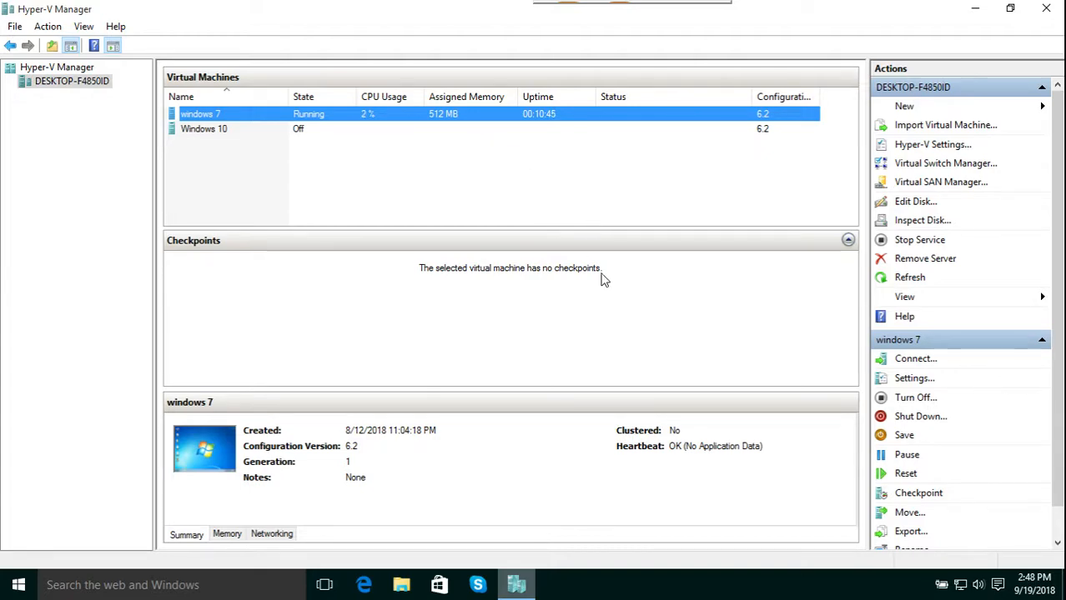
pyautogui.click(916, 494)
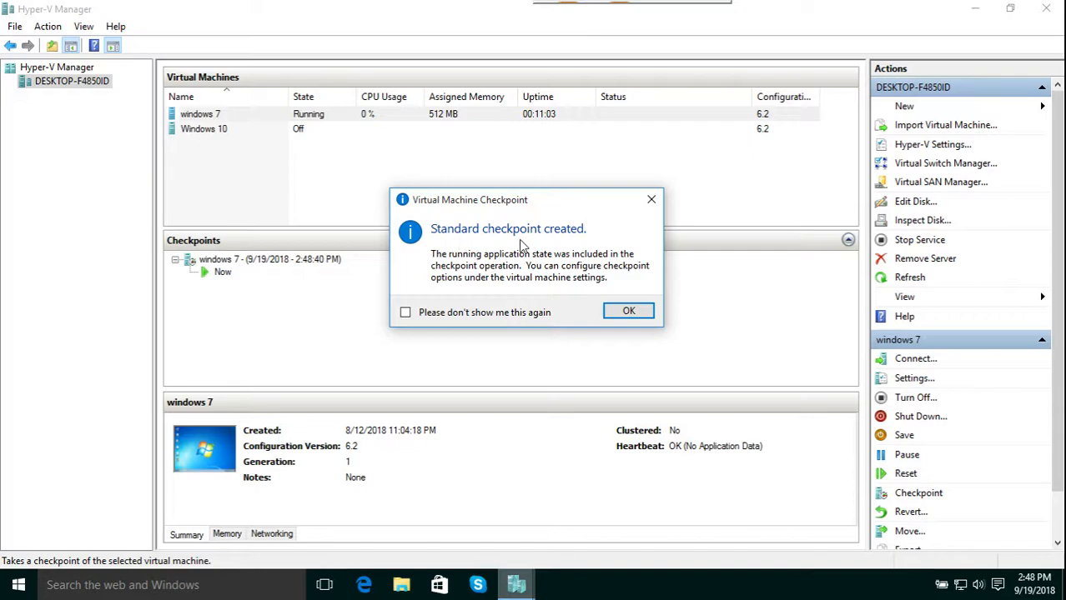
pyautogui.click(629, 313)
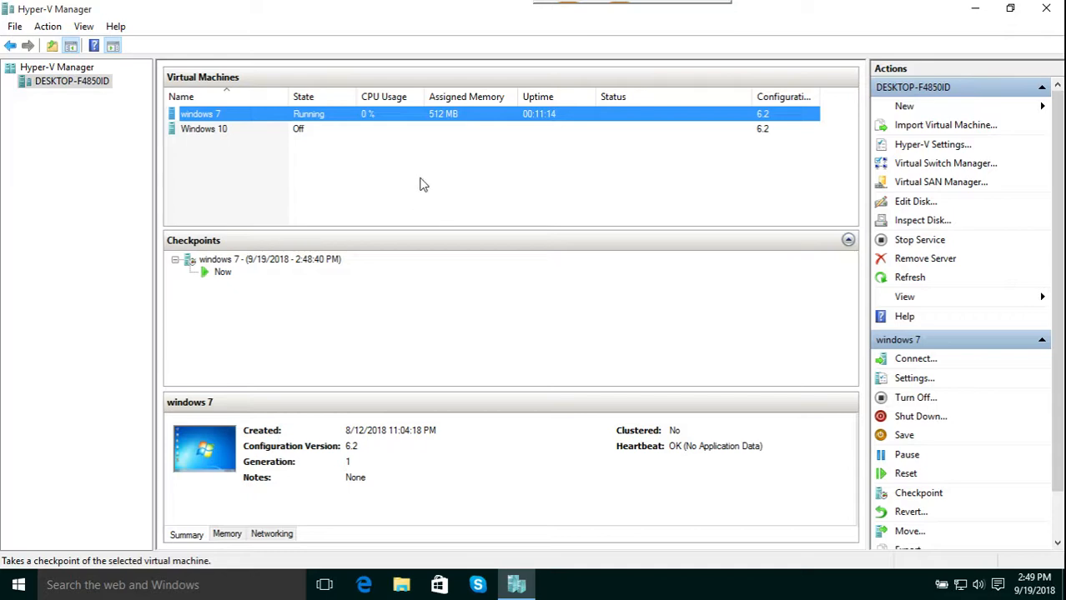
pyautogui.rightClick(360, 113)
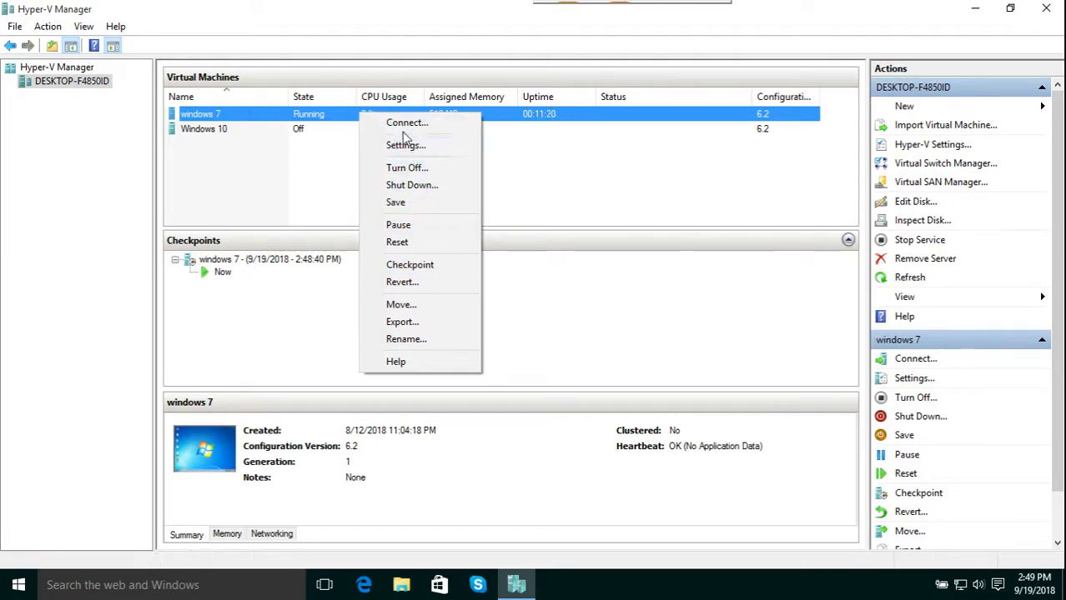
pyautogui.click(310, 157)
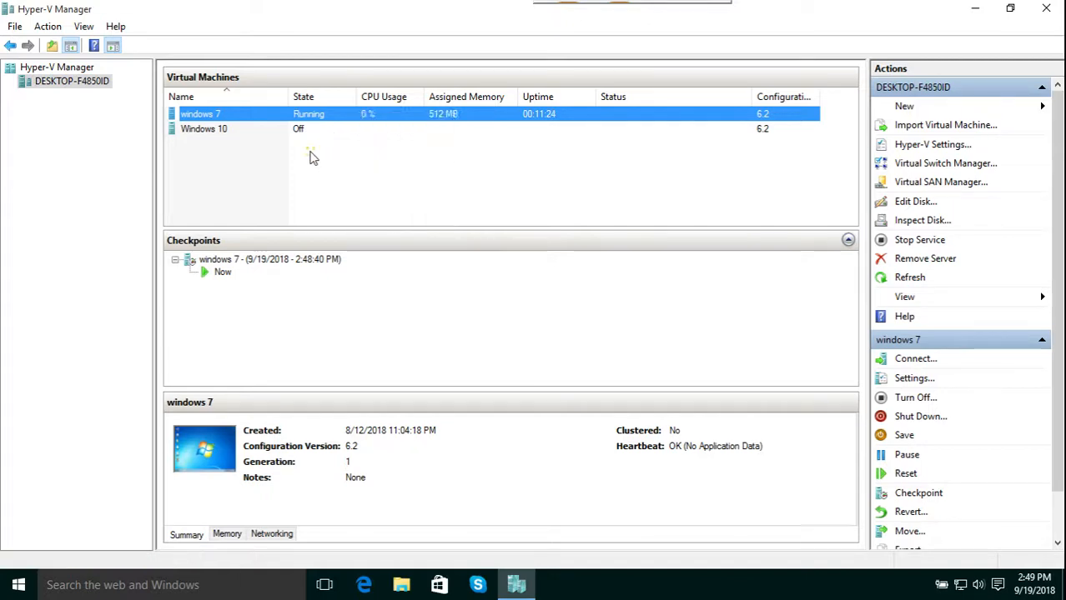
pyautogui.rightClick(358, 117)
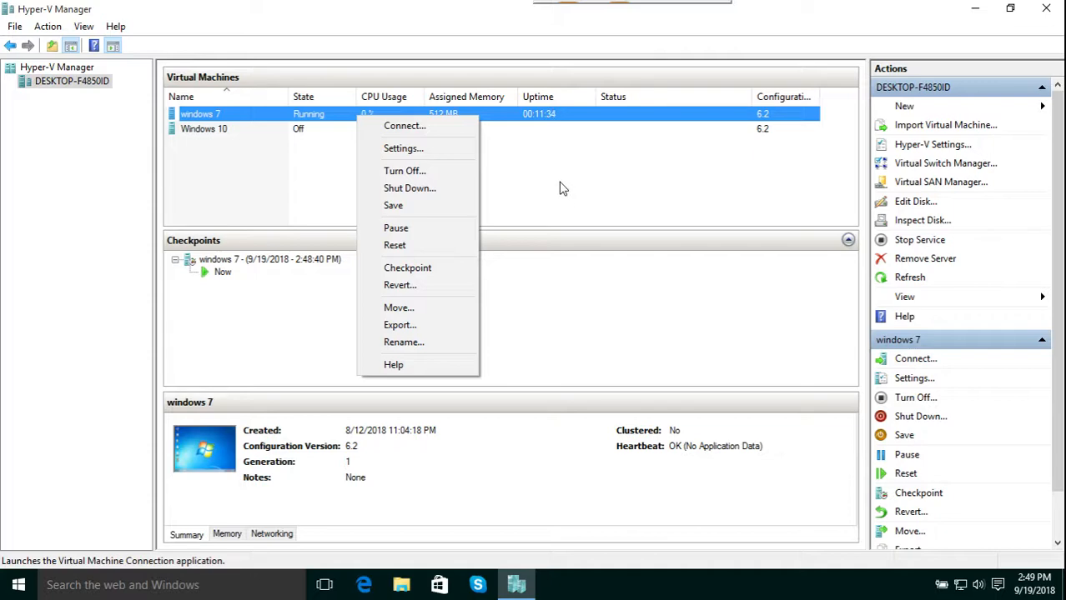
pyautogui.click(581, 187)
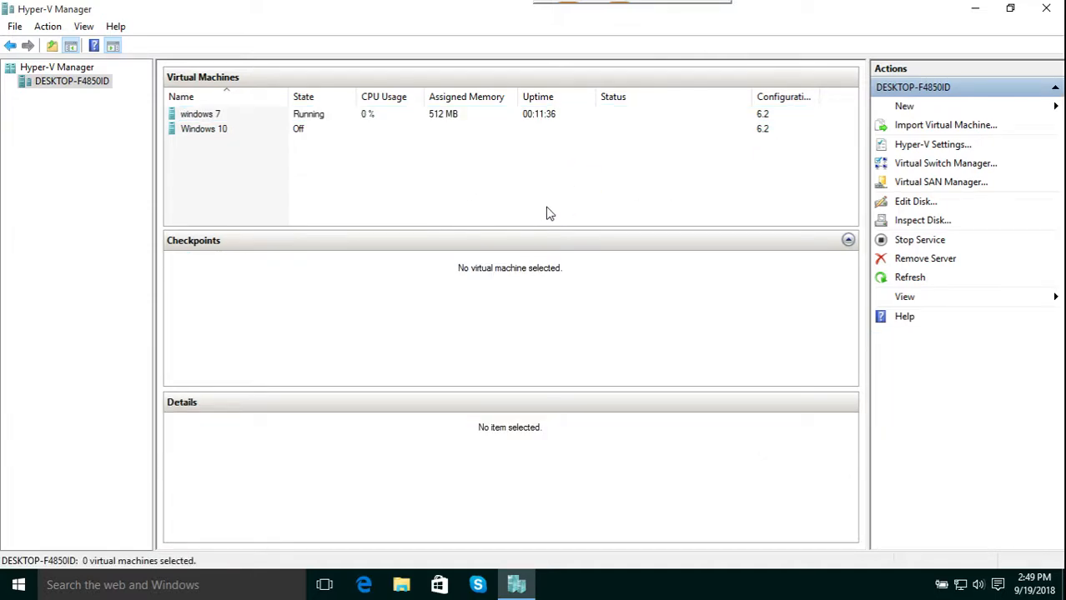
pyautogui.click(451, 121)
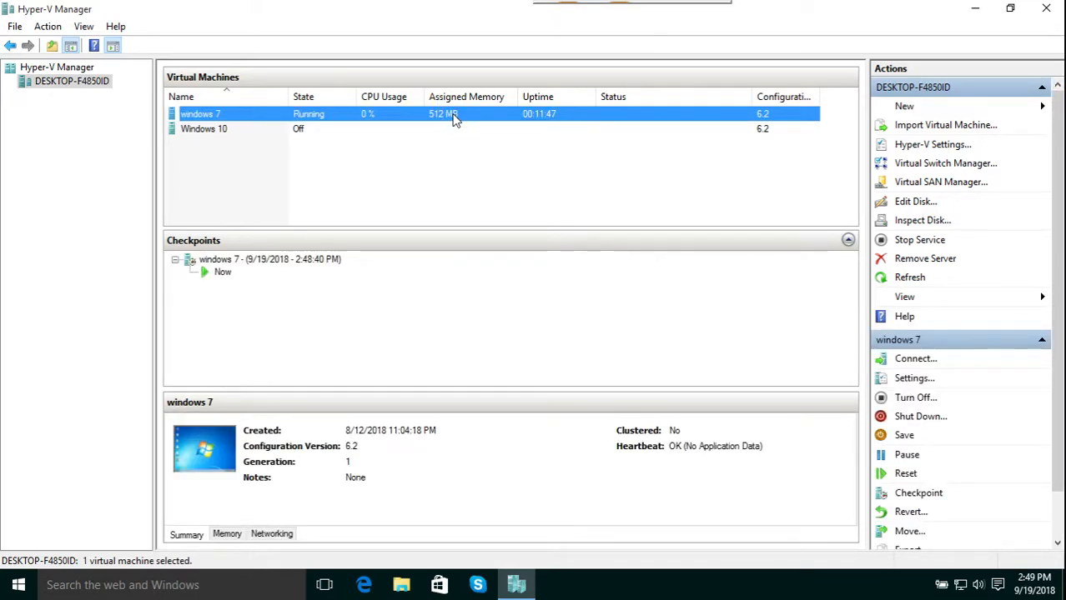
pyautogui.click(642, 177)
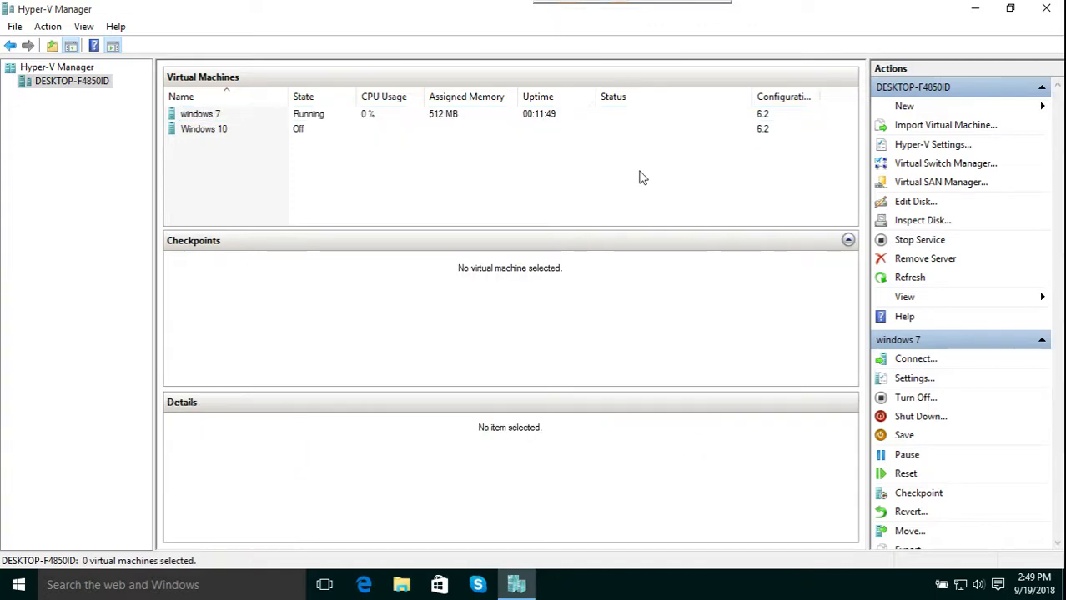